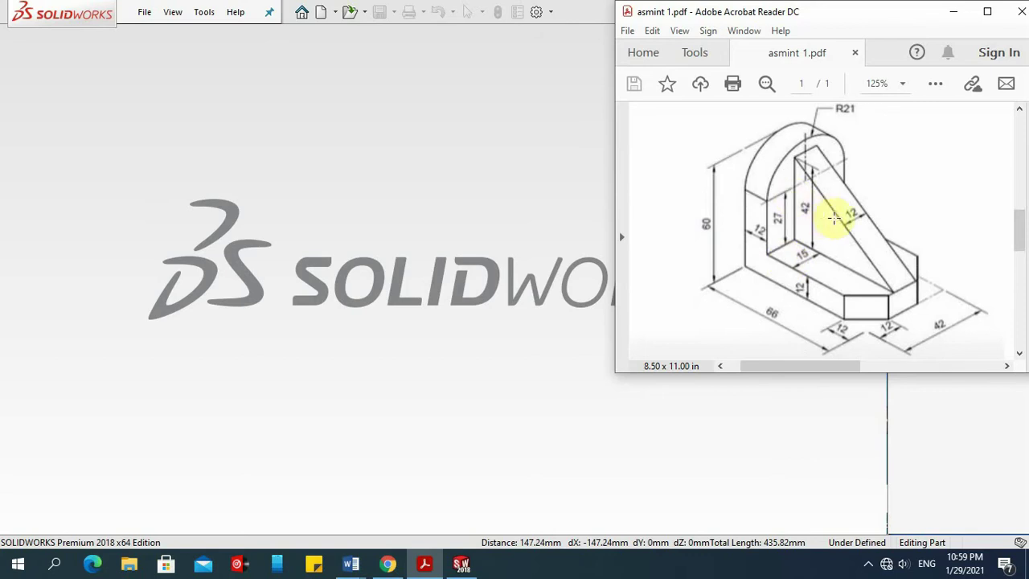
Look over the bracket drawing in asmint 1.pdf, switch to SOLIDWORKS and create a new Part document.
{"action": "scroll", "coordinate": [853, 212], "scroll_direction": "up", "scroll_amount": 2}
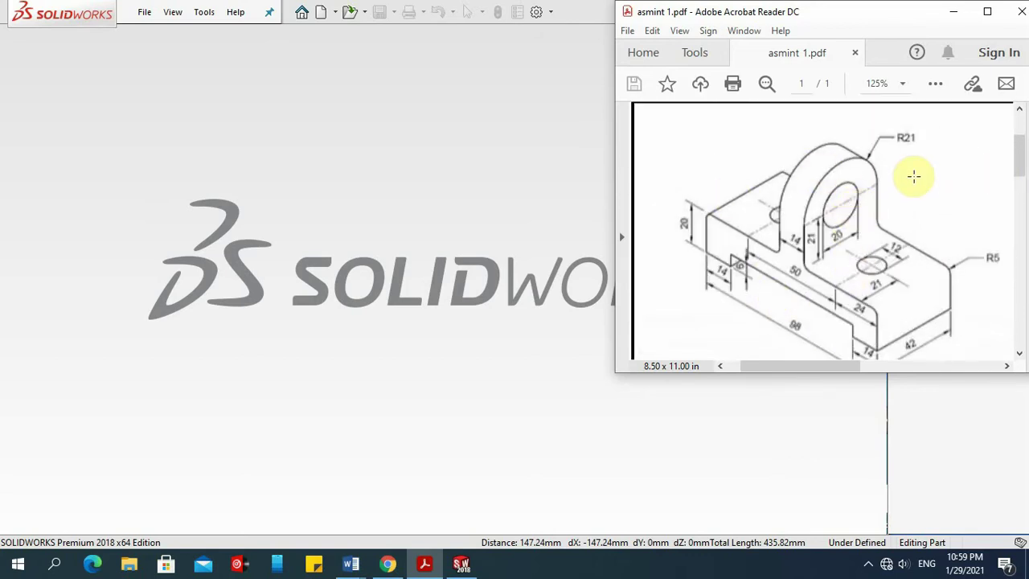
{"action": "scroll", "coordinate": [914, 176], "scroll_direction": "down", "scroll_amount": 8}
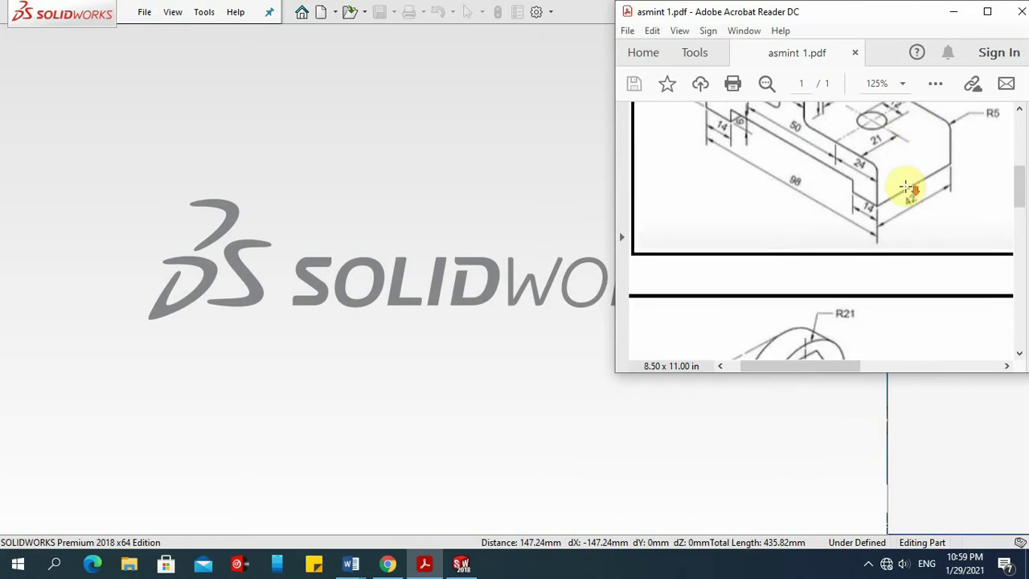
{"action": "scroll", "coordinate": [903, 195], "scroll_direction": "down", "scroll_amount": 1}
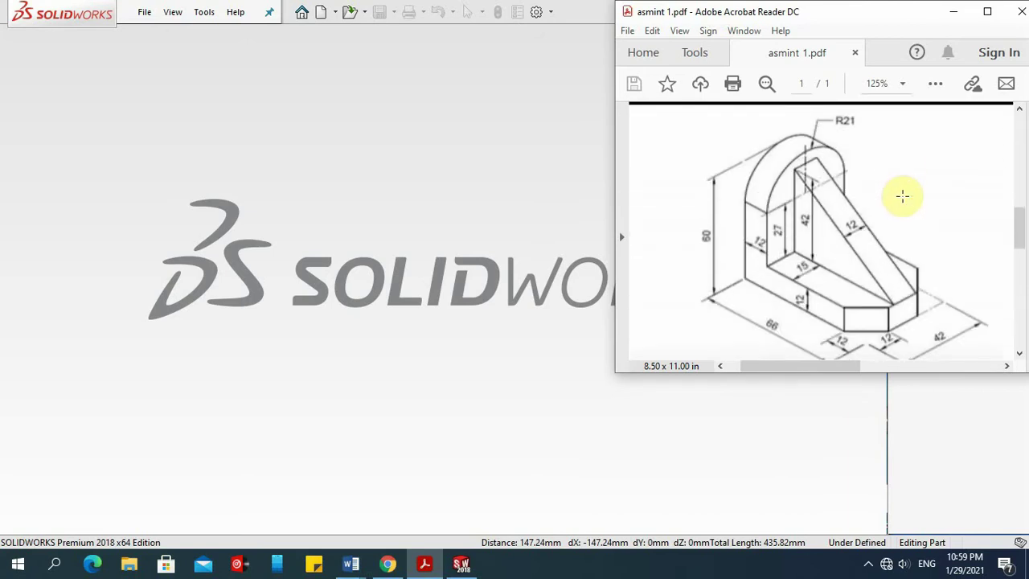
{"action": "scroll", "coordinate": [902, 196], "scroll_direction": "down", "scroll_amount": 1}
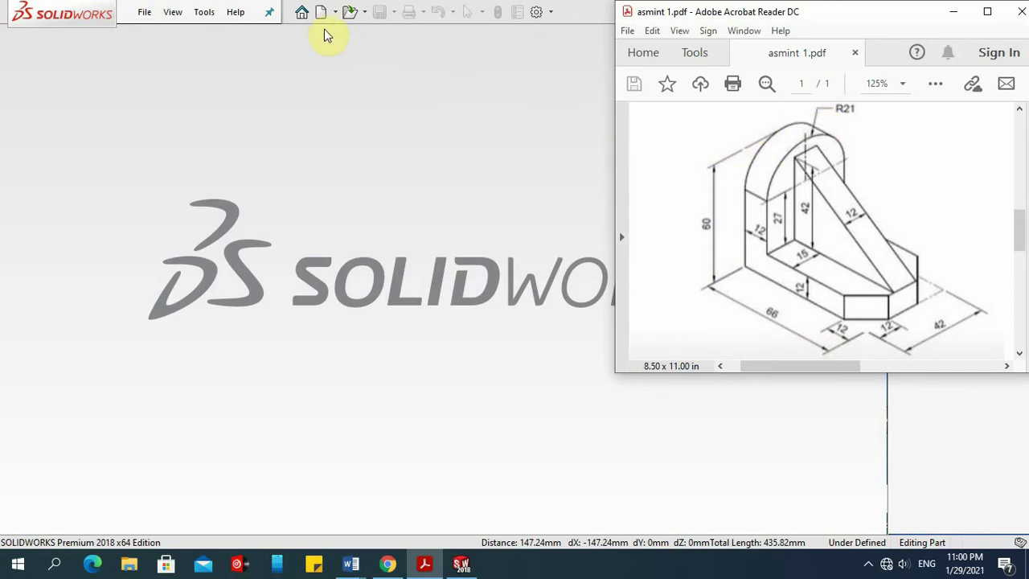
{"action": "left_click", "coordinate": [343, 77]}
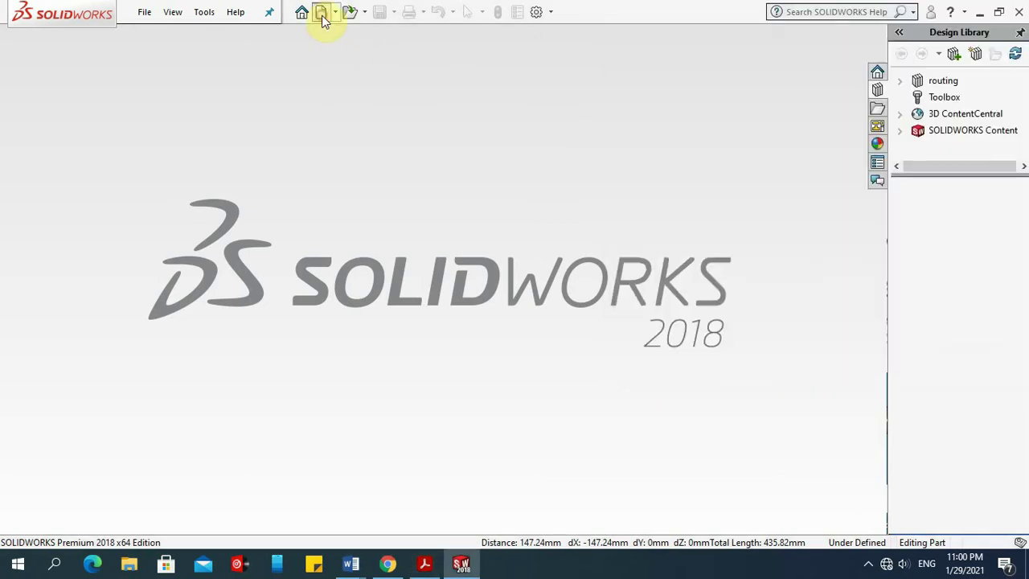
{"action": "left_click", "coordinate": [322, 16]}
{"action": "left_click", "coordinate": [267, 247]}
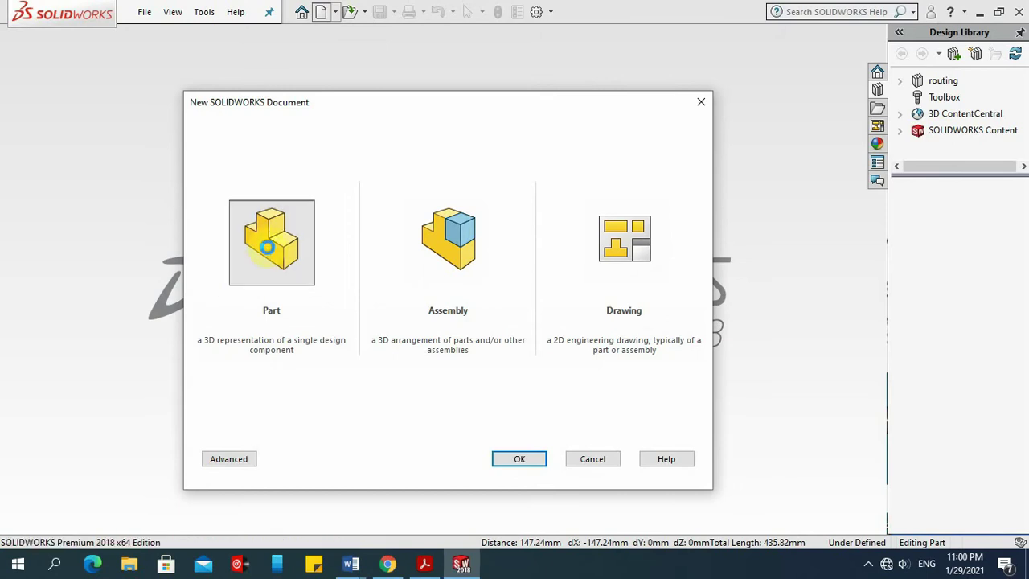
{"action": "double_click", "coordinate": [268, 247]}
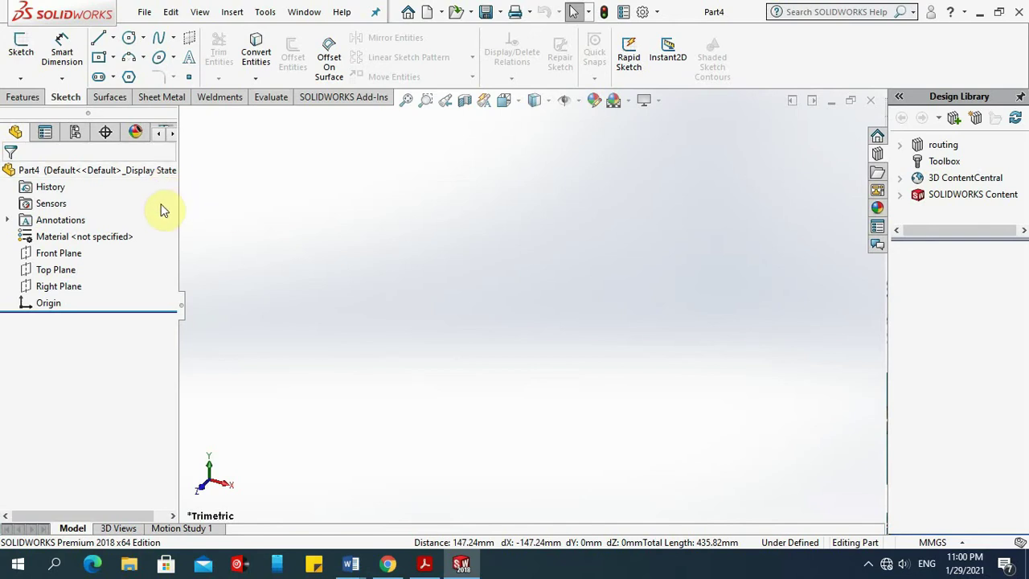
Start an Extruded Boss/Base with its sketch on the Front Plane.
{"action": "left_click", "coordinate": [22, 97]}
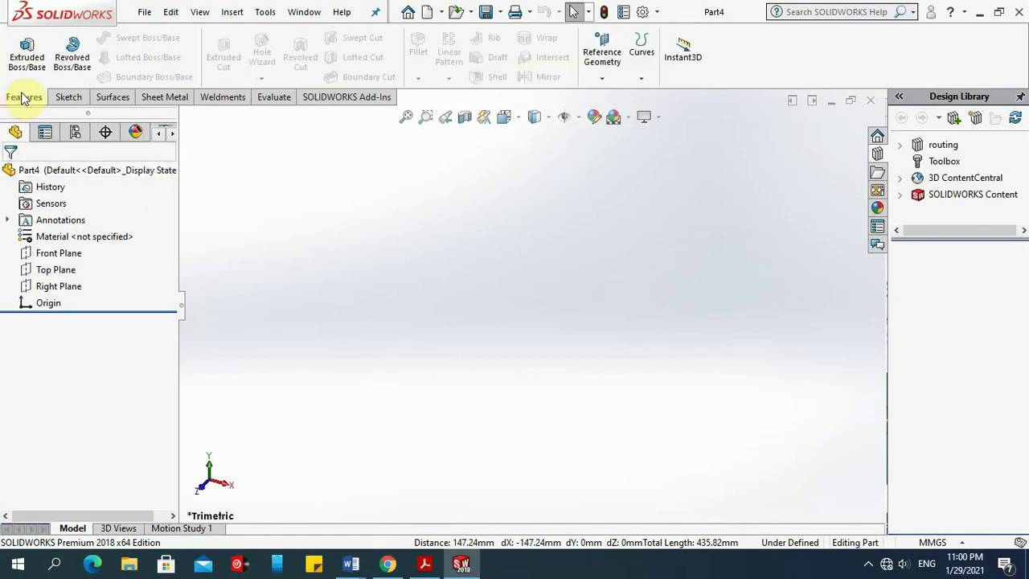
{"action": "left_click", "coordinate": [33, 50]}
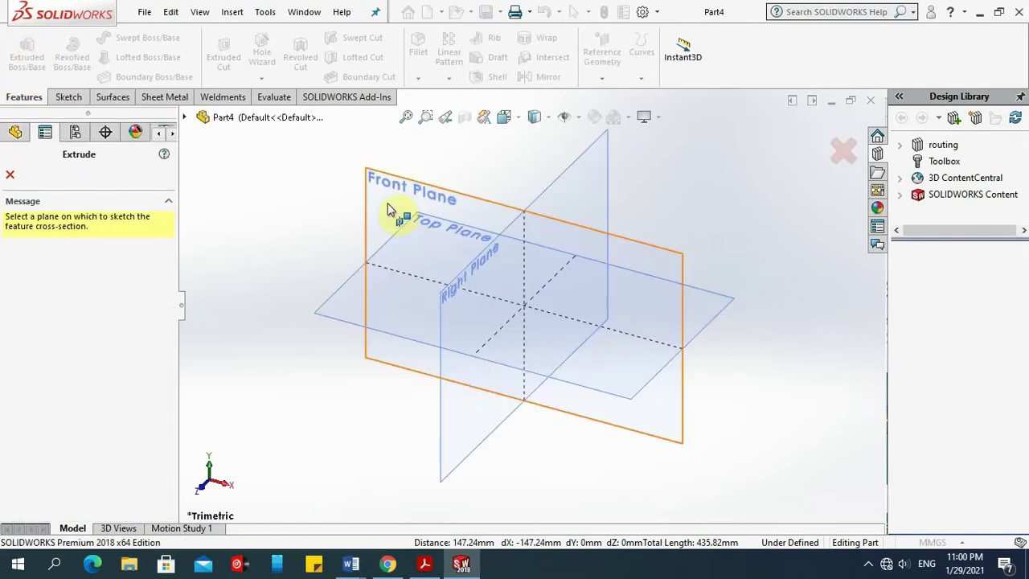
{"action": "left_click", "coordinate": [388, 207]}
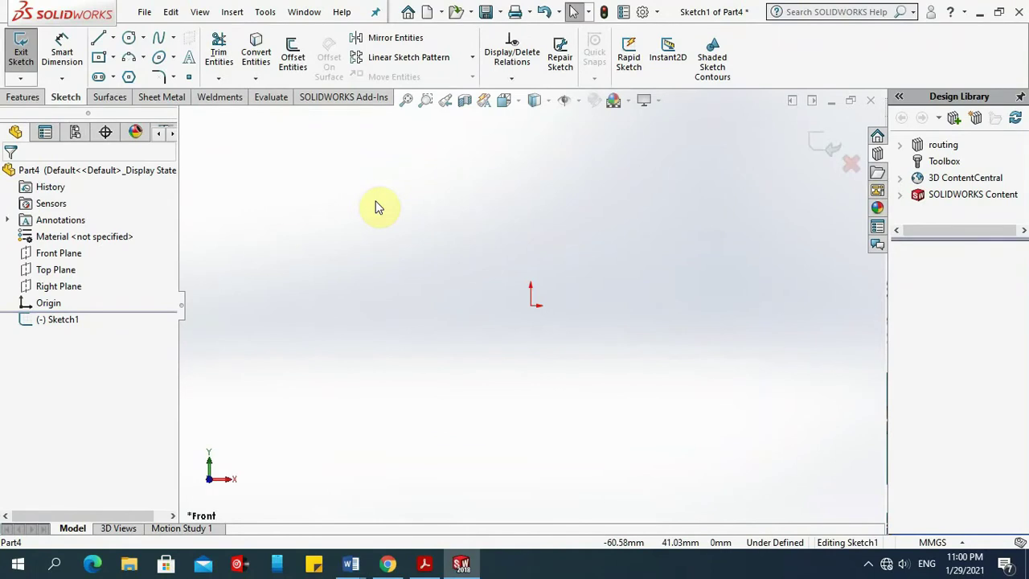
{"action": "left_click", "coordinate": [100, 58]}
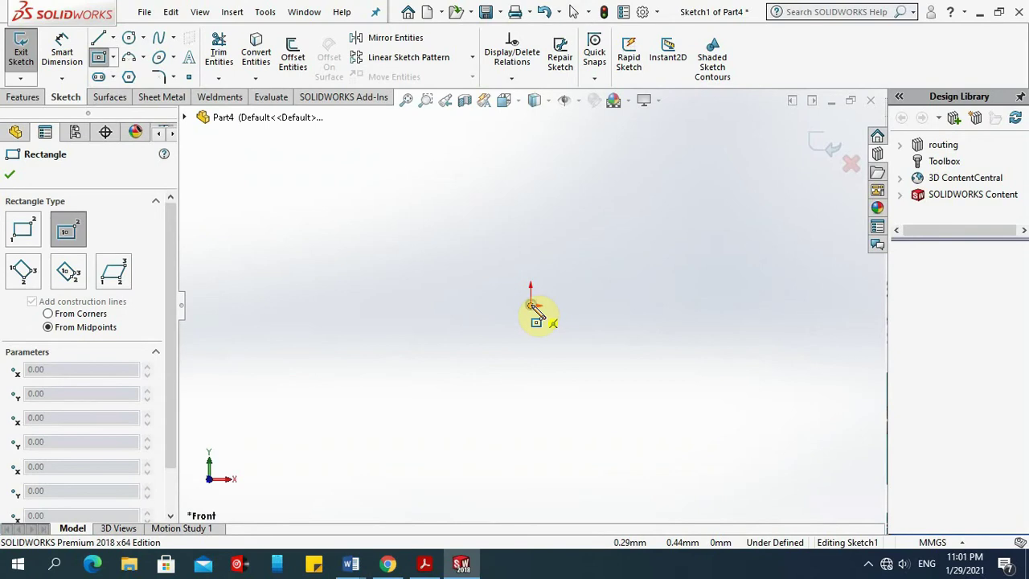
{"action": "left_click", "coordinate": [531, 305]}
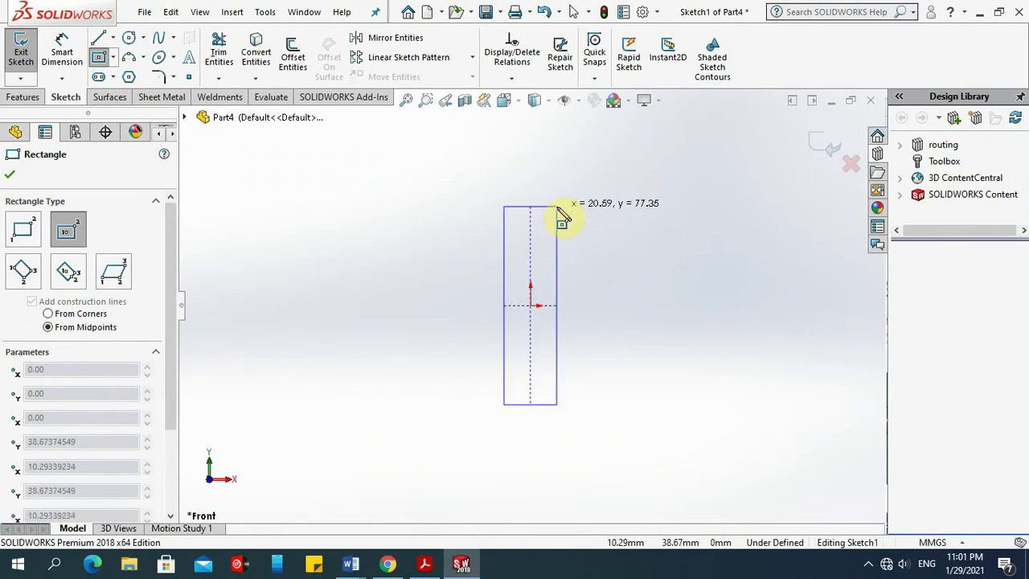
{"action": "key", "text": "Escape"}
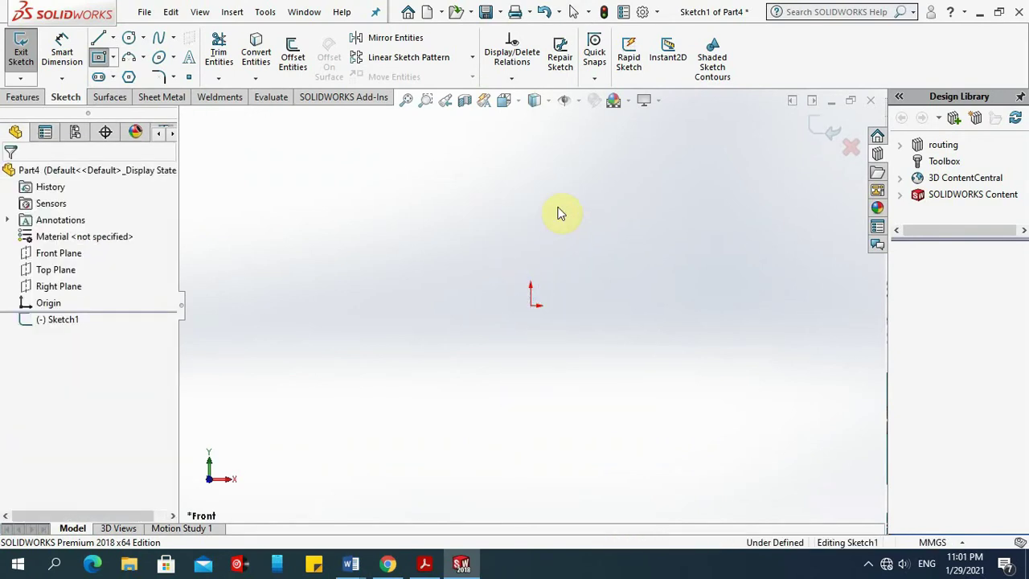
Sketch two overlapping corner rectangles from the origin, one upright about 19 by 52 mm and one flat about 69 by 17 mm.
{"action": "left_click", "coordinate": [114, 59]}
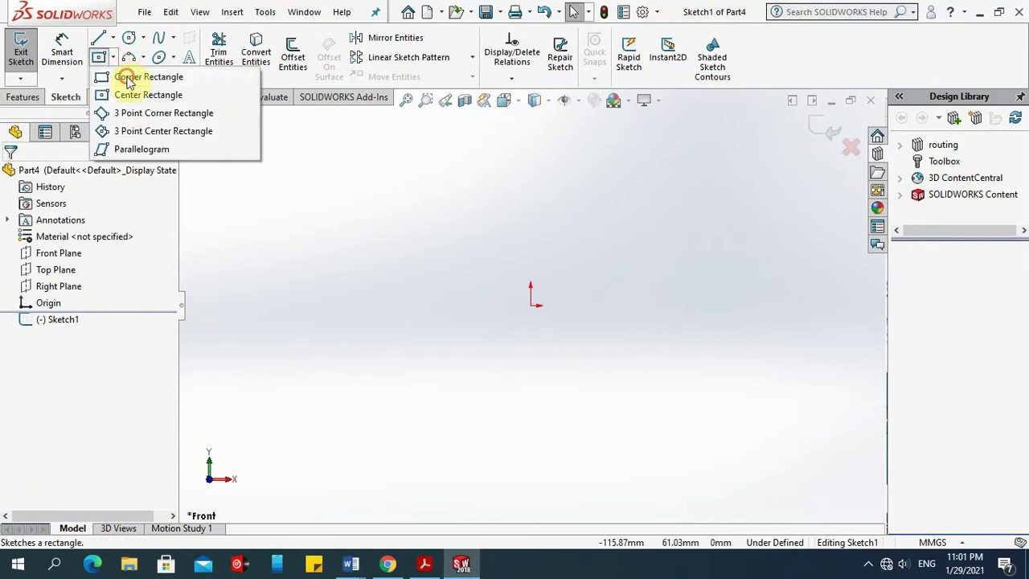
{"action": "left_click", "coordinate": [133, 76]}
{"action": "left_click", "coordinate": [530, 305]}
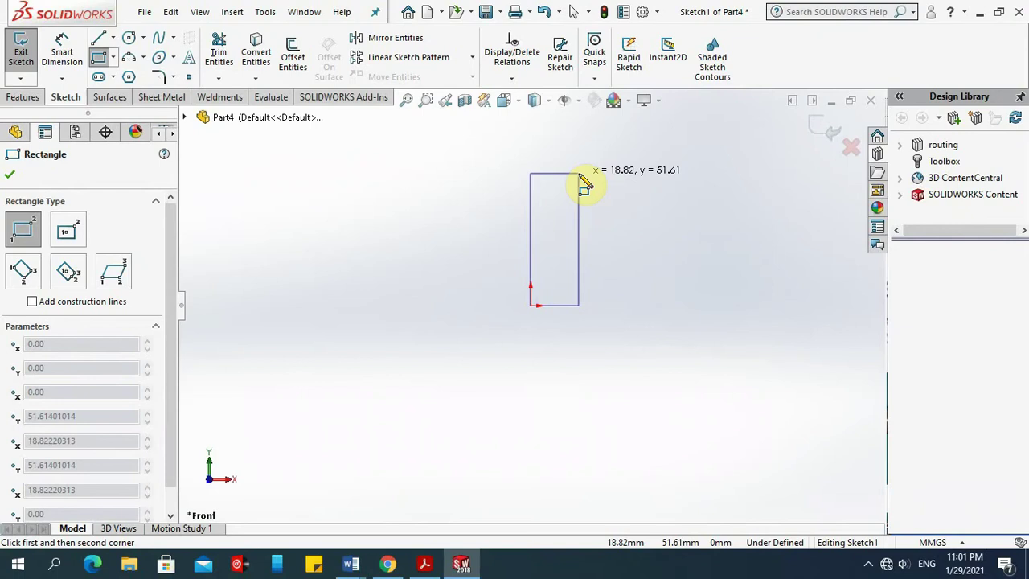
{"action": "left_click", "coordinate": [578, 172]}
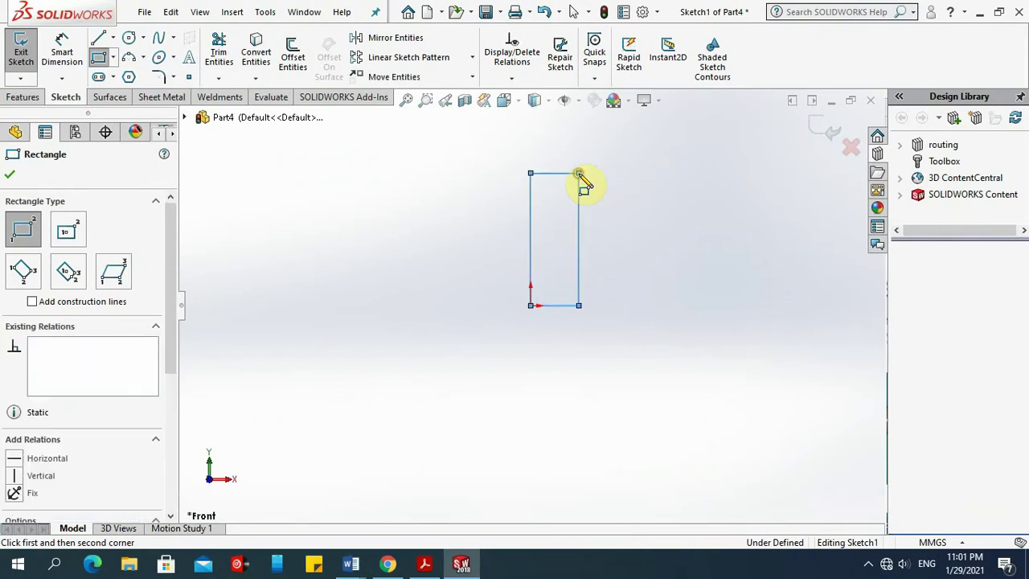
{"action": "left_click", "coordinate": [531, 305]}
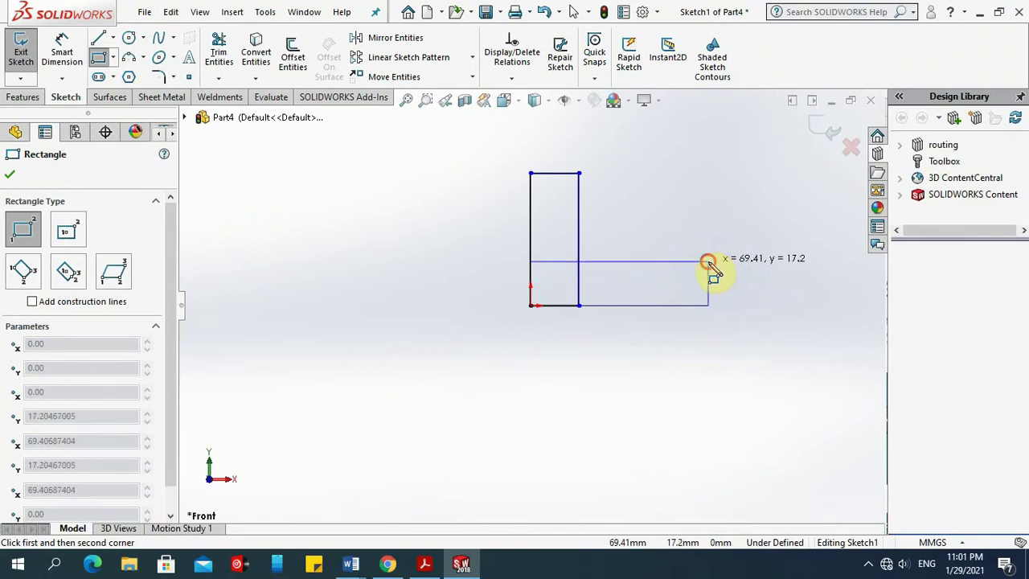
{"action": "left_click", "coordinate": [709, 262]}
{"action": "right_click", "coordinate": [710, 265]}
{"action": "left_click", "coordinate": [758, 271]}
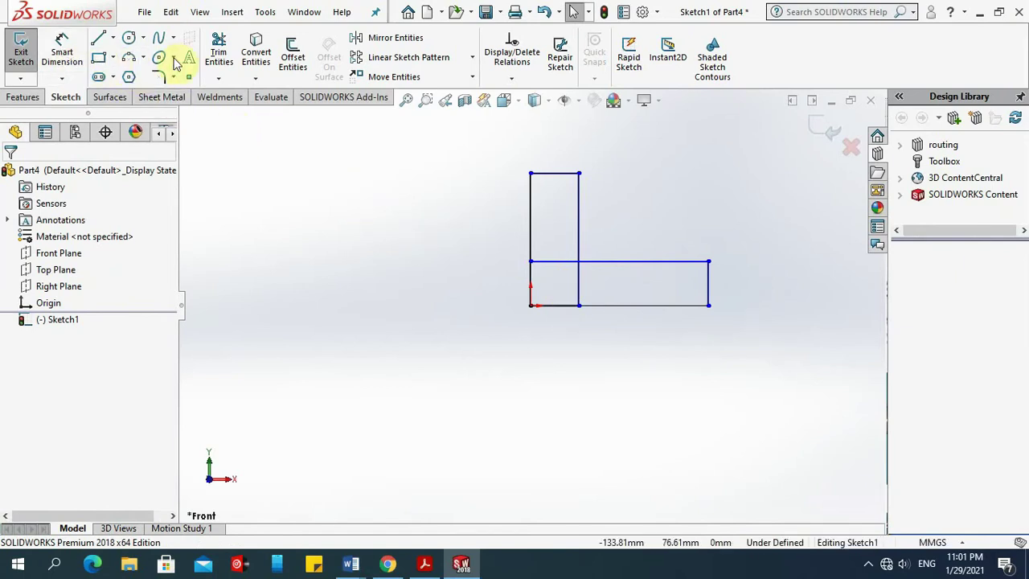
Trim the inner lines where the two rectangles overlap to leave a single L-shaped profile.
{"action": "left_click", "coordinate": [222, 54]}
{"action": "mouse_move", "coordinate": [558, 292]}
{"action": "left_mouse_down"}
{"action": "mouse_move", "coordinate": [546, 227]}
{"action": "mouse_move", "coordinate": [572, 282]}
{"action": "mouse_move", "coordinate": [633, 285]}
{"action": "left_mouse_up"}
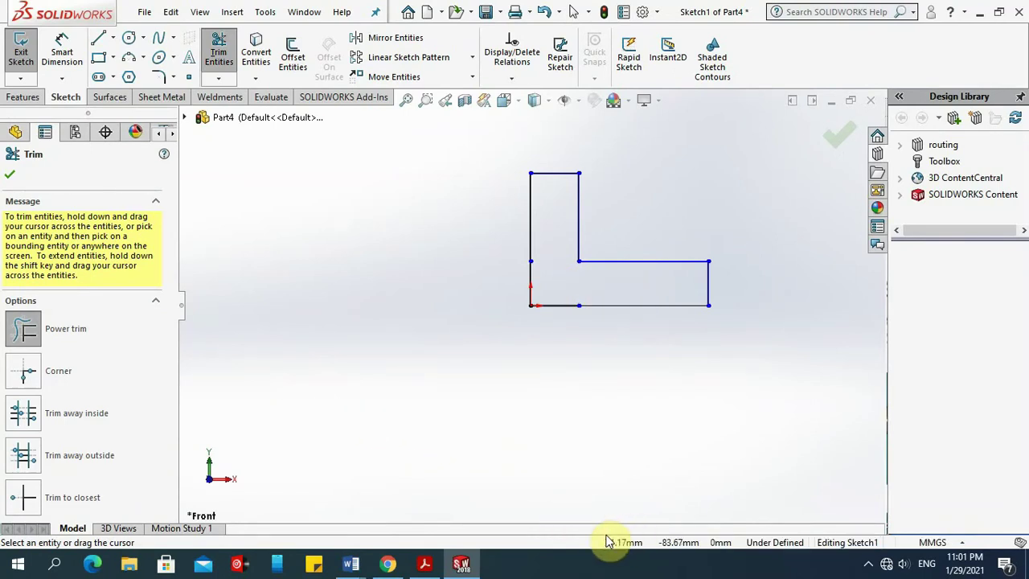
{"action": "mouse_move", "coordinate": [425, 563]}
{"action": "left_click", "coordinate": [441, 477]}
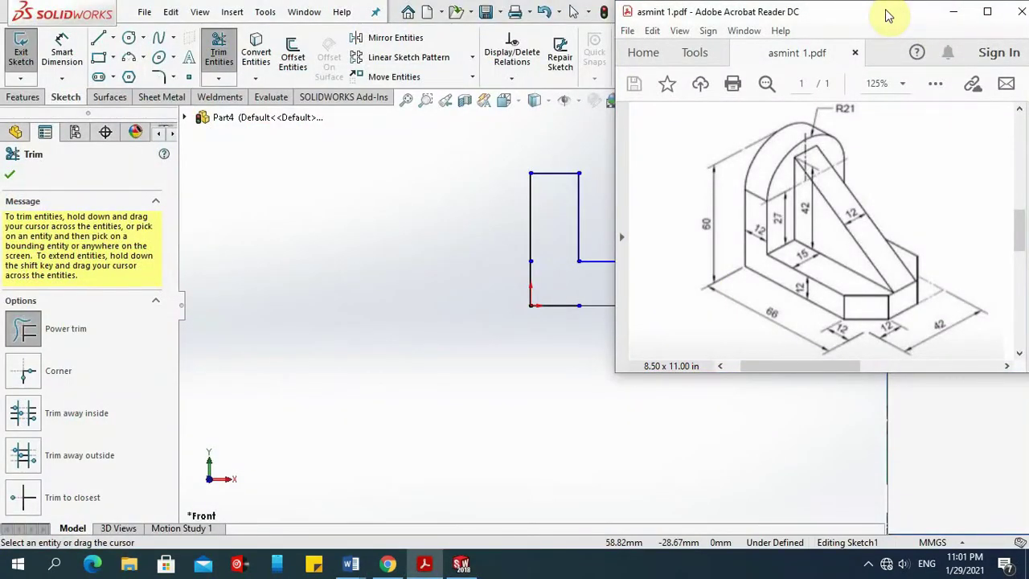
{"action": "left_click", "coordinate": [10, 175]}
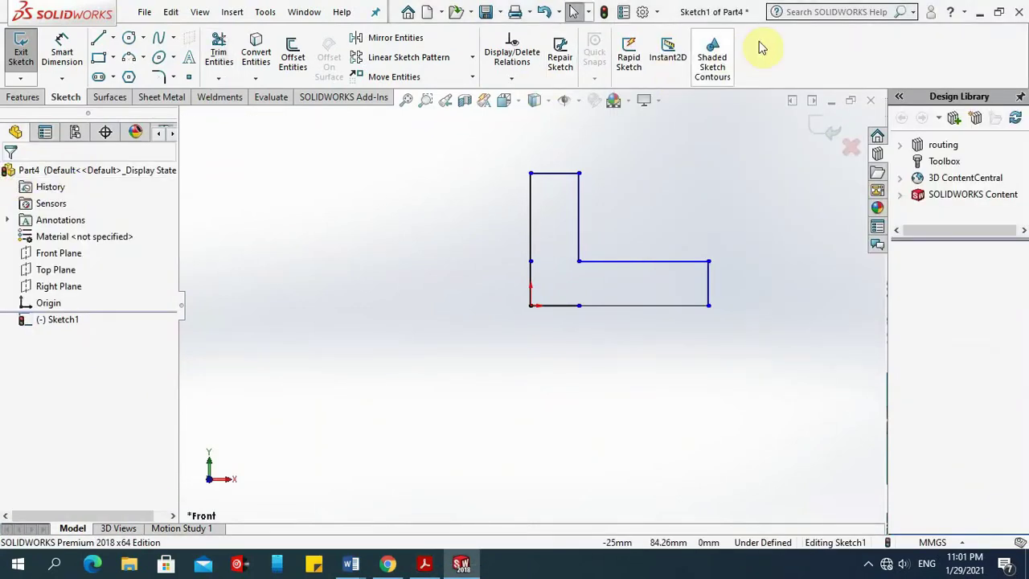
Consult the asmint 1.pdf drawing in Acrobat Reader, return to SOLIDWORKS and dimension the L-profile's bottom edge to 66 mm.
{"action": "left_click", "coordinate": [424, 564]}
{"action": "mouse_move", "coordinate": [898, 22]}
{"action": "left_mouse_down"}
{"action": "mouse_move", "coordinate": [752, 87]}
{"action": "mouse_move", "coordinate": [223, 218]}
{"action": "mouse_move", "coordinate": [303, 174]}
{"action": "mouse_move", "coordinate": [289, 175]}
{"action": "left_mouse_up"}
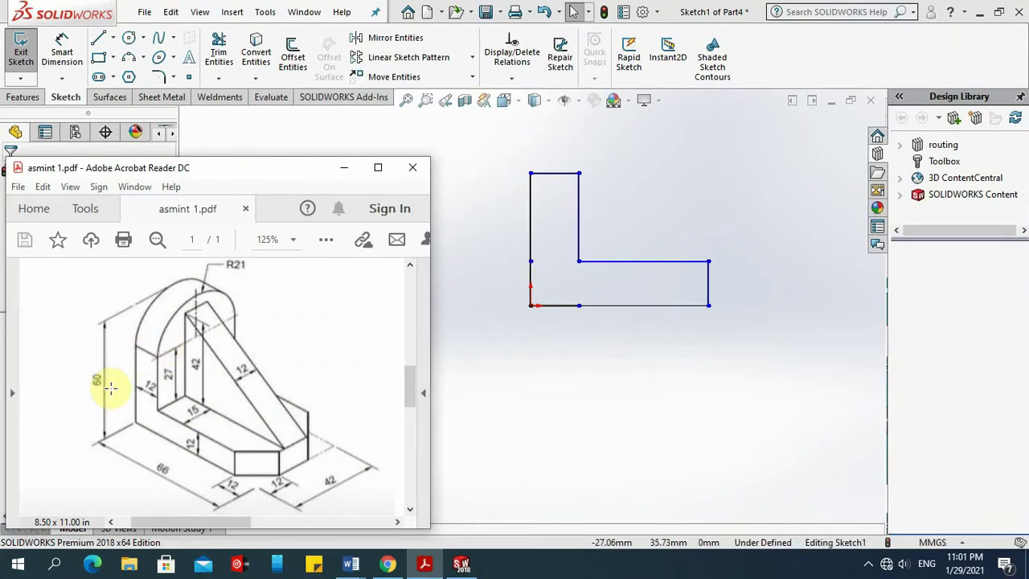
{"action": "left_click", "coordinate": [463, 563]}
{"action": "left_click", "coordinate": [660, 311]}
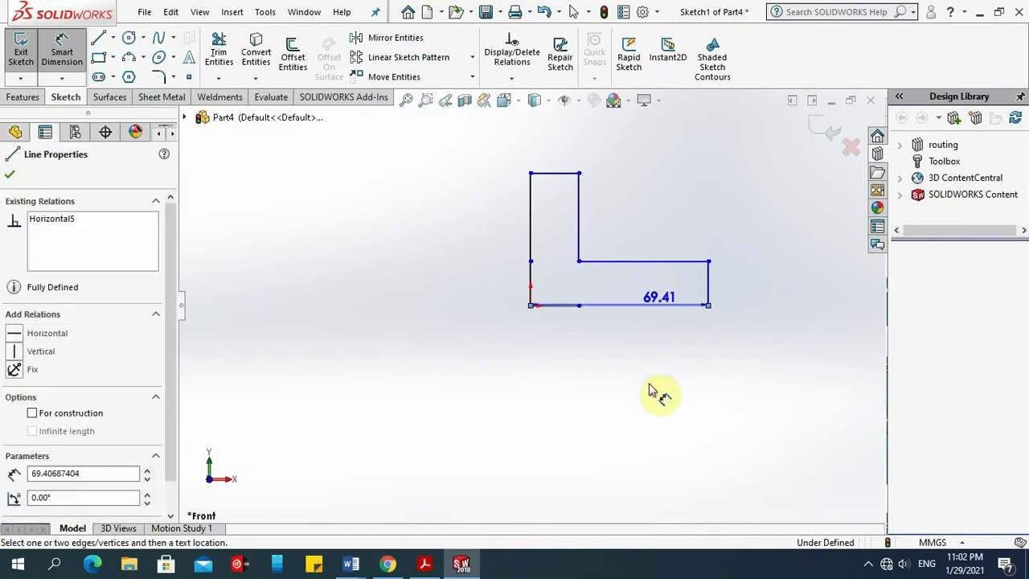
{"action": "left_click", "coordinate": [613, 384]}
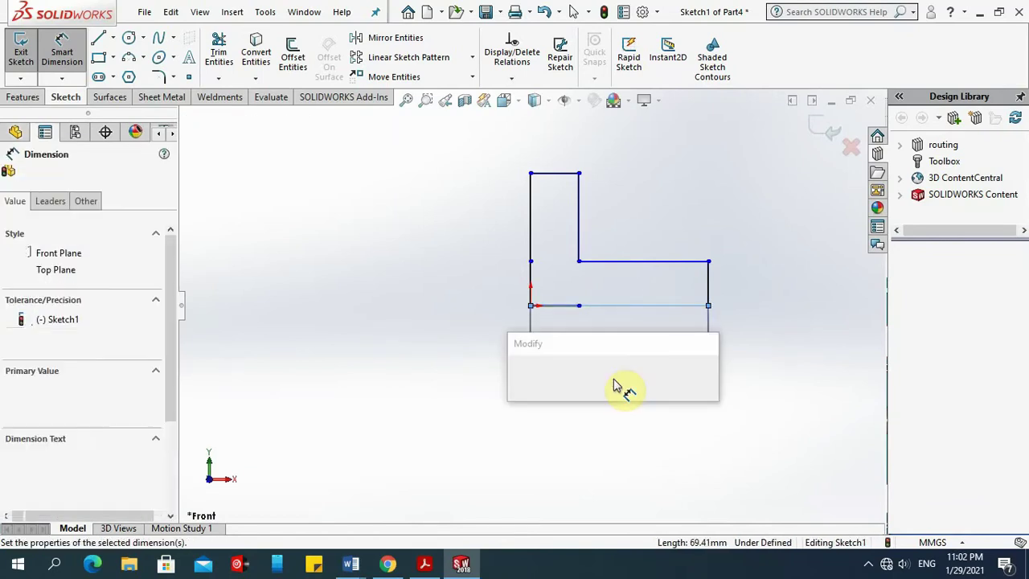
{"action": "type", "text": "60"}
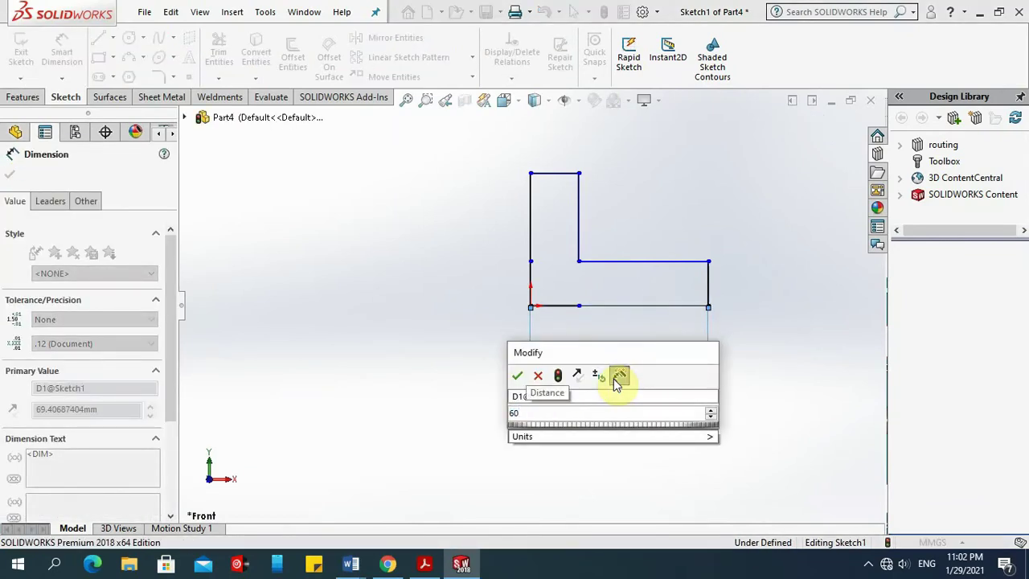
{"action": "key", "text": "Return"}
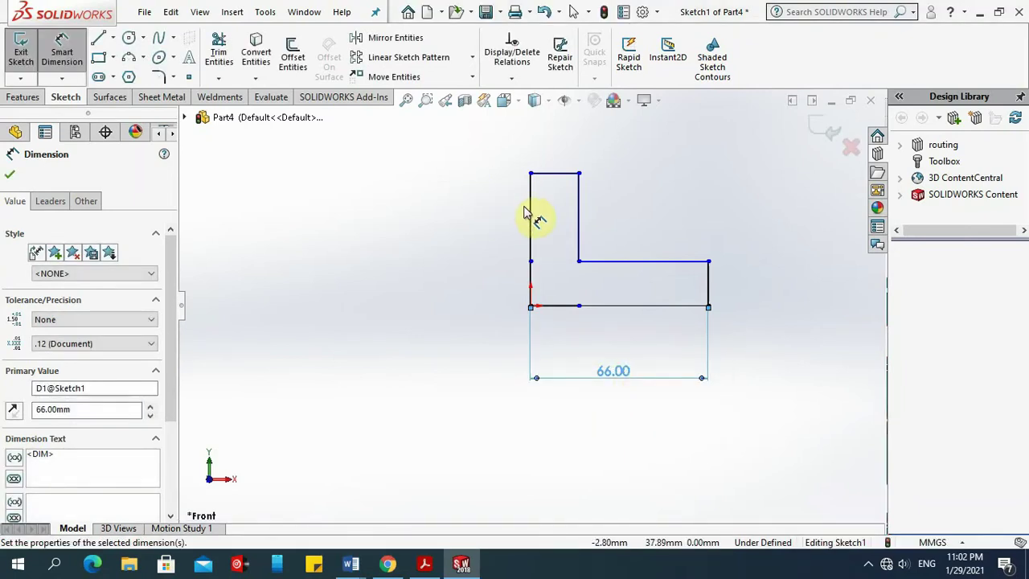
Dimension the overall height of the L-profile along its outer vertical edge to 60 mm.
{"action": "left_click", "coordinate": [515, 220]}
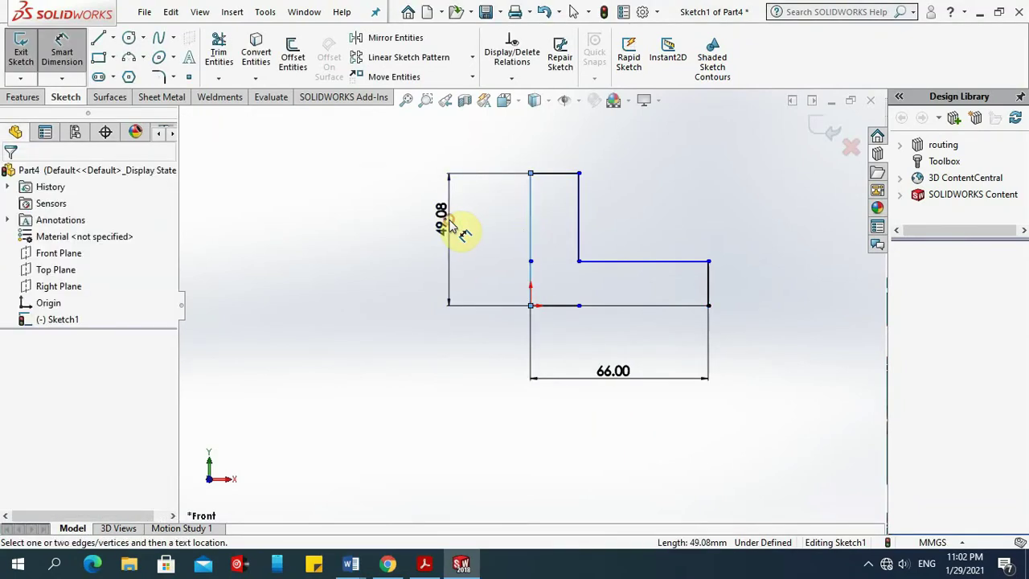
{"action": "left_click", "coordinate": [450, 228]}
{"action": "type", "text": "60"}
{"action": "key", "text": "Return"}
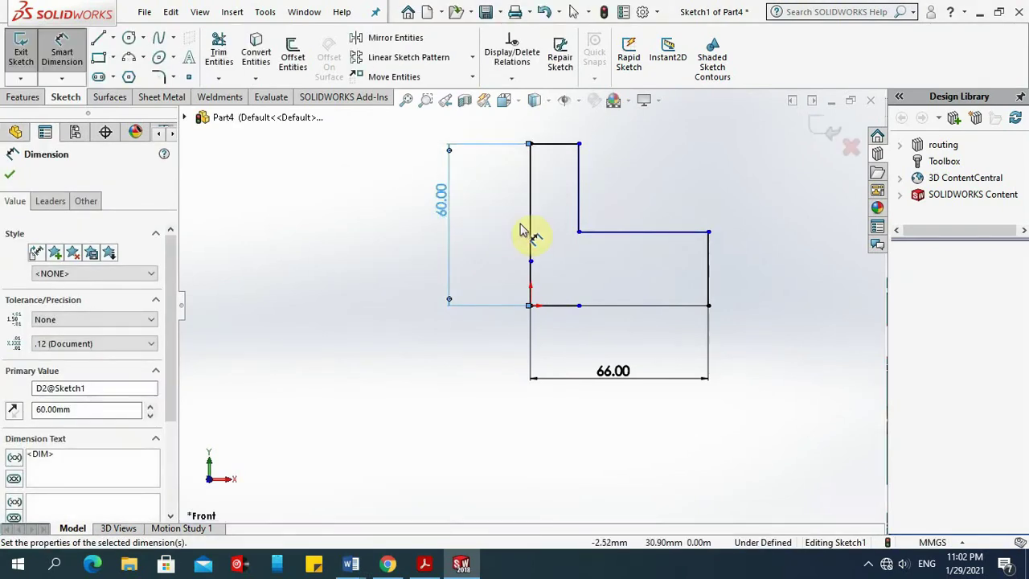
Dimension the thickness of both the upright and the horizontal leg to 12 mm and finish the sketch.
{"action": "left_click", "coordinate": [560, 144]}
{"action": "left_click", "coordinate": [555, 126]}
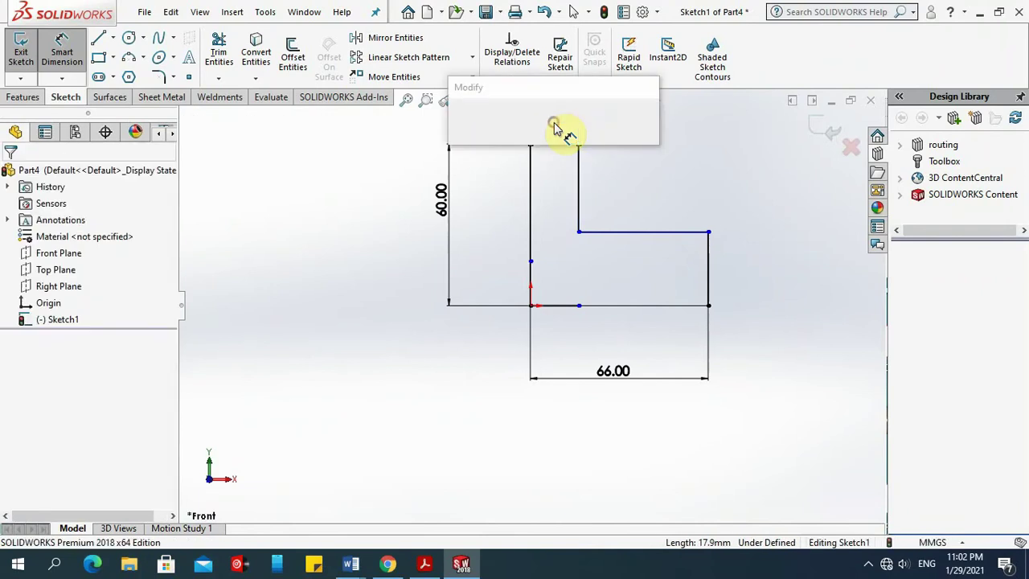
{"action": "type", "text": "12"}
{"action": "key", "text": "Return"}
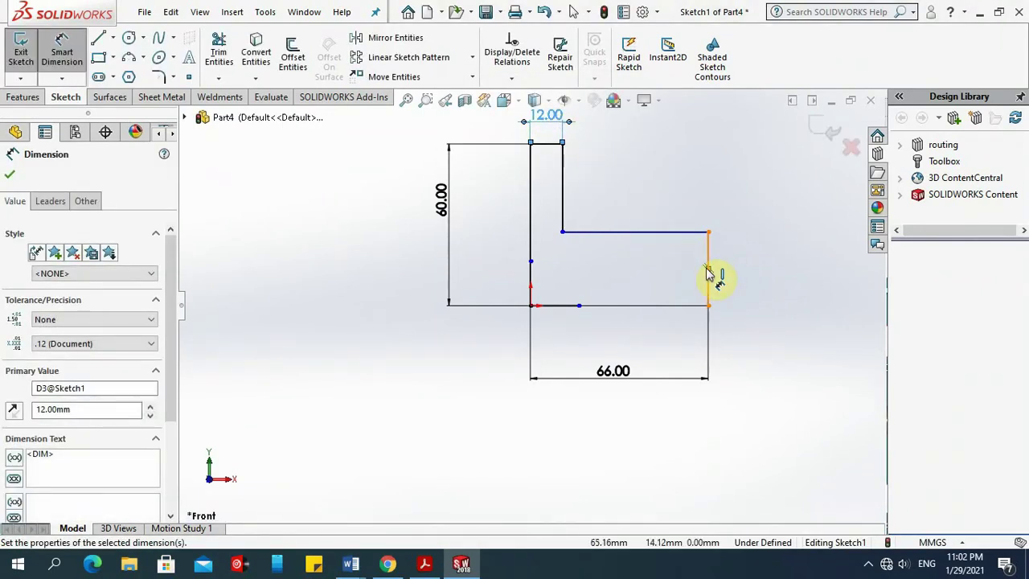
{"action": "left_click", "coordinate": [710, 296]}
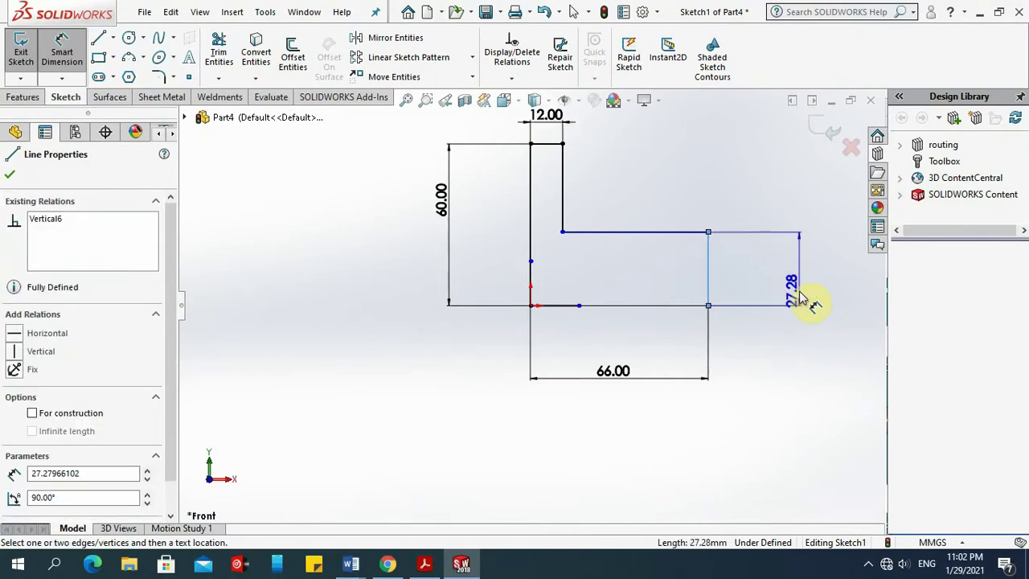
{"action": "left_click", "coordinate": [772, 296]}
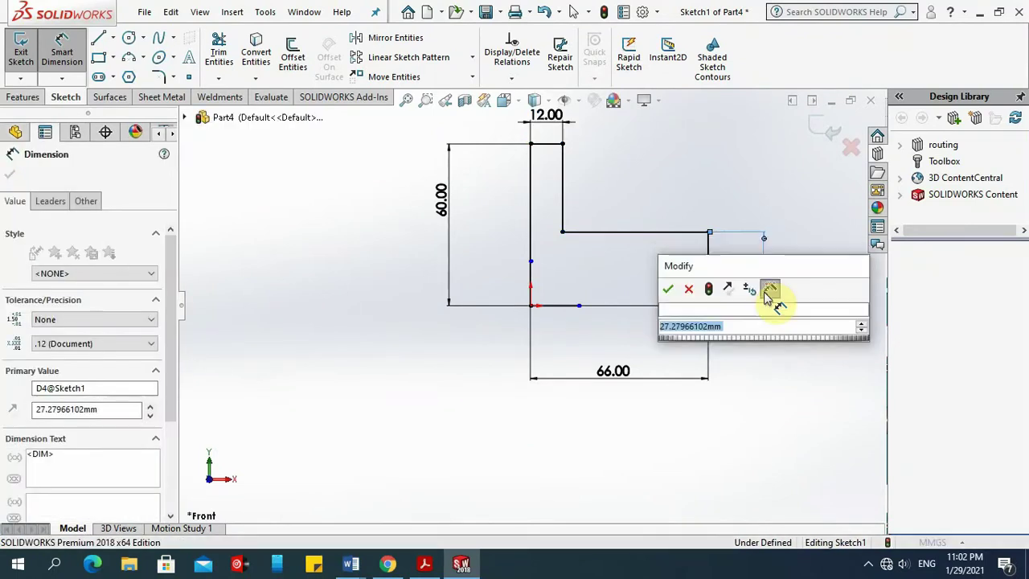
{"action": "type", "text": "12"}
{"action": "key", "text": "Return"}
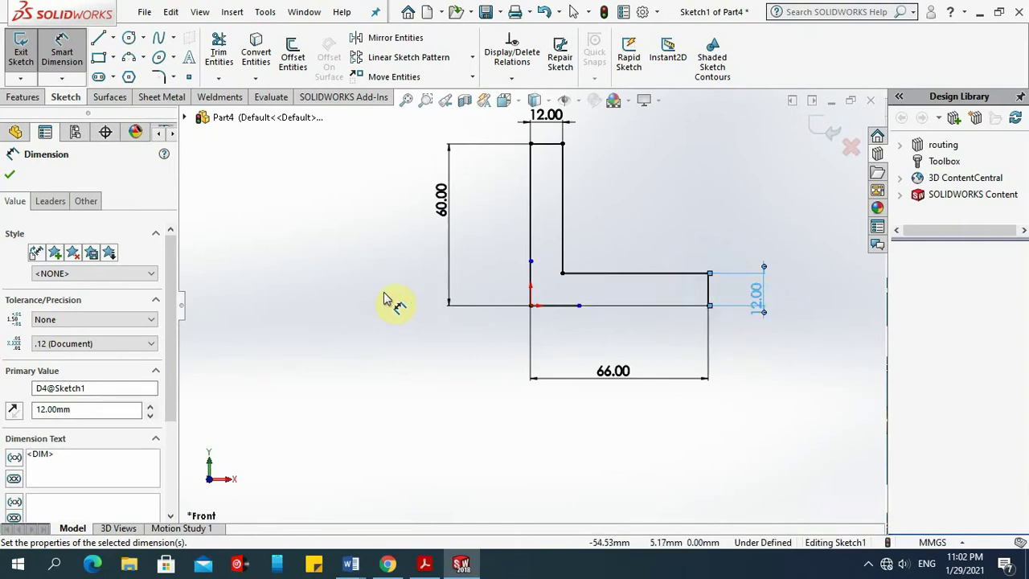
{"action": "left_click", "coordinate": [11, 175]}
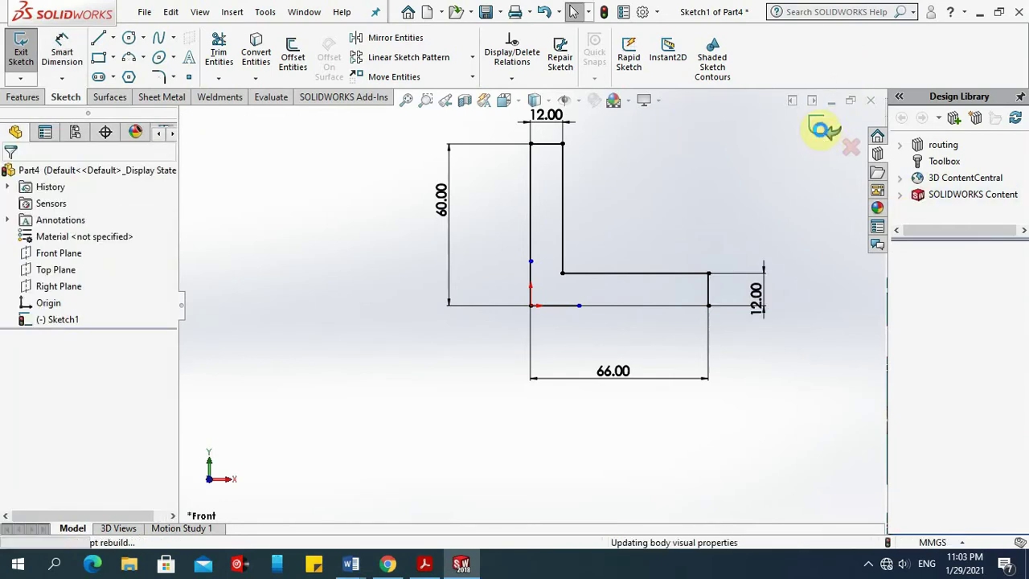
{"action": "left_click", "coordinate": [820, 130]}
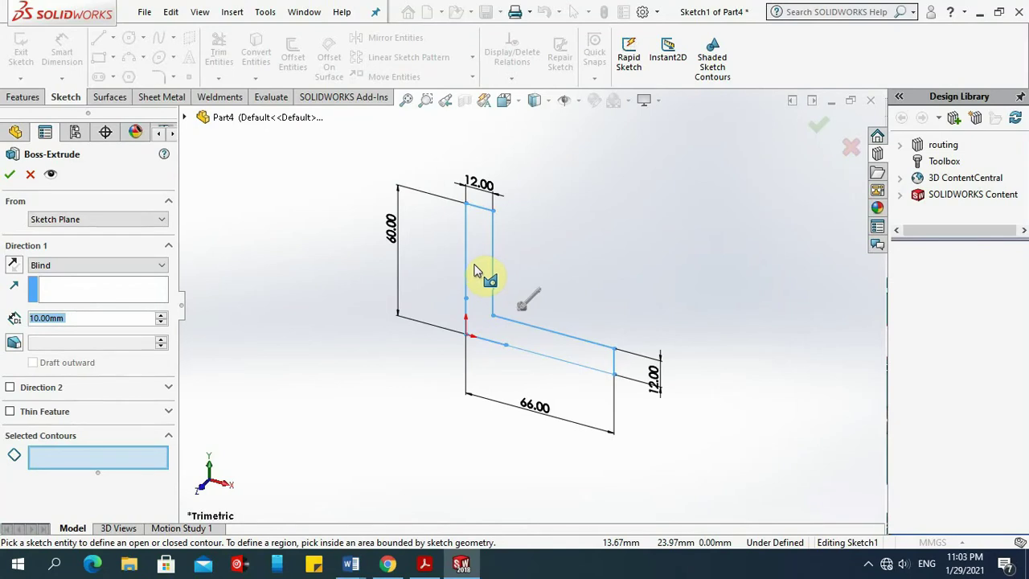
Extrude the L-profile region Mid Plane to a 42 mm depth, checking the asmint 1.pdf drawing in Acrobat Reader and returning to SOLIDWORKS.
{"action": "left_click", "coordinate": [555, 352]}
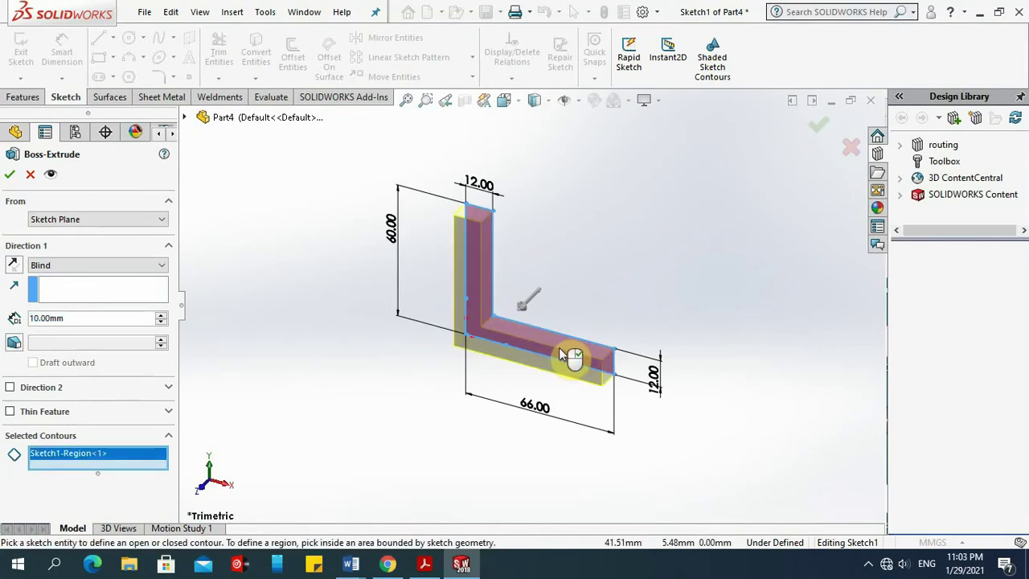
{"action": "left_click", "coordinate": [162, 265]}
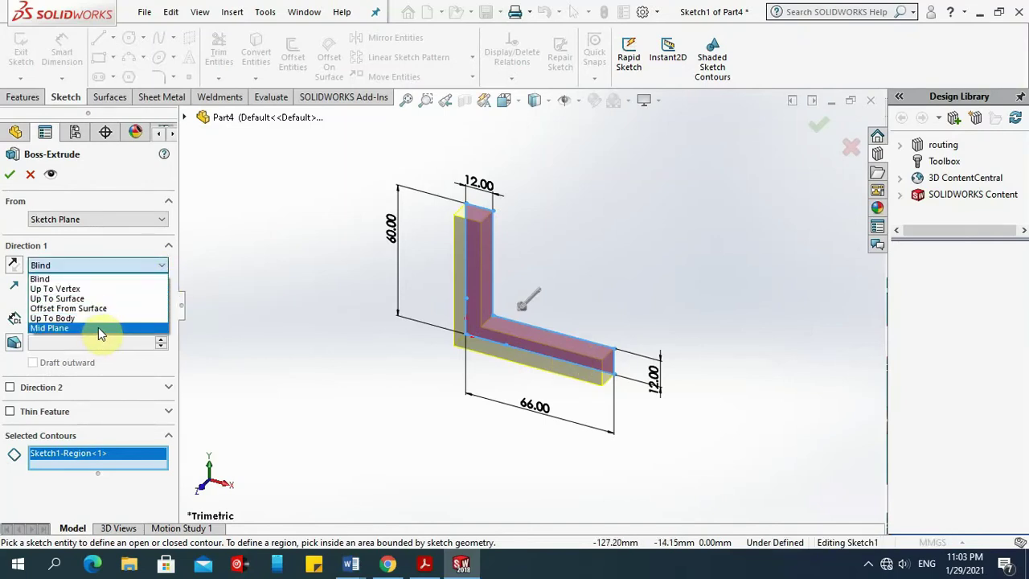
{"action": "left_click", "coordinate": [98, 327]}
{"action": "key", "text": "alt+Tab"}
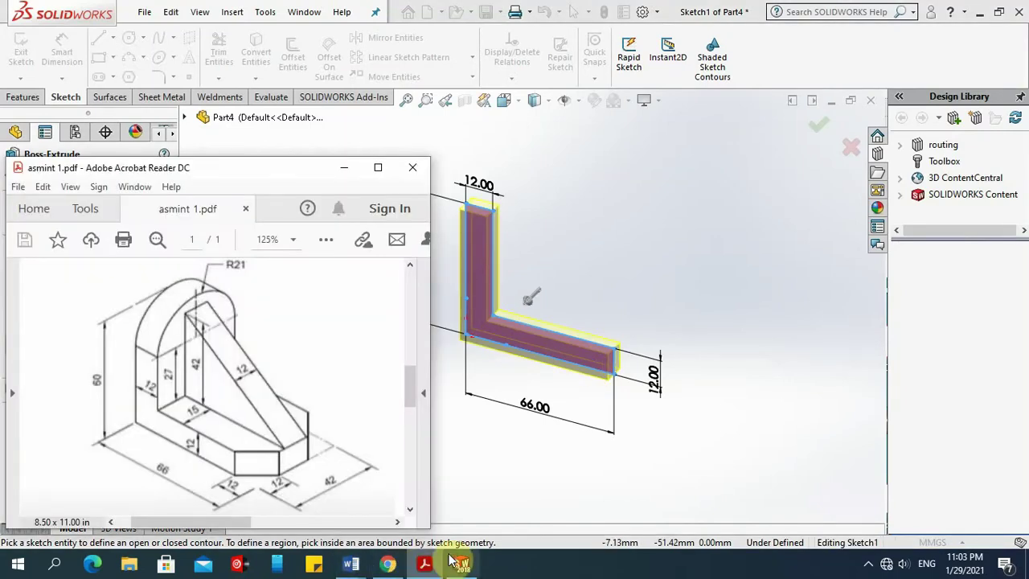
{"action": "left_click", "coordinate": [462, 567]}
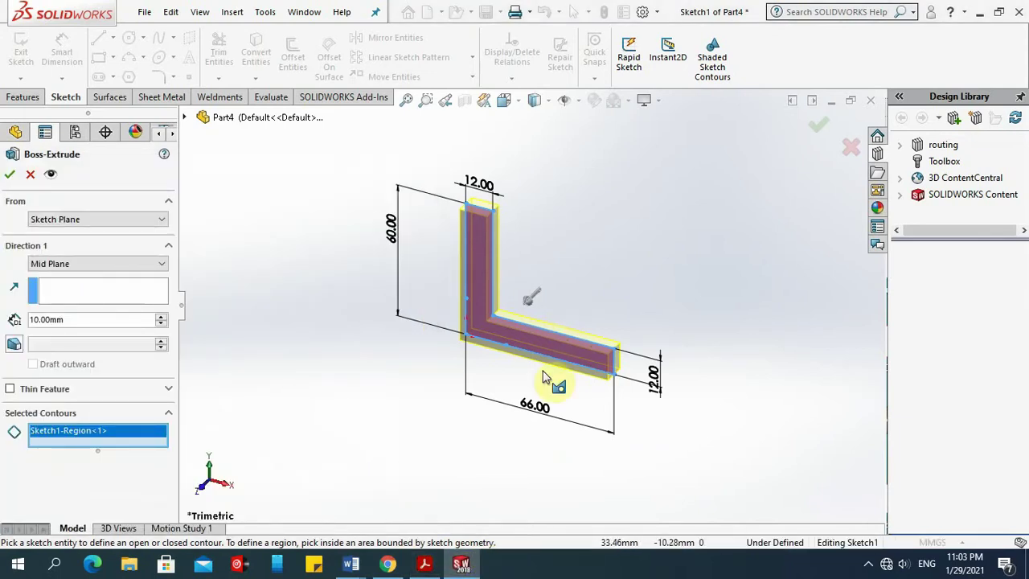
{"action": "left_click_drag", "start_coordinate": [87, 319], "coordinate": [14, 324]}
{"action": "type", "text": "42"}
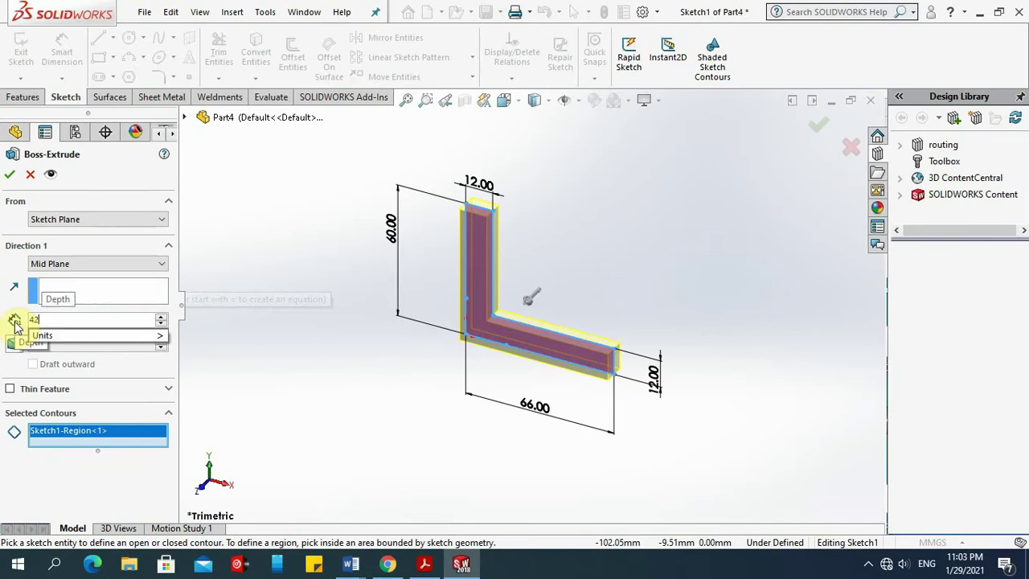
{"action": "key", "text": "Return"}
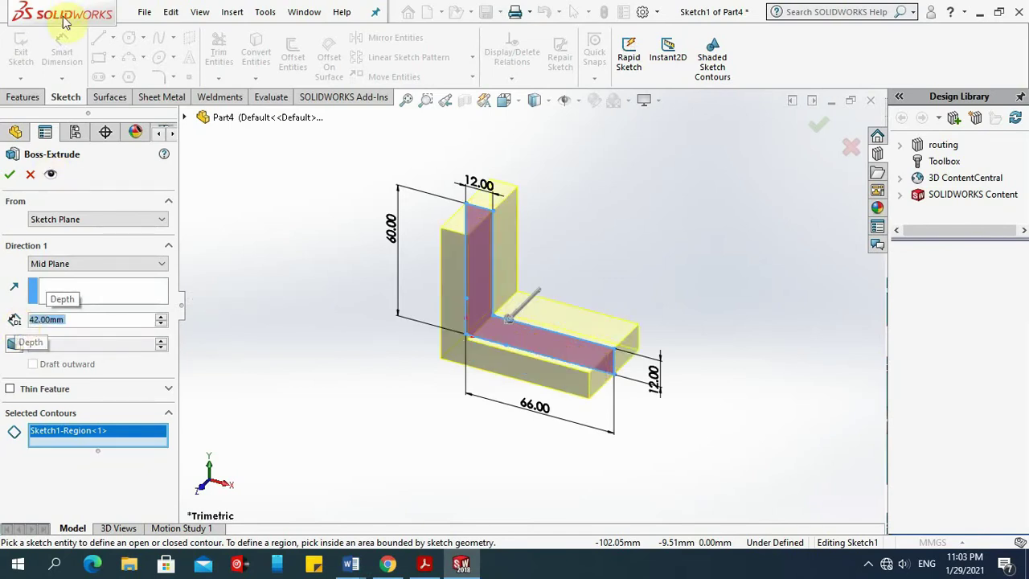
{"action": "left_click", "coordinate": [10, 176]}
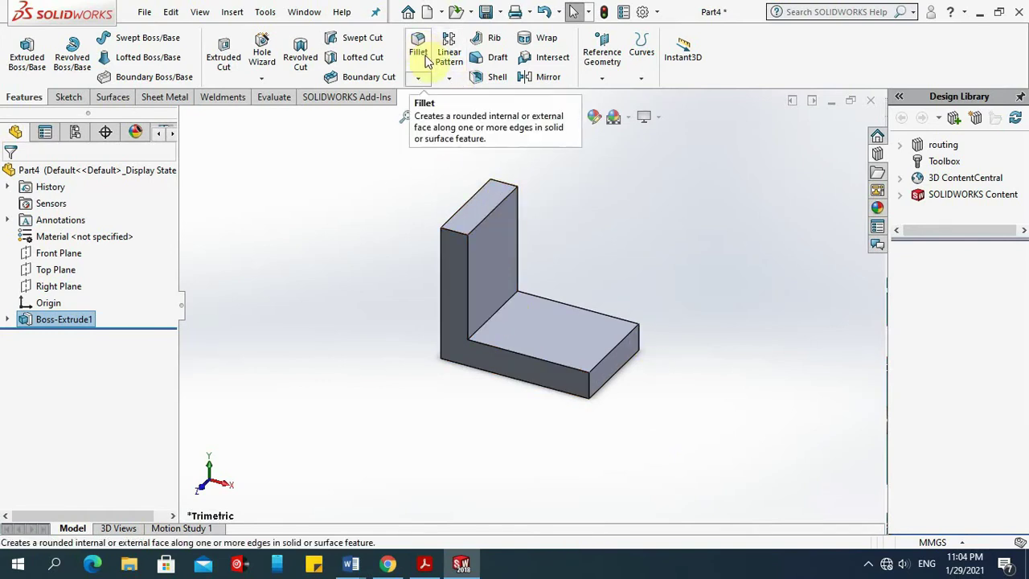
Chamfer the two vertical corner edges at the free end of the horizontal leg with a symmetric 12 mm Distance Distance chamfer.
{"action": "left_click", "coordinate": [418, 78]}
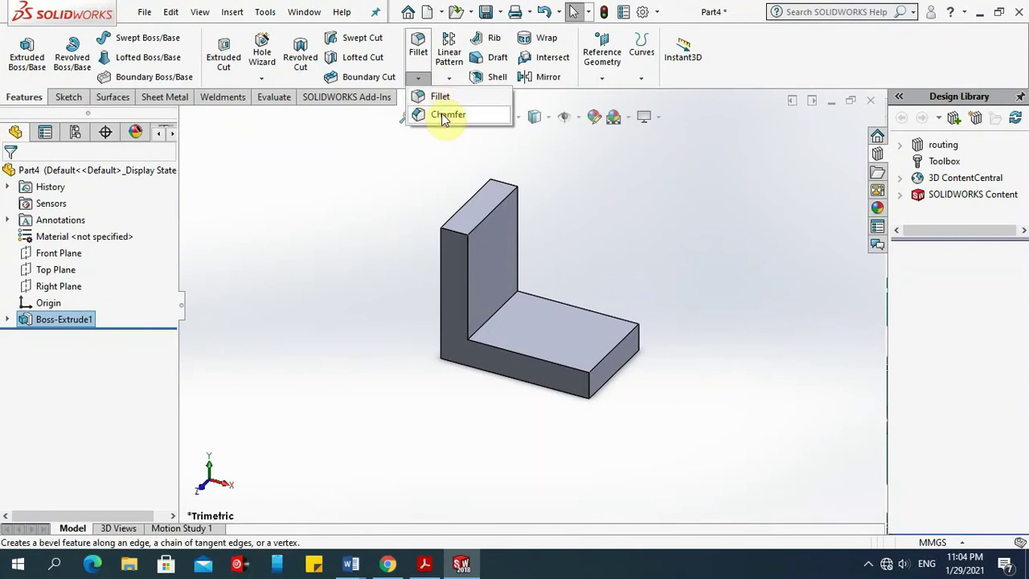
{"action": "left_click", "coordinate": [443, 114]}
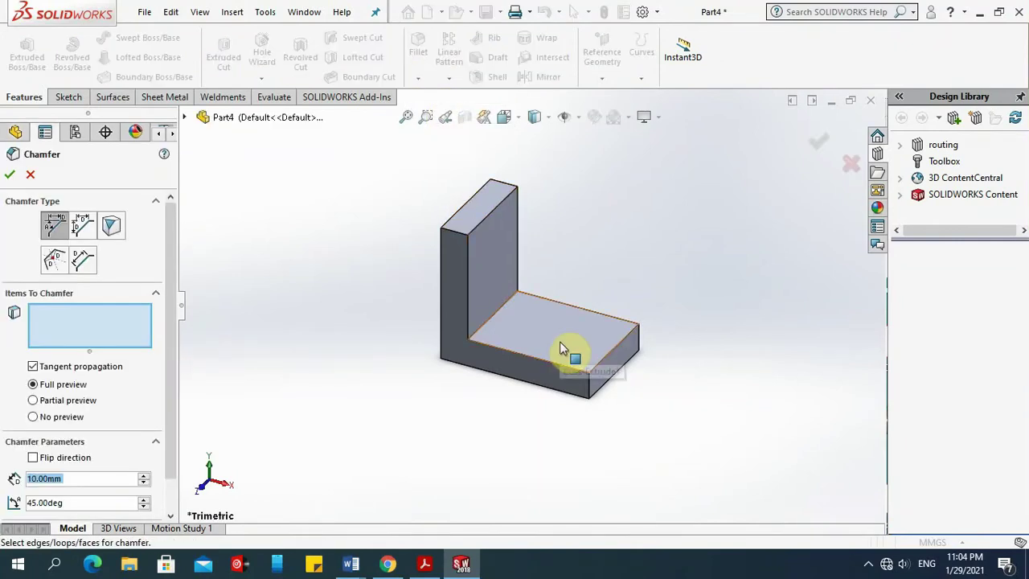
{"action": "left_click", "coordinate": [591, 393]}
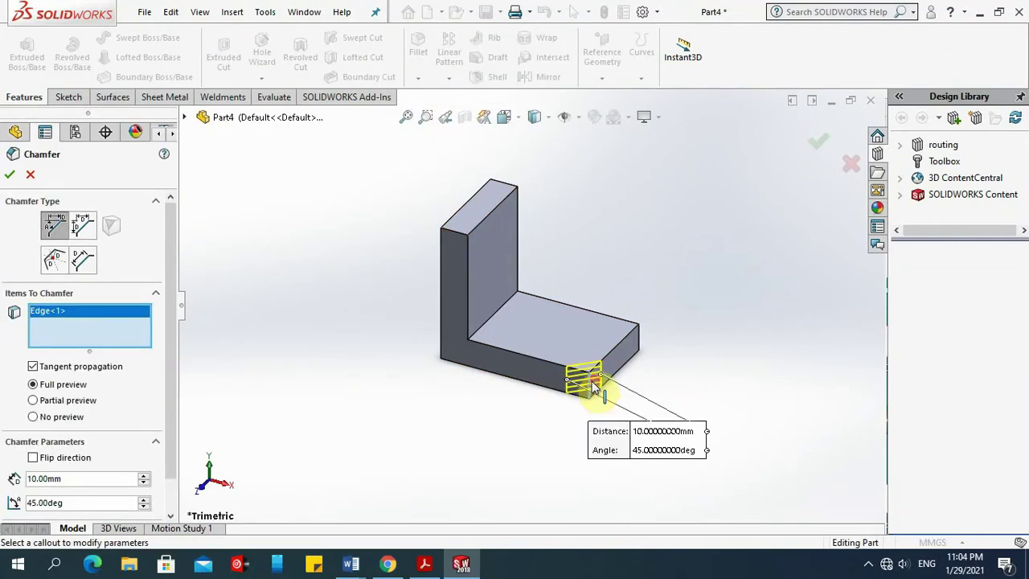
{"action": "left_click", "coordinate": [640, 340]}
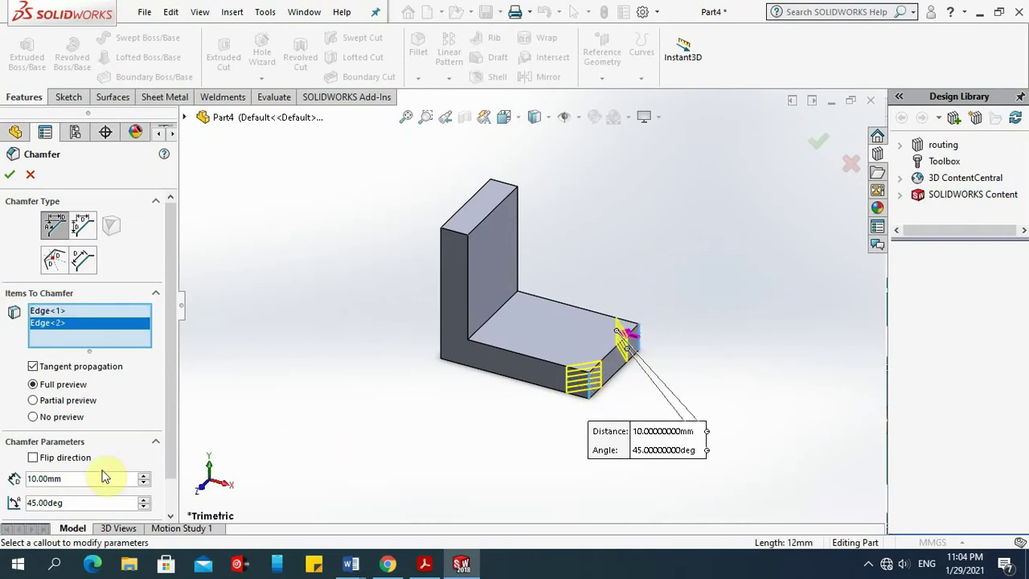
{"action": "left_click_drag", "start_coordinate": [88, 478], "coordinate": [14, 478]}
{"action": "type", "text": "12"}
{"action": "key", "text": "Return"}
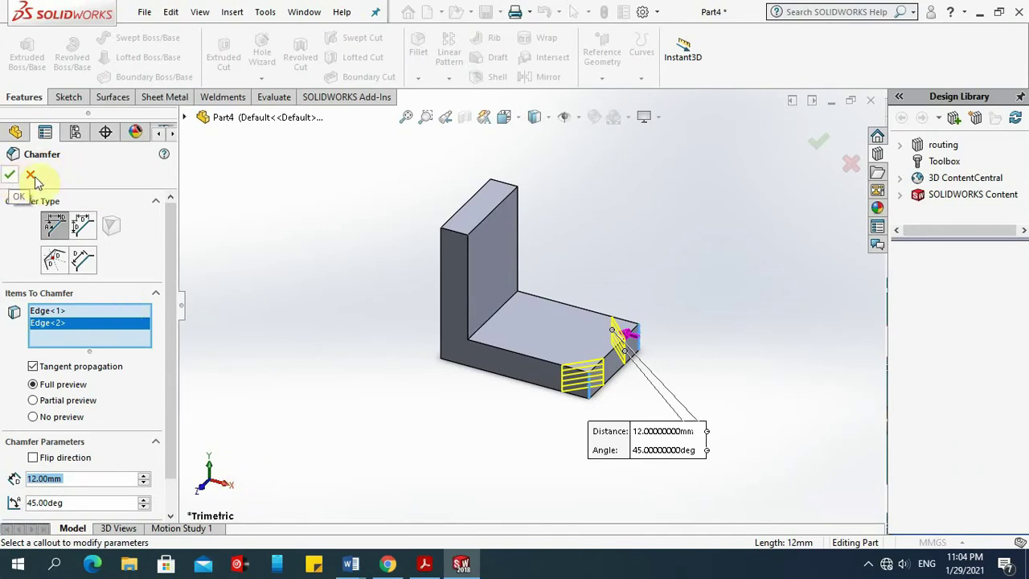
{"action": "left_click", "coordinate": [80, 227]}
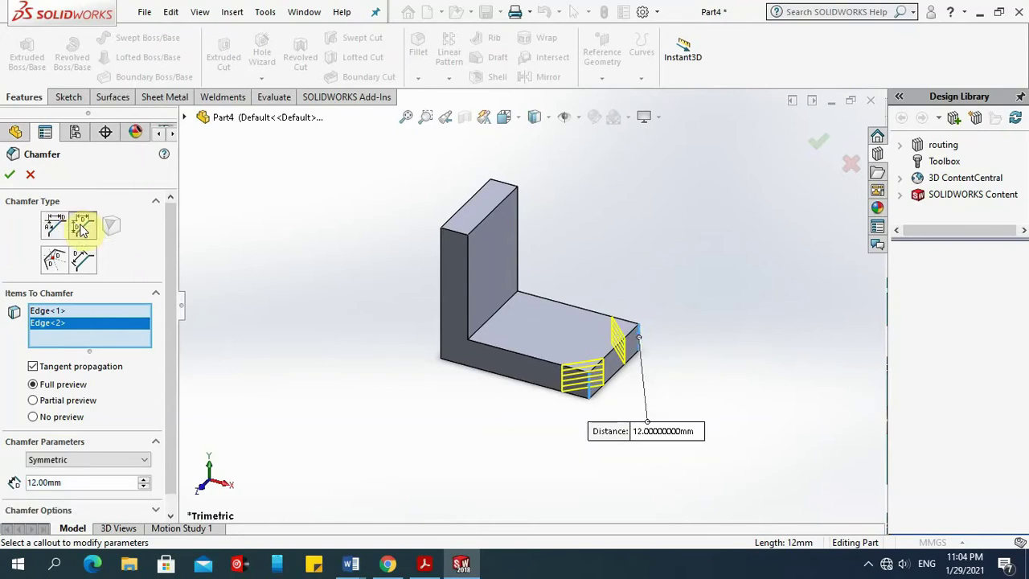
{"action": "left_click", "coordinate": [15, 177]}
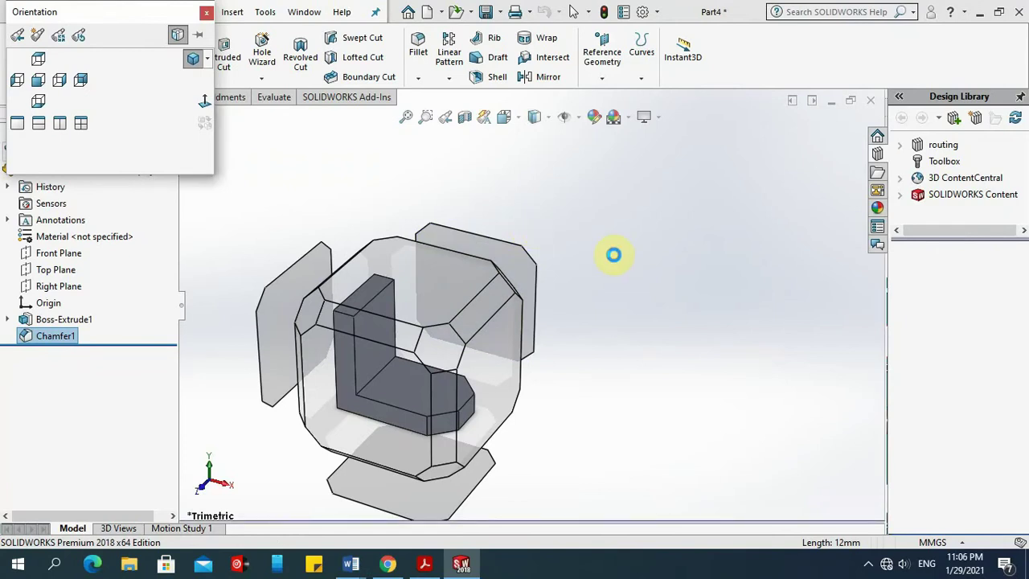
Try a full round fillet on the upright with its top face as centre face between both side faces, and undo it.
{"action": "left_click", "coordinate": [207, 103]}
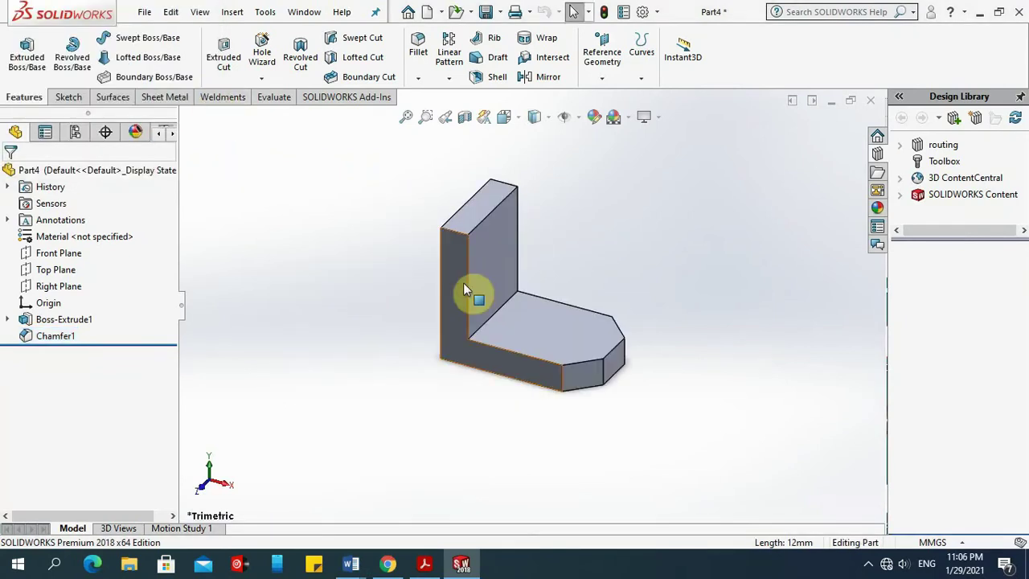
{"action": "left_click", "coordinate": [418, 78]}
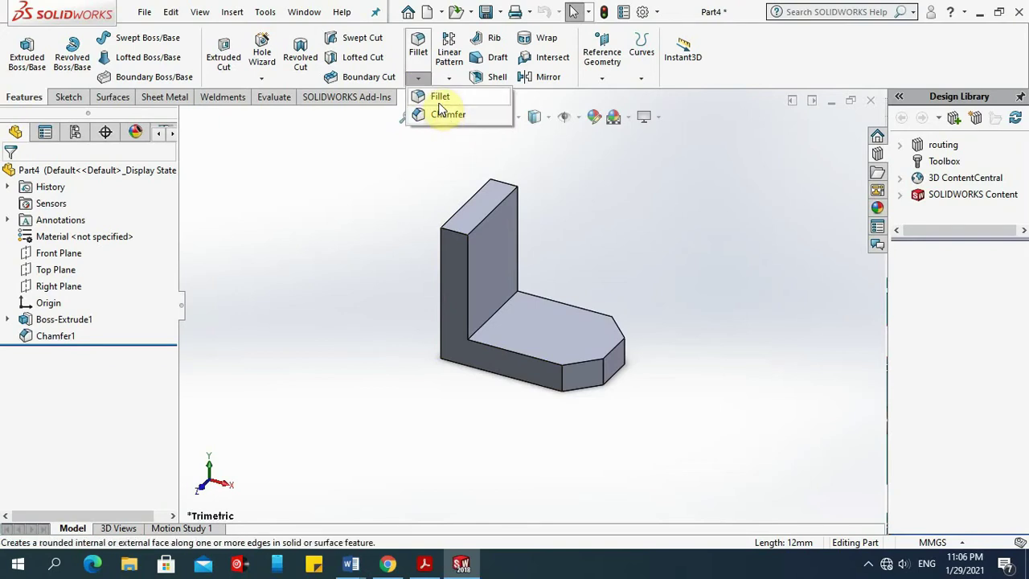
{"action": "left_click", "coordinate": [437, 100]}
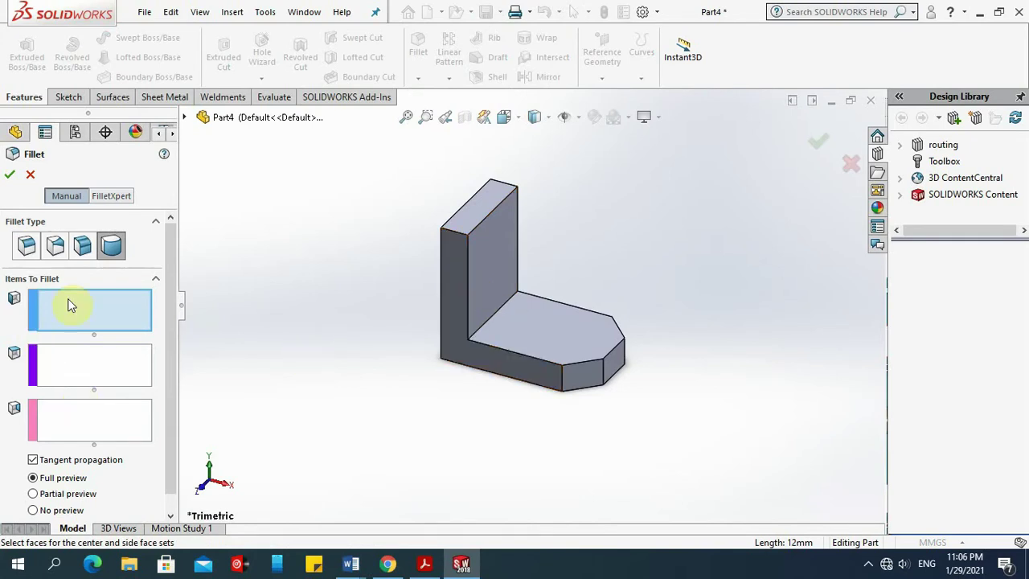
{"action": "left_click", "coordinate": [456, 280]}
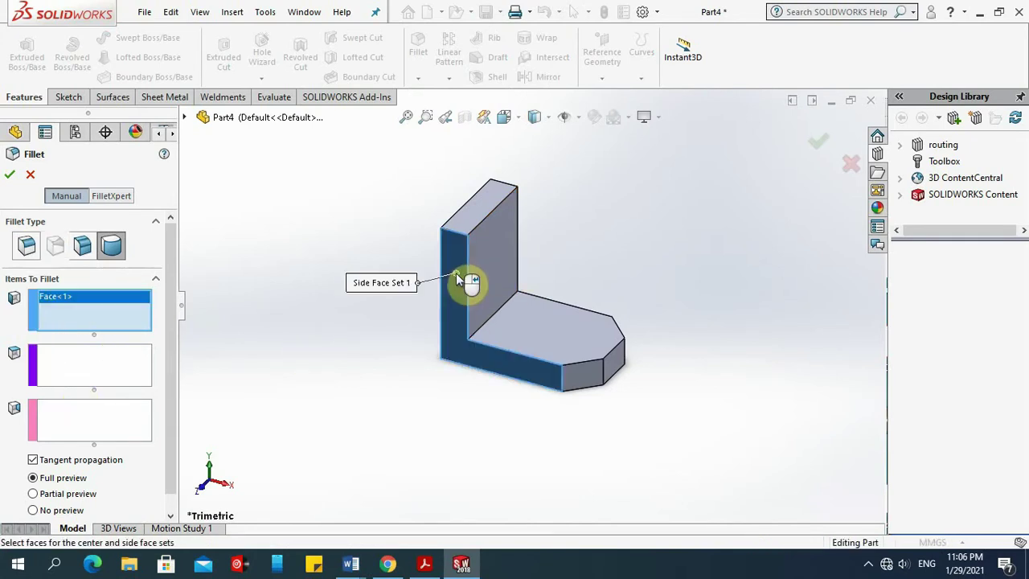
{"action": "left_click", "coordinate": [89, 364]}
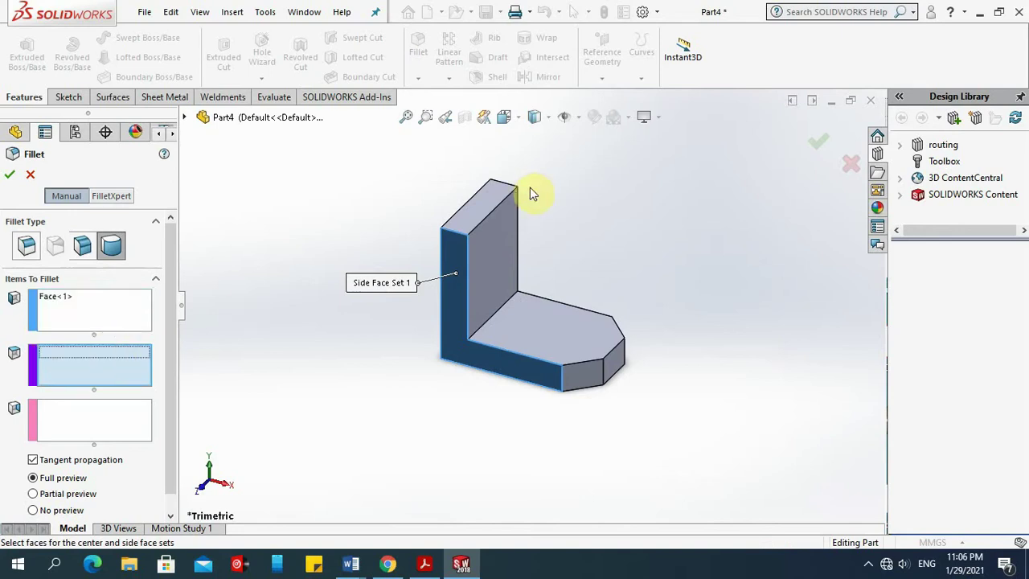
{"action": "left_click", "coordinate": [482, 211]}
{"action": "middle_click_drag", "start_coordinate": [499, 220], "coordinate": [378, 241]}
{"action": "left_click", "coordinate": [62, 413]}
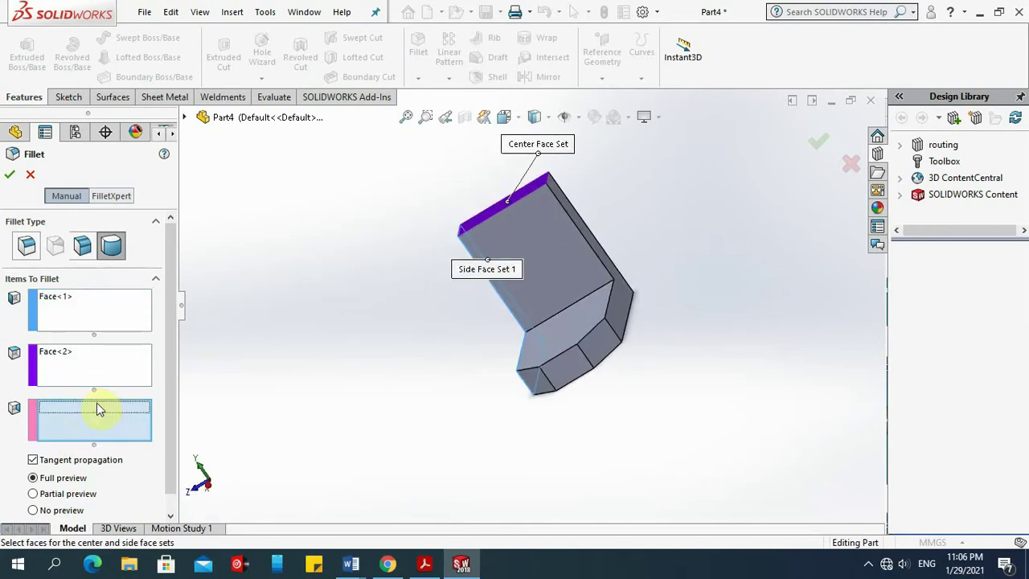
{"action": "left_click", "coordinate": [585, 224]}
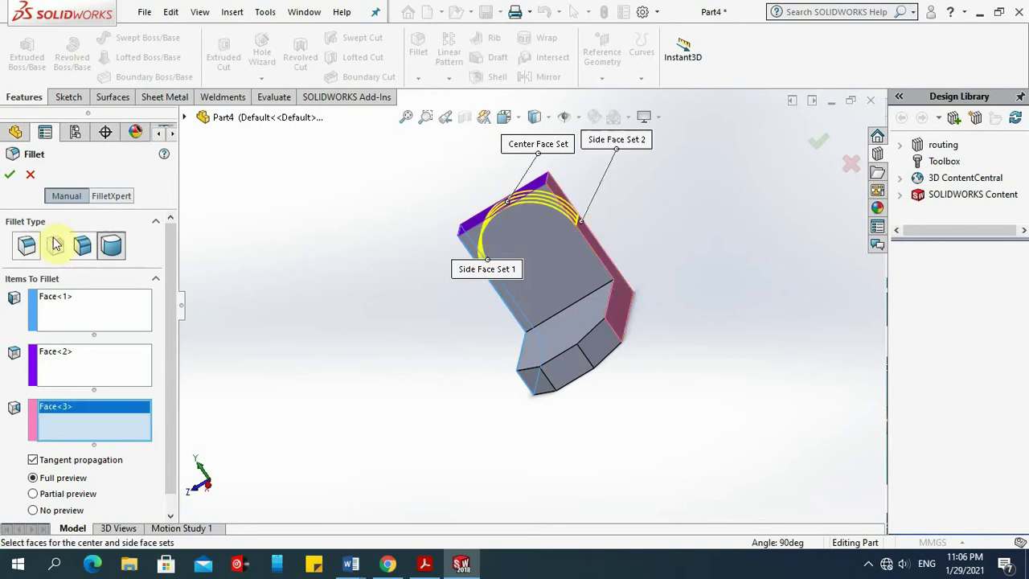
{"action": "left_click", "coordinate": [10, 175]}
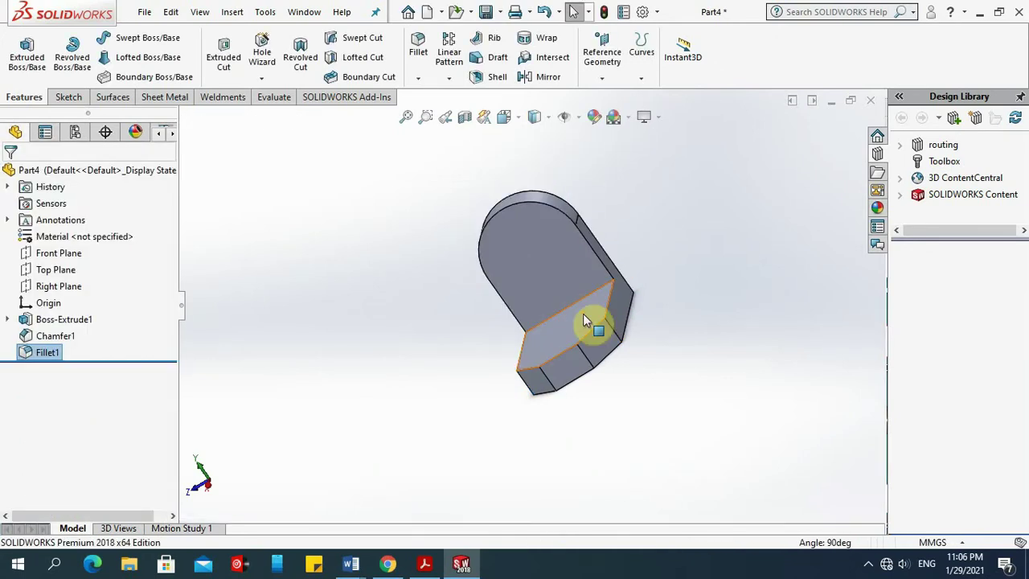
{"action": "middle_click_drag", "start_coordinate": [574, 306], "coordinate": [629, 276]}
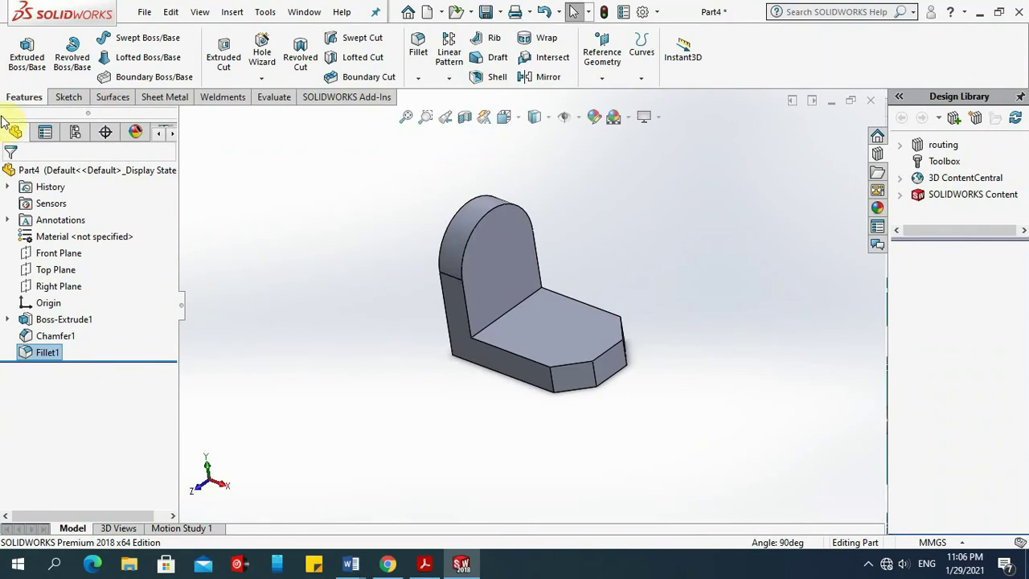
{"action": "left_click", "coordinate": [545, 11]}
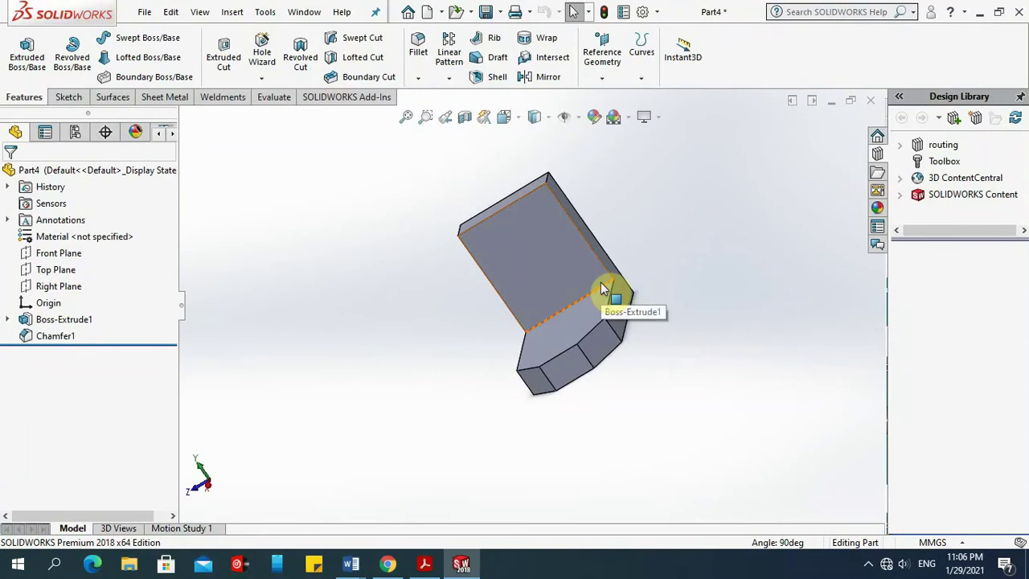
Set up a constant size fillet on the two short top edges at either side of the upright.
{"action": "key", "text": "ctrl+4"}
{"action": "key", "text": "ctrl+7"}
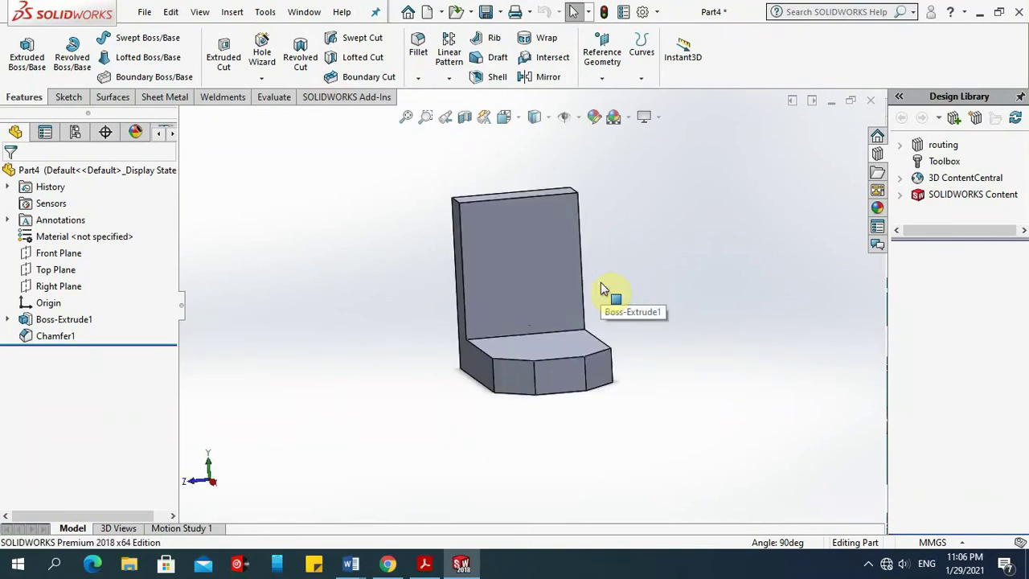
{"action": "left_click", "coordinate": [418, 50]}
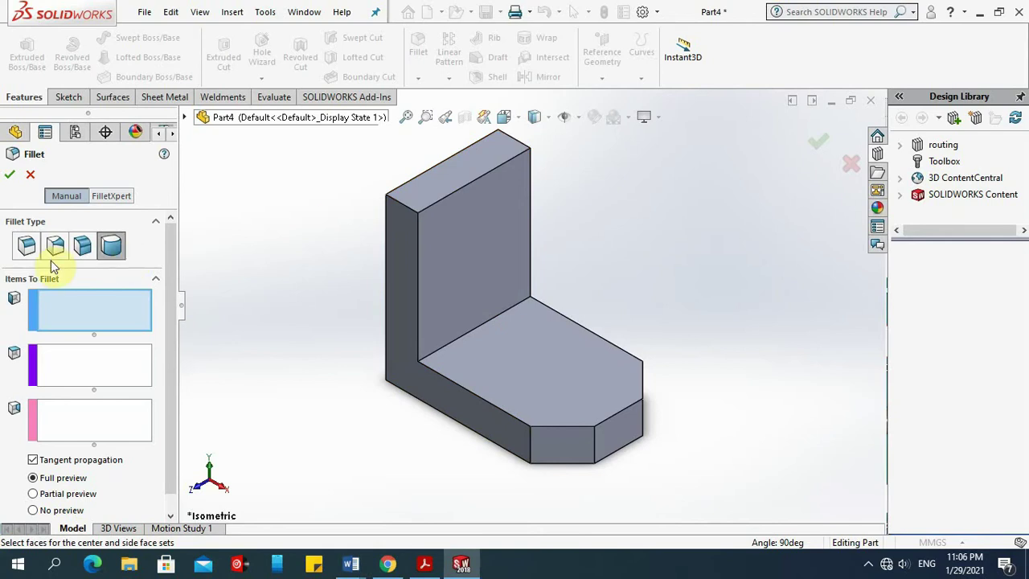
{"action": "left_click", "coordinate": [34, 247]}
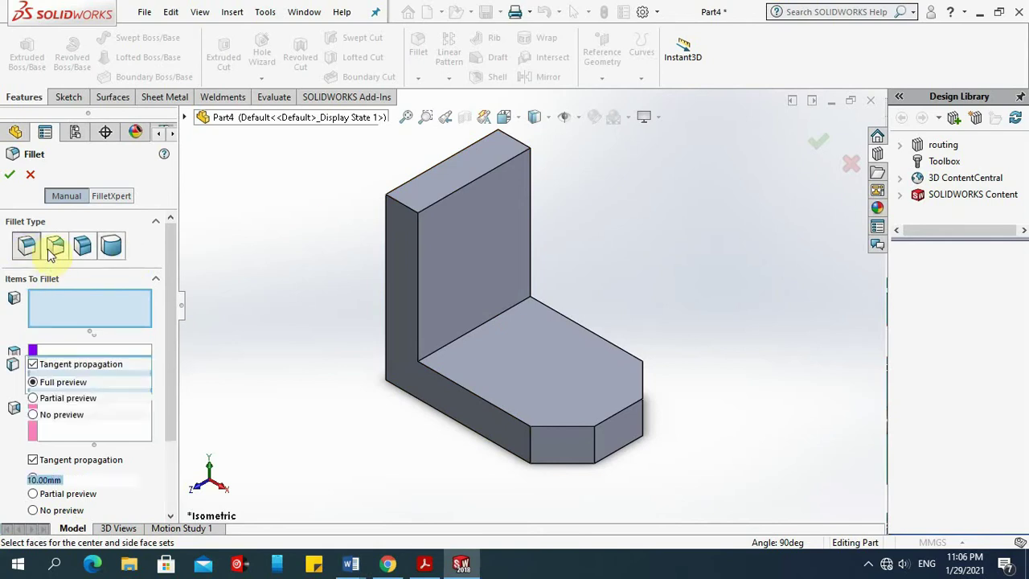
{"action": "left_click", "coordinate": [406, 209]}
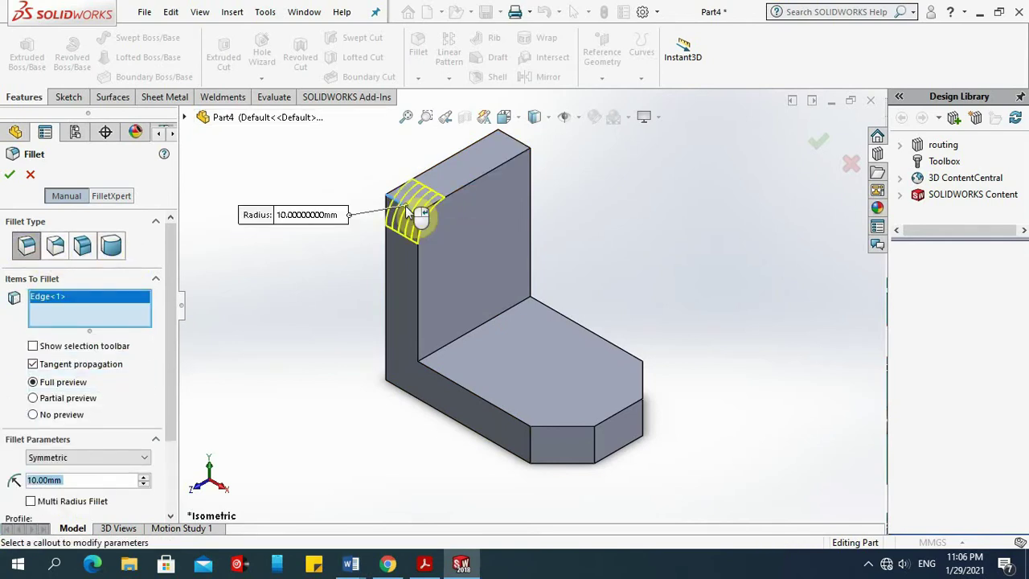
{"action": "left_click", "coordinate": [519, 140]}
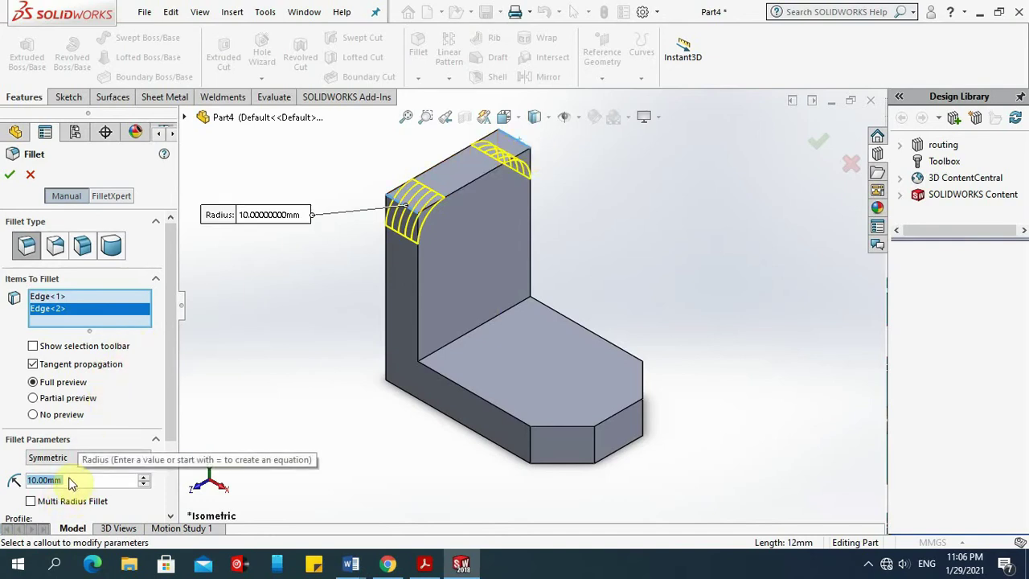
Consult asmint 1.pdf in Acrobat Reader, return to SOLIDWORKS and apply the upright's edge fillet with a 21 mm radius.
{"action": "left_click", "coordinate": [426, 567]}
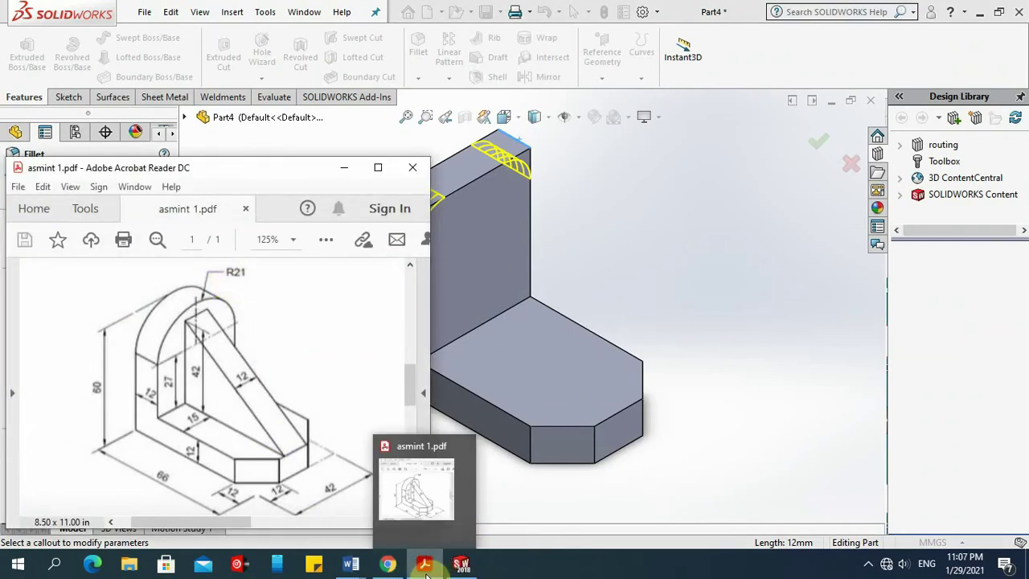
{"action": "left_click", "coordinate": [461, 565]}
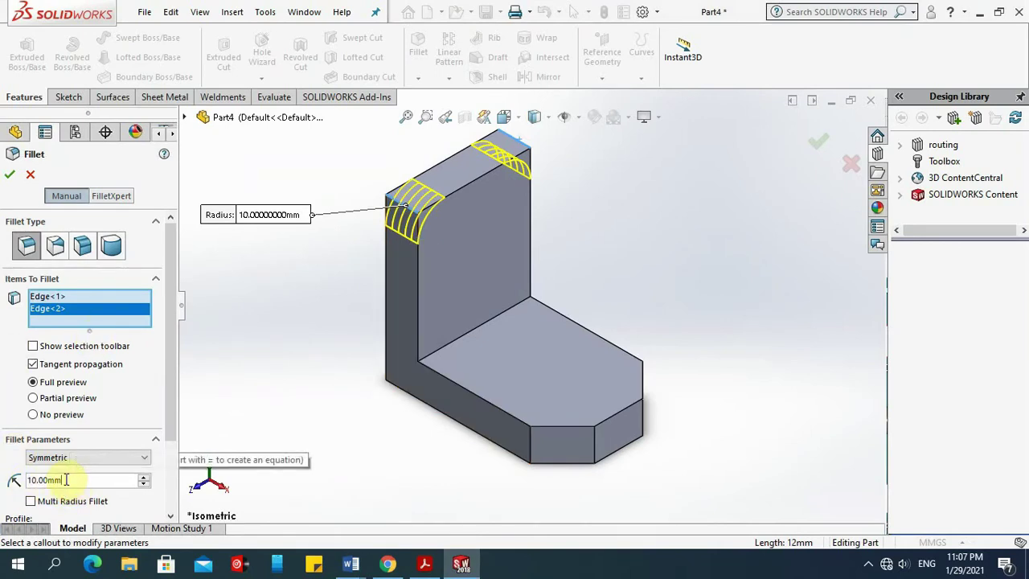
{"action": "left_click_drag", "start_coordinate": [65, 480], "coordinate": [25, 482]}
{"action": "type", "text": "21"}
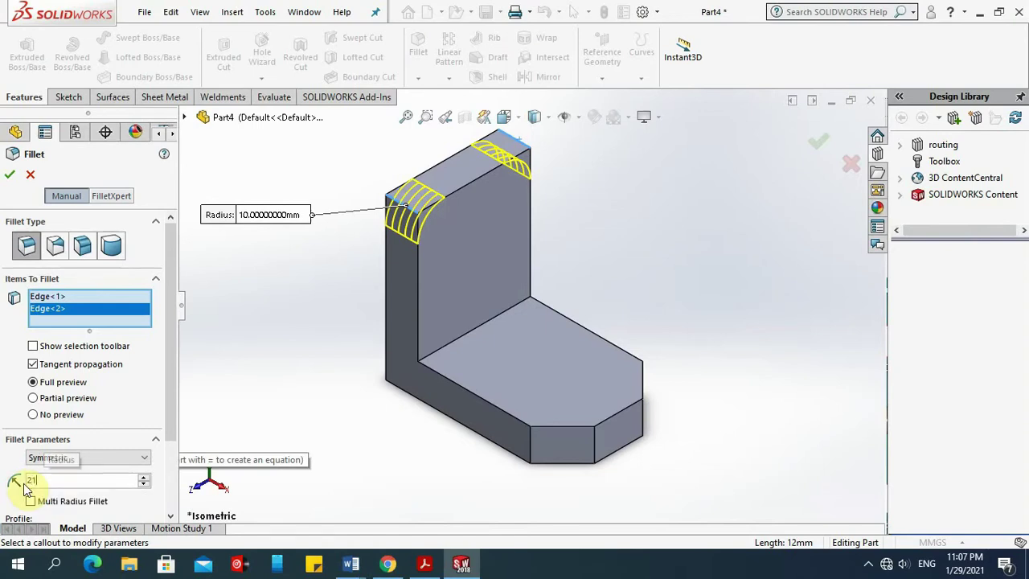
{"action": "key", "text": "Return"}
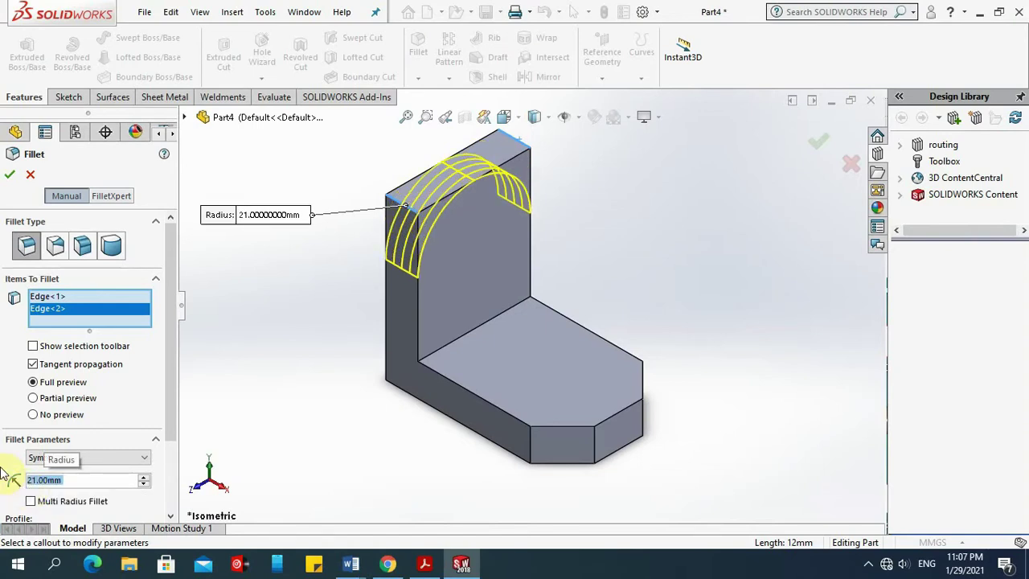
{"action": "left_click", "coordinate": [10, 174]}
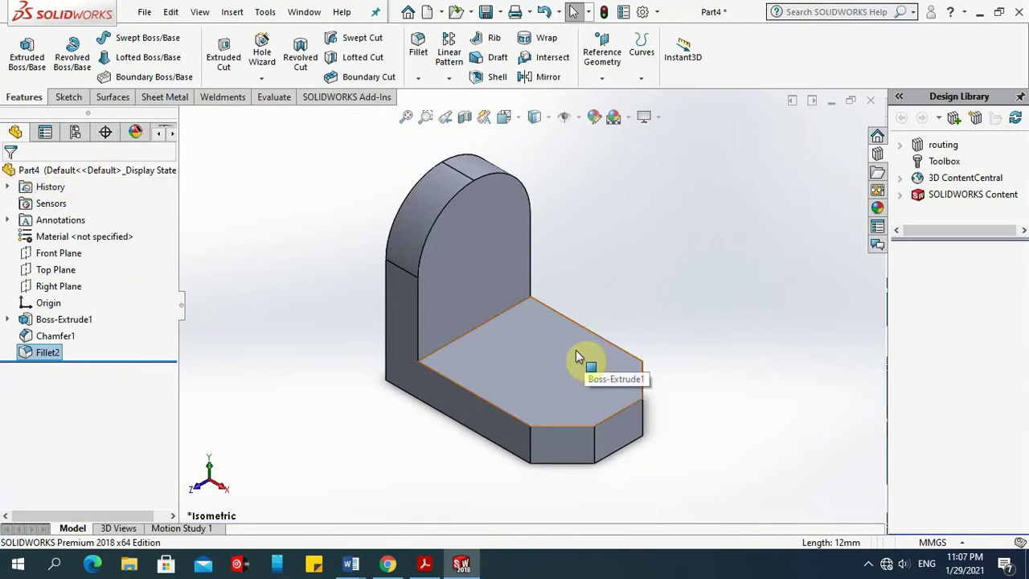
{"action": "middle_click_drag", "start_coordinate": [576, 350], "coordinate": [603, 345]}
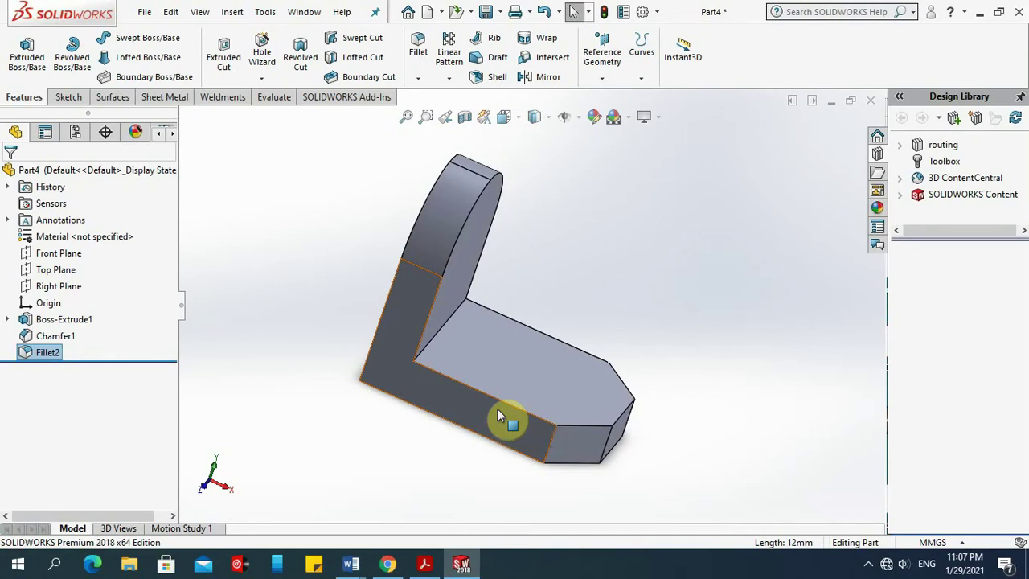
Sketch a closed right triangle on the Front Plane from the horizontal leg's free top corner to the upright and the inner corner.
{"action": "left_click", "coordinate": [367, 437]}
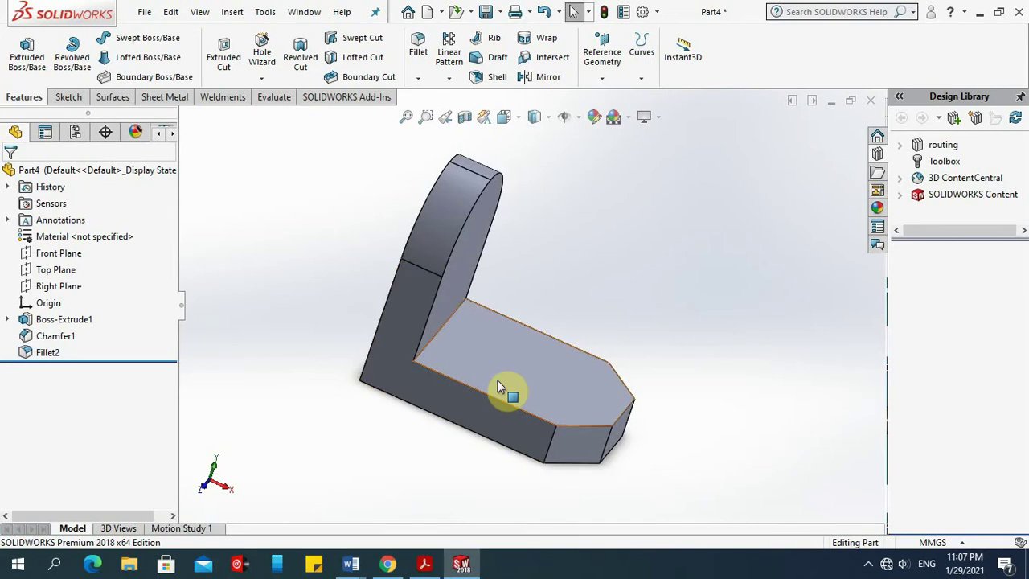
{"action": "key", "text": "ctrl+1"}
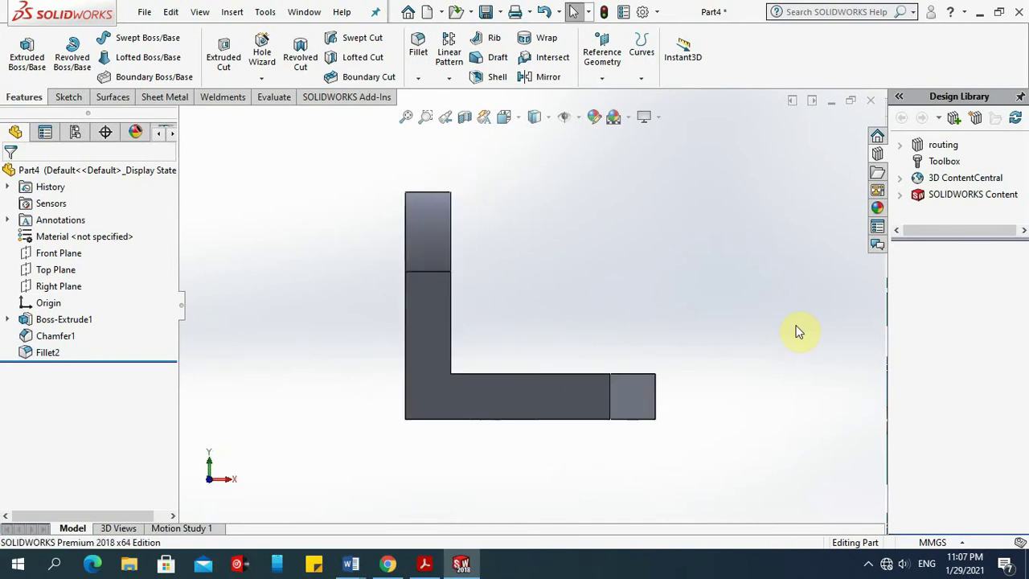
{"action": "left_click", "coordinate": [80, 254]}
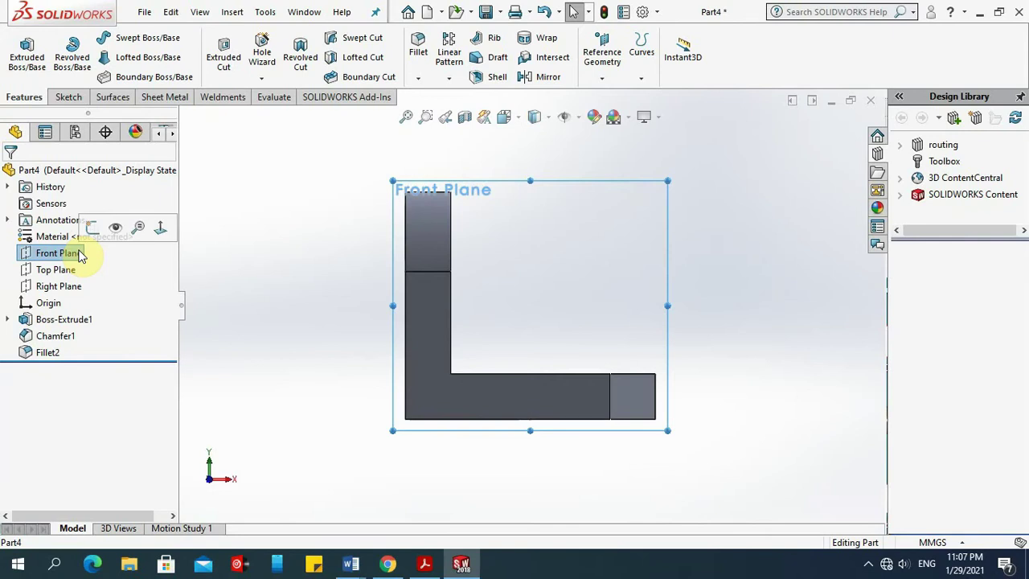
{"action": "left_click", "coordinate": [163, 231]}
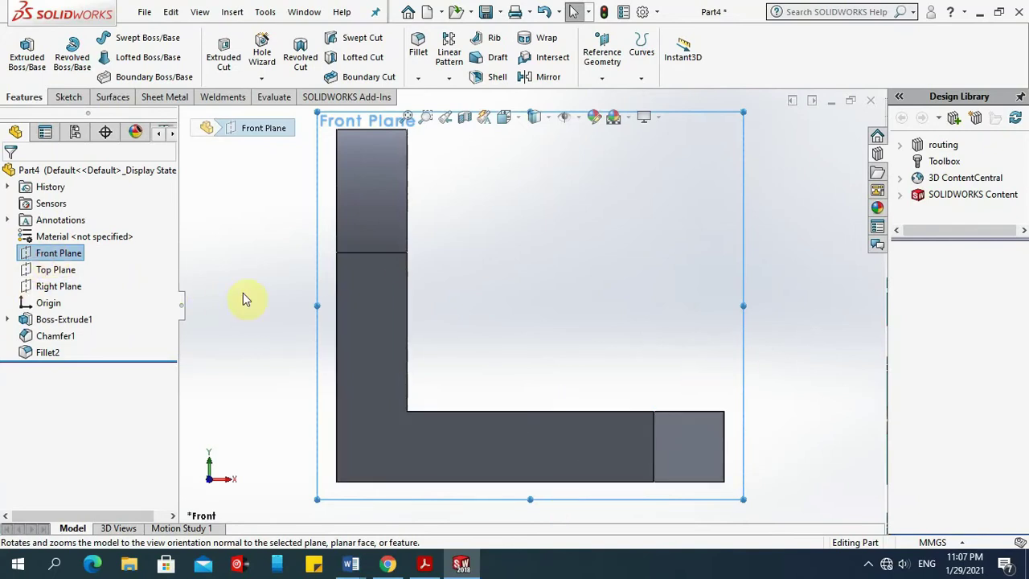
{"action": "left_click", "coordinate": [68, 98]}
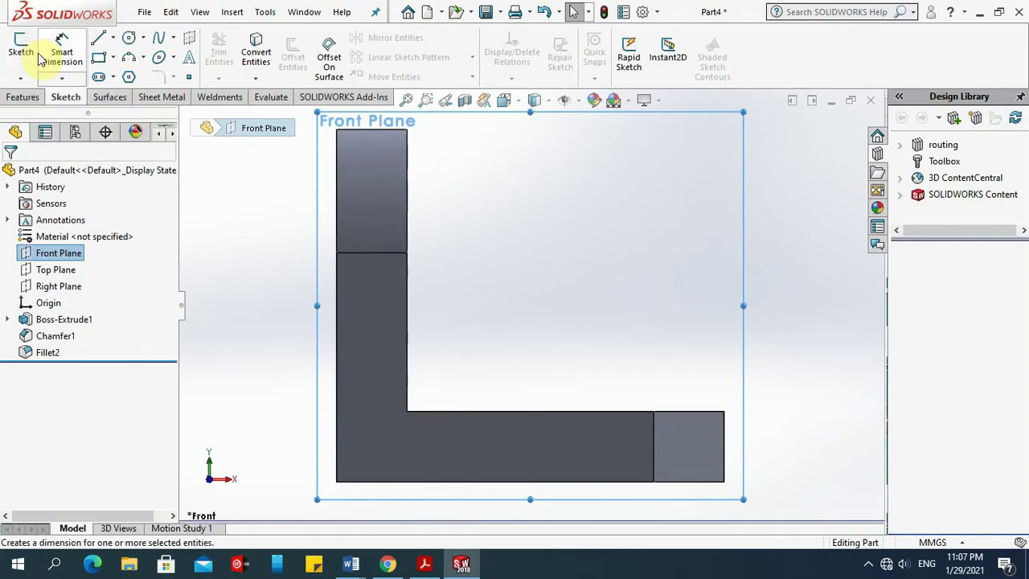
{"action": "left_click", "coordinate": [98, 42]}
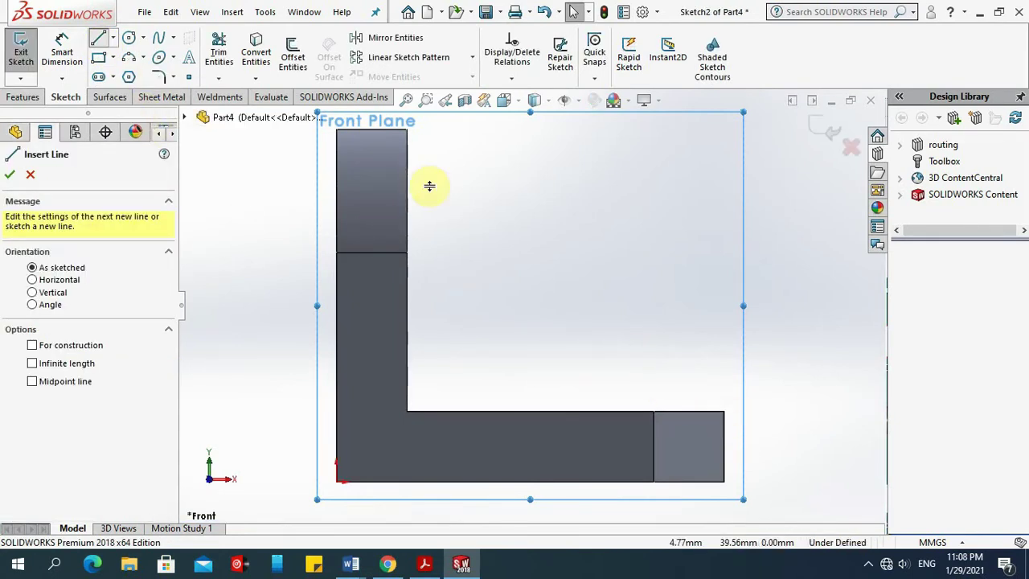
{"action": "left_click", "coordinate": [724, 412]}
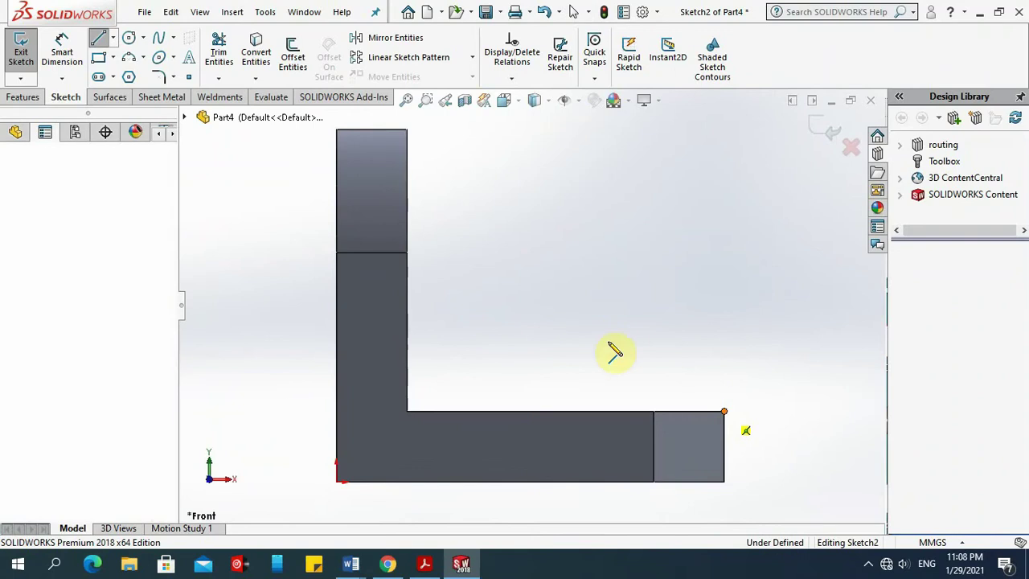
{"action": "left_click", "coordinate": [407, 198]}
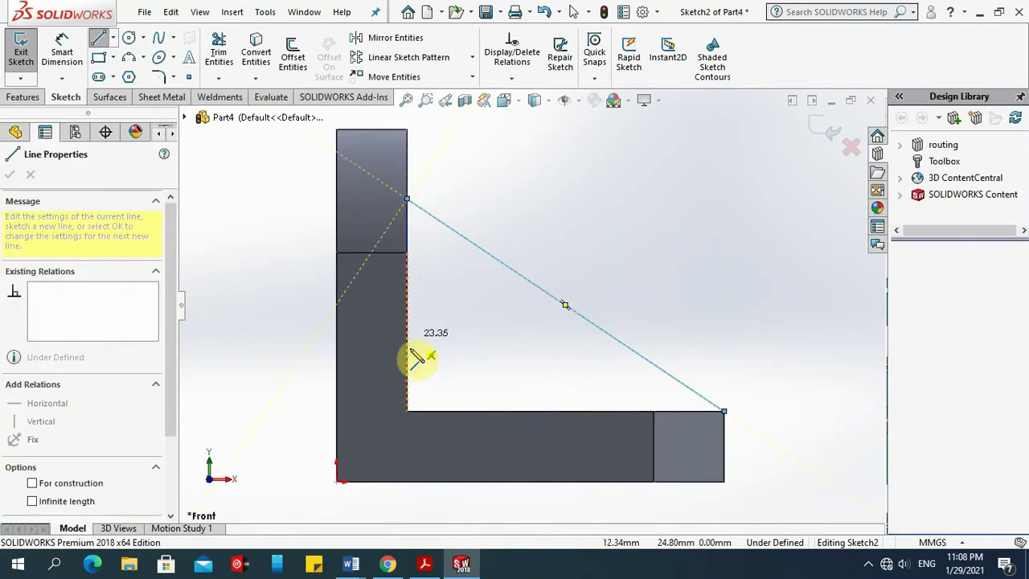
{"action": "left_click", "coordinate": [406, 412]}
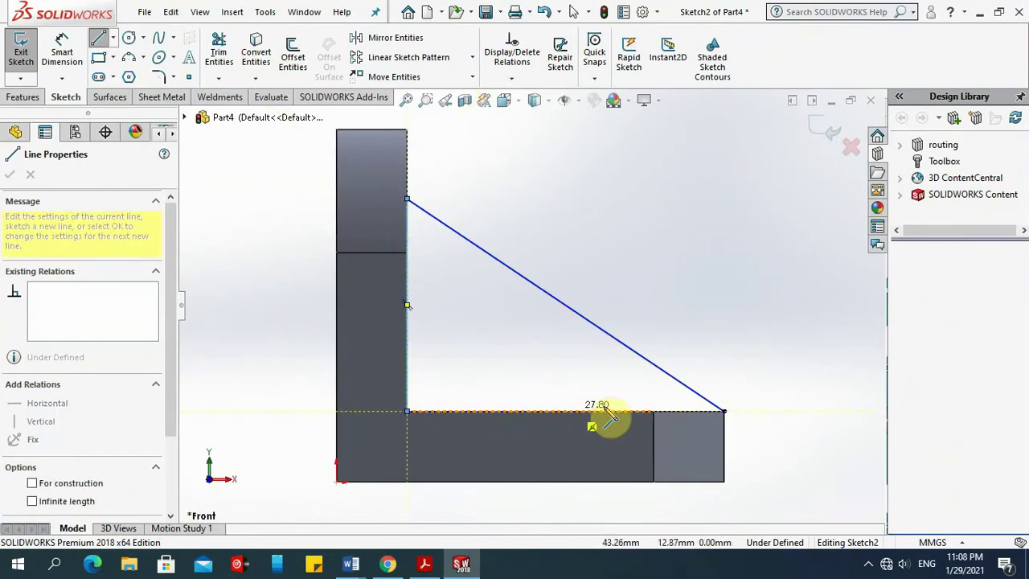
{"action": "left_click", "coordinate": [724, 411]}
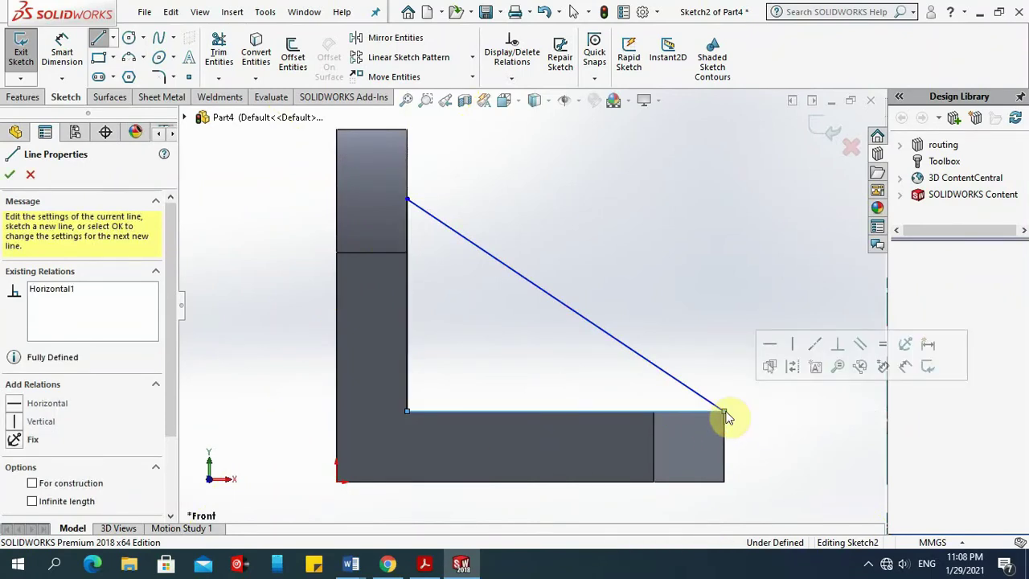
{"action": "right_click", "coordinate": [746, 206]}
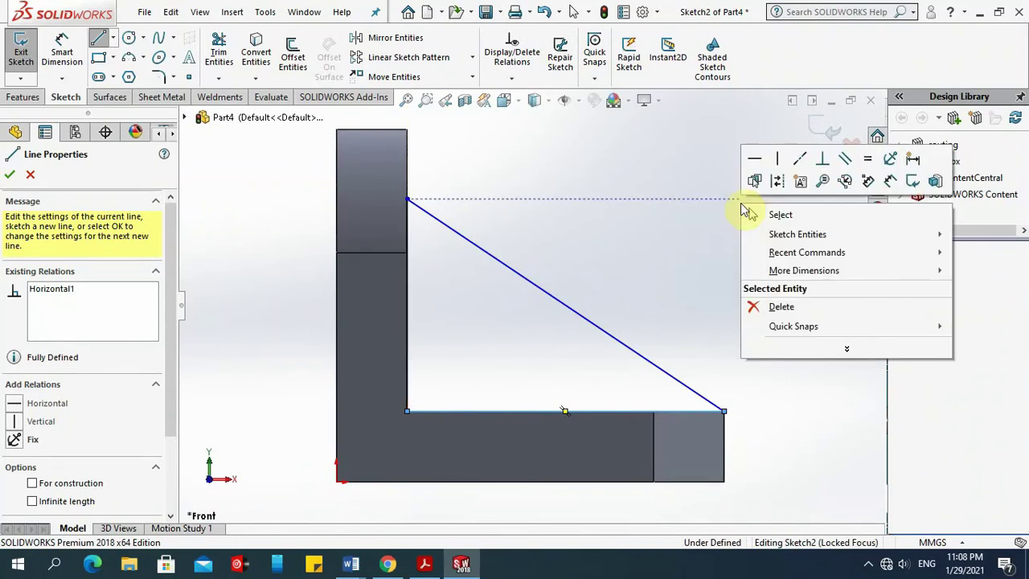
{"action": "left_click", "coordinate": [752, 212]}
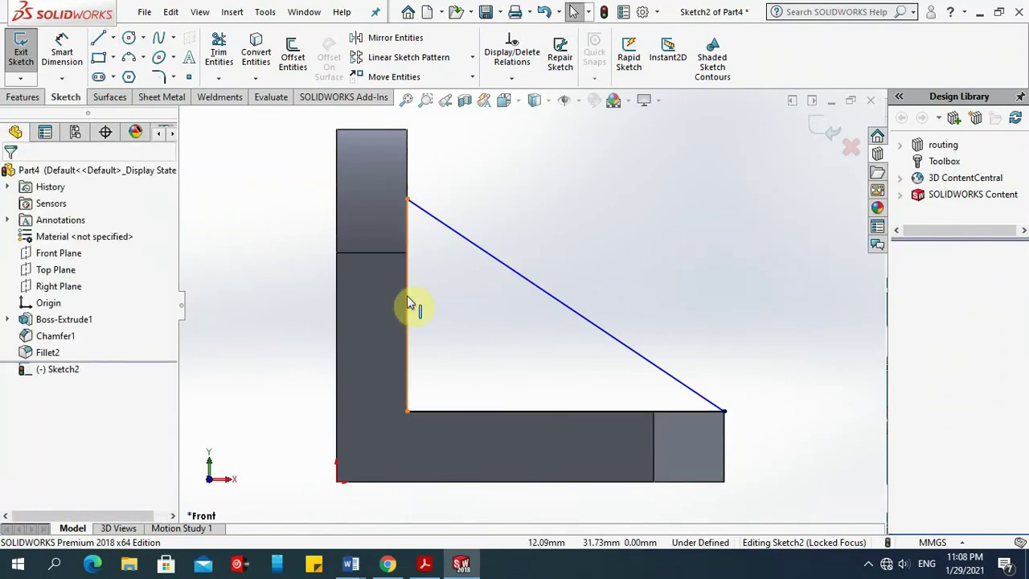
Dimension the triangle's vertical side along the upright and set it to 27 mm.
{"action": "left_click", "coordinate": [65, 54]}
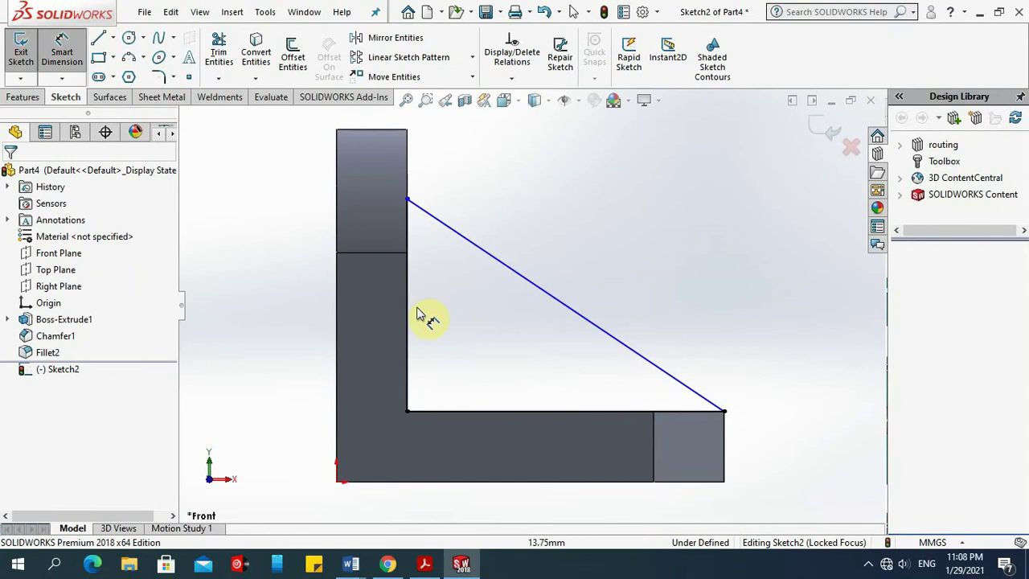
{"action": "left_click", "coordinate": [344, 328]}
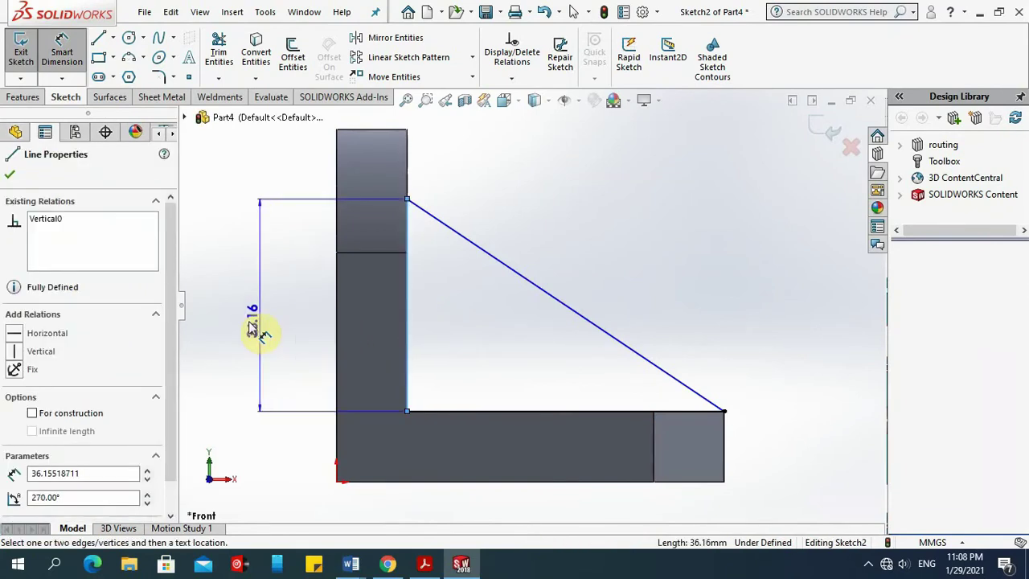
{"action": "left_click", "coordinate": [240, 328]}
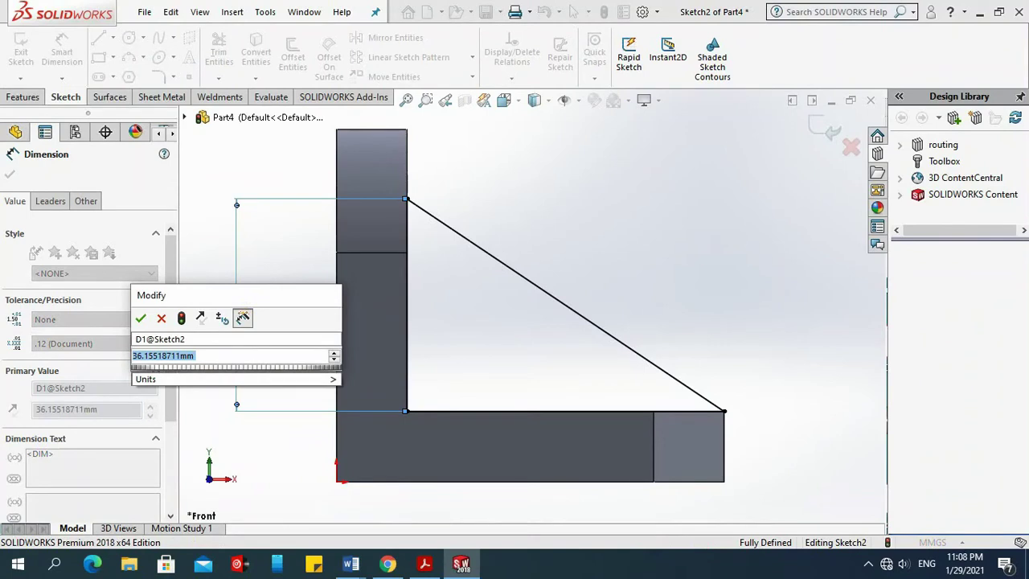
{"action": "type", "text": "27"}
{"action": "key", "text": "Return"}
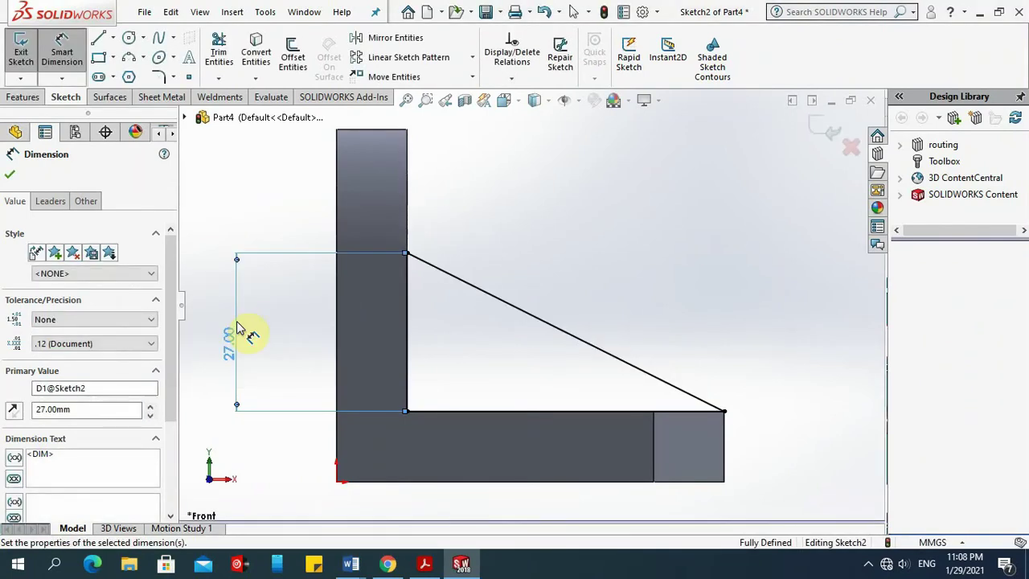
Consult asmint 1.pdf in Acrobat Reader, return to SOLIDWORKS and set the triangle's vertical side dimension to 42 mm.
{"action": "left_click", "coordinate": [425, 563]}
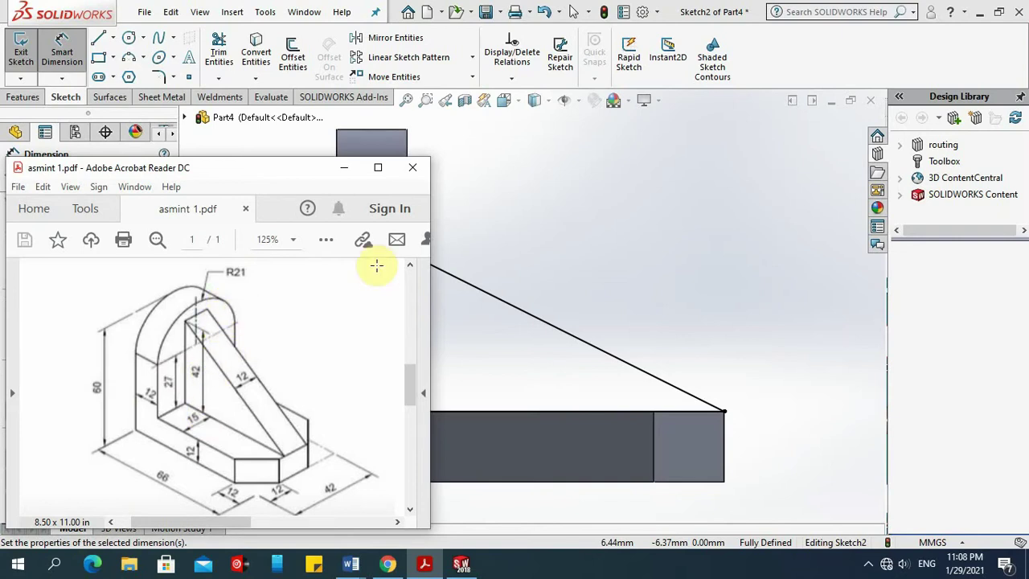
{"action": "left_click", "coordinate": [343, 171]}
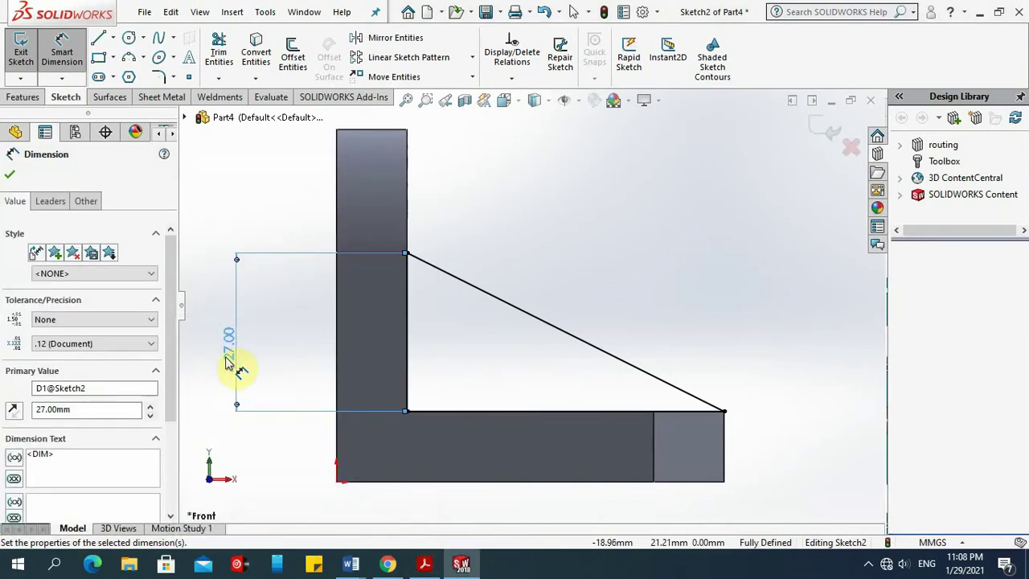
{"action": "double_click", "coordinate": [227, 358]}
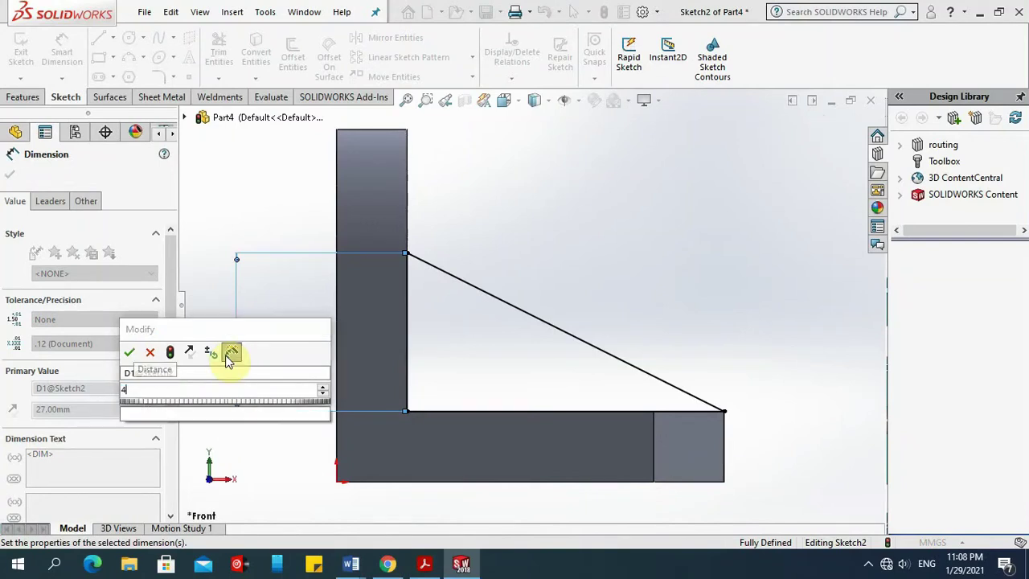
{"action": "key", "text": "Return"}
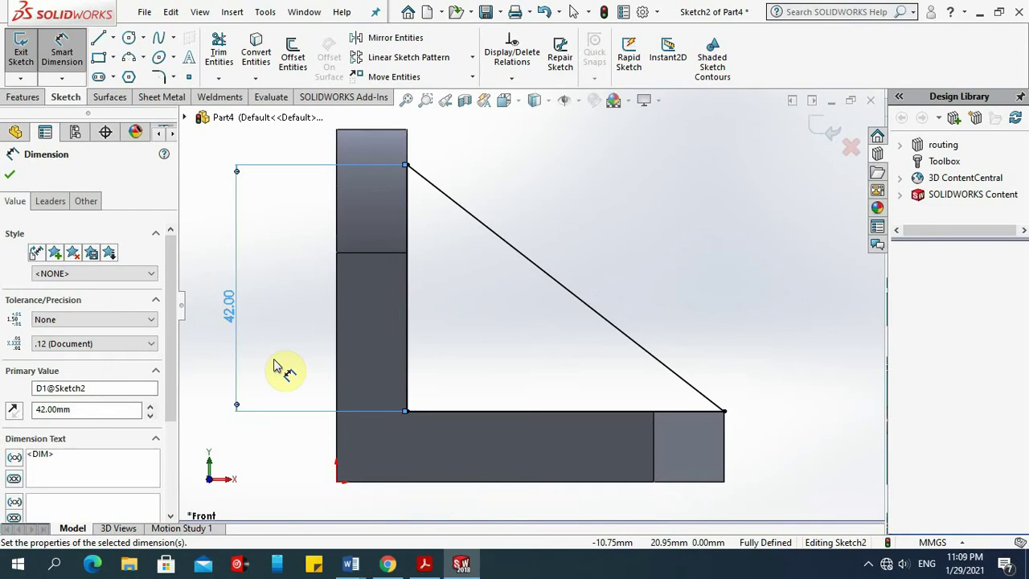
Check asmint 1.pdf in Acrobat Reader, return to SOLIDWORKS and power trim the triangle's vertical and horizontal sides, keeping only the sloped line.
{"action": "left_click", "coordinate": [424, 562]}
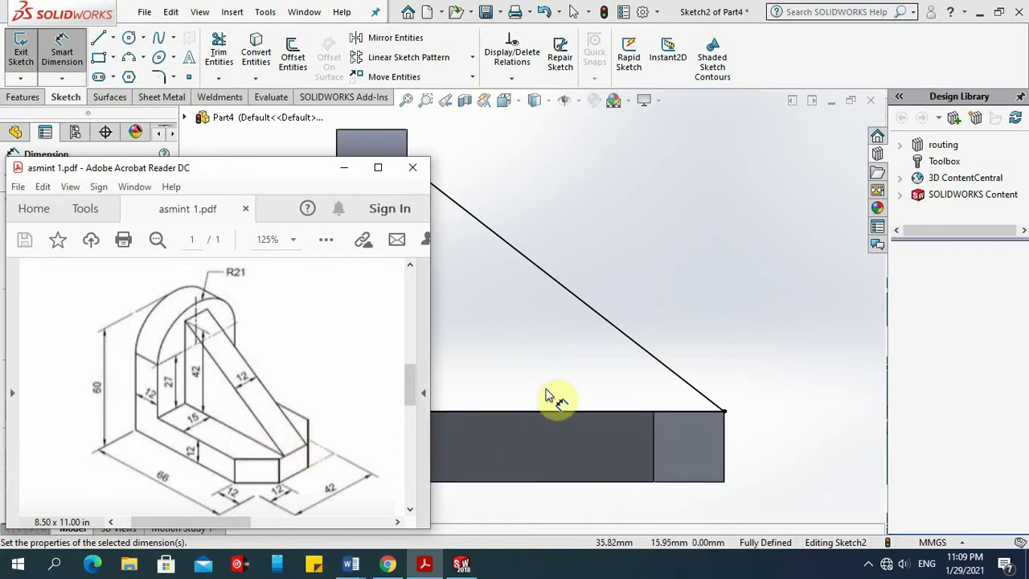
{"action": "left_click", "coordinate": [345, 168]}
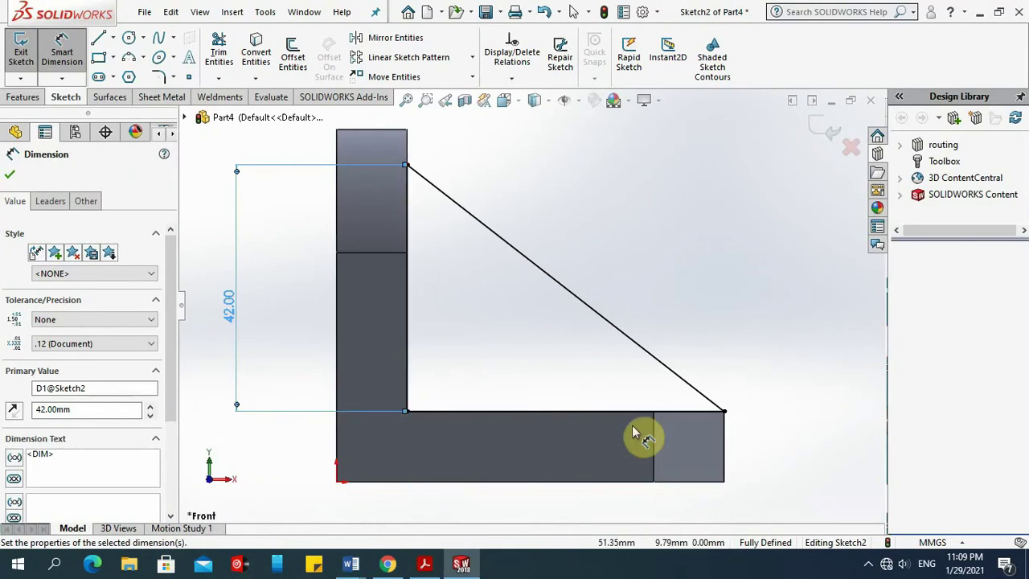
{"action": "left_click", "coordinate": [218, 53]}
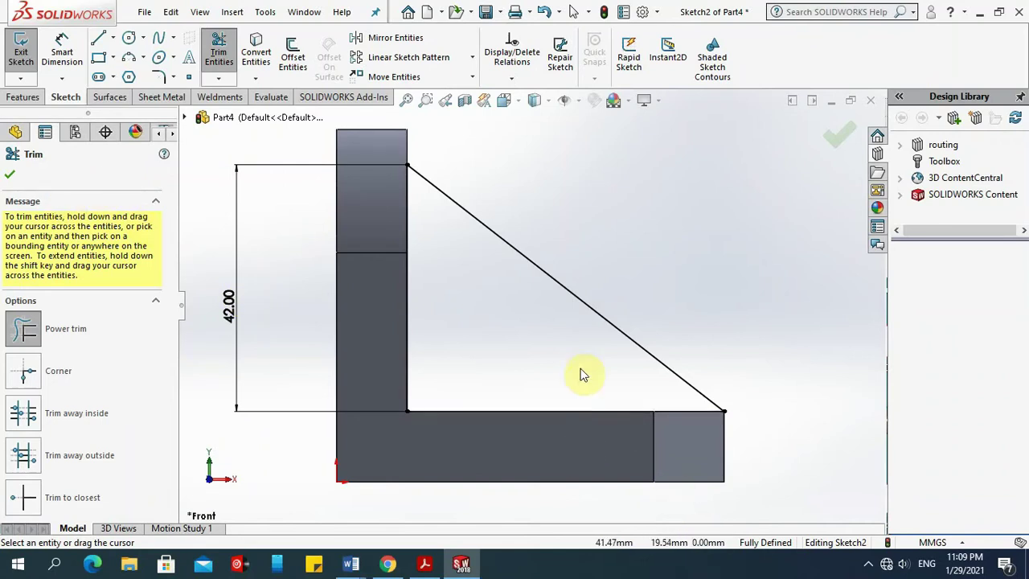
{"action": "left_click_drag", "start_coordinate": [356, 329], "coordinate": [484, 340]}
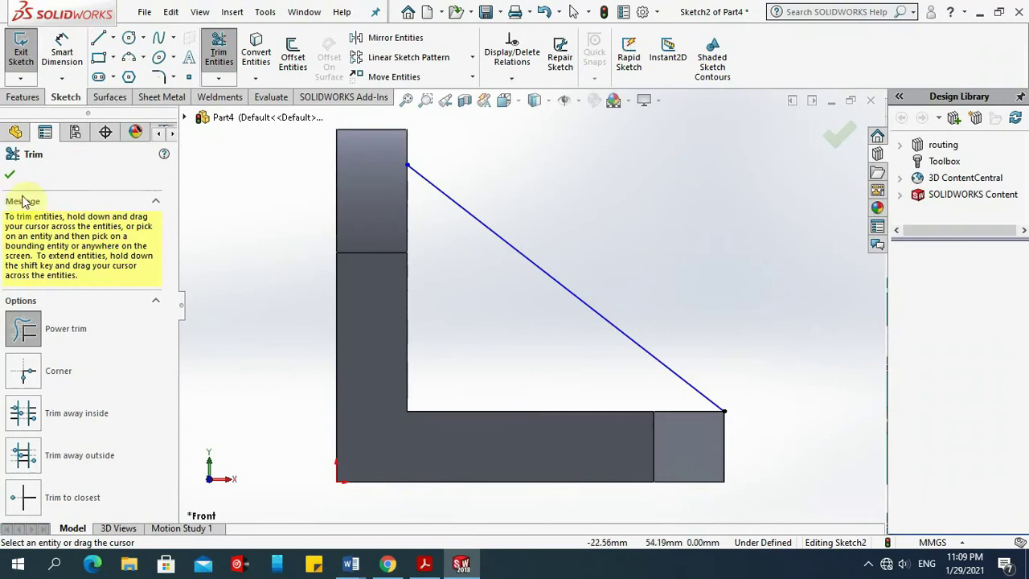
{"action": "left_click", "coordinate": [10, 175]}
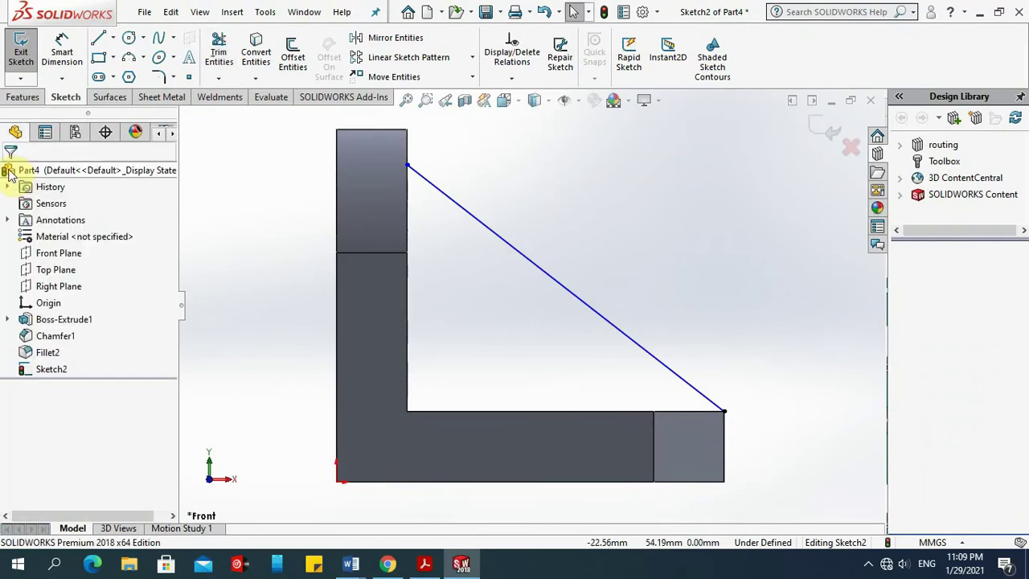
Start a Rib feature from the sloped sketch line and flip its material side toward the inner corner of the L-body.
{"action": "left_click", "coordinate": [14, 101]}
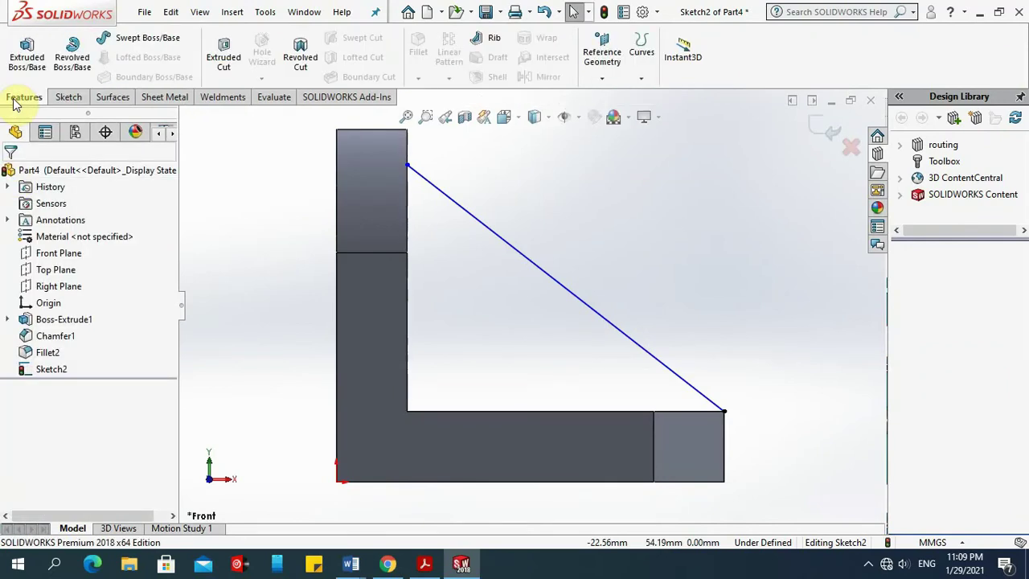
{"action": "left_click", "coordinate": [494, 42]}
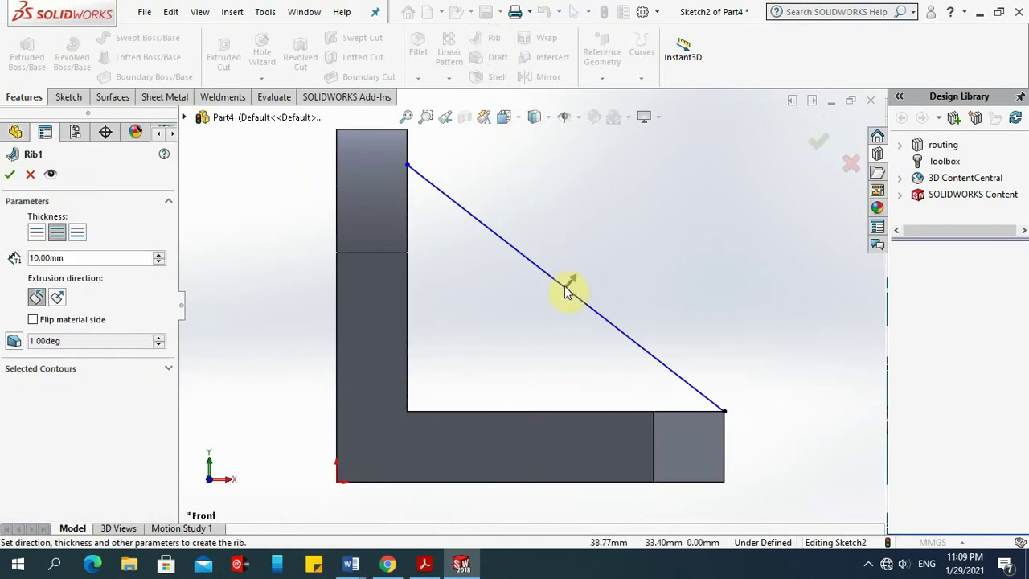
{"action": "left_click", "coordinate": [32, 320]}
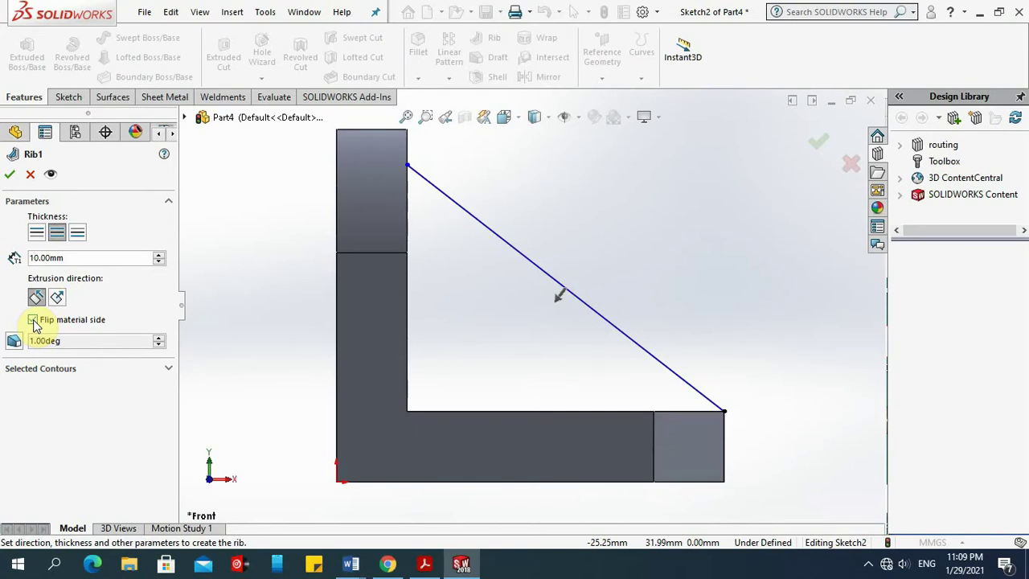
{"action": "left_click", "coordinate": [33, 320]}
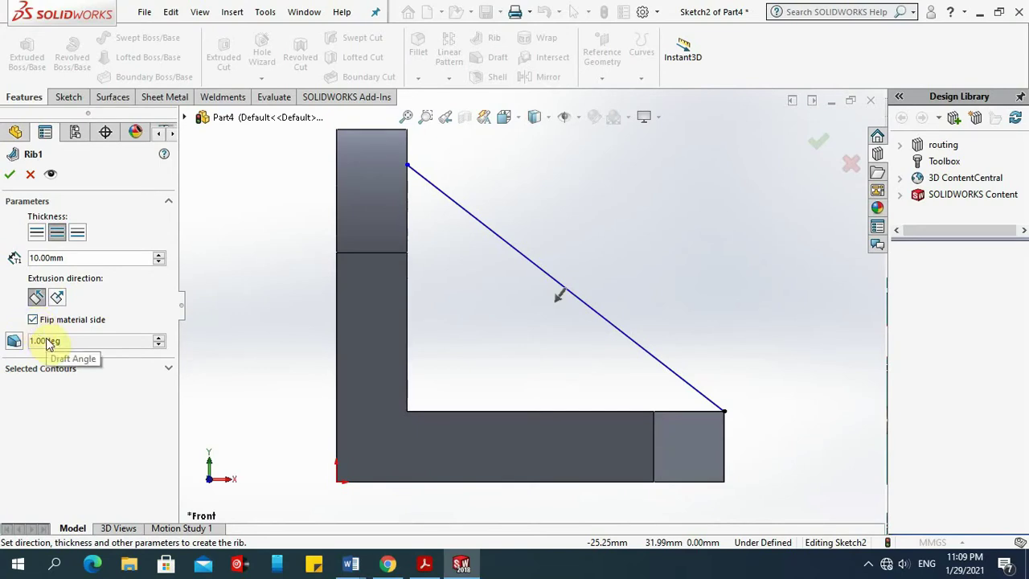
Set the rib thickness to 21 mm.
{"action": "left_click", "coordinate": [93, 258]}
{"action": "left_click", "coordinate": [87, 257]}
{"action": "left_click_drag", "start_coordinate": [85, 257], "coordinate": [30, 257]}
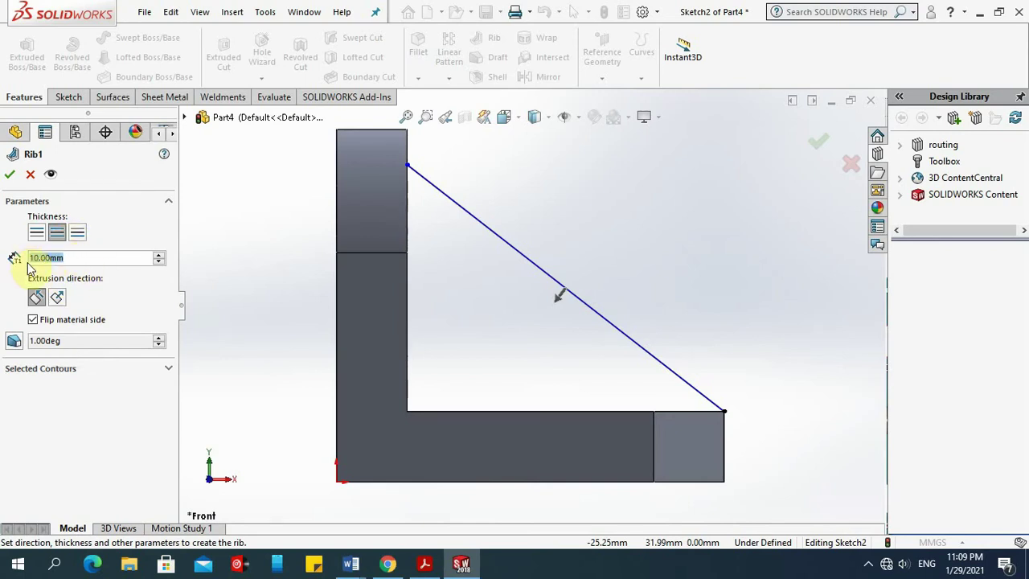
{"action": "type", "text": "21"}
{"action": "key", "text": "Return"}
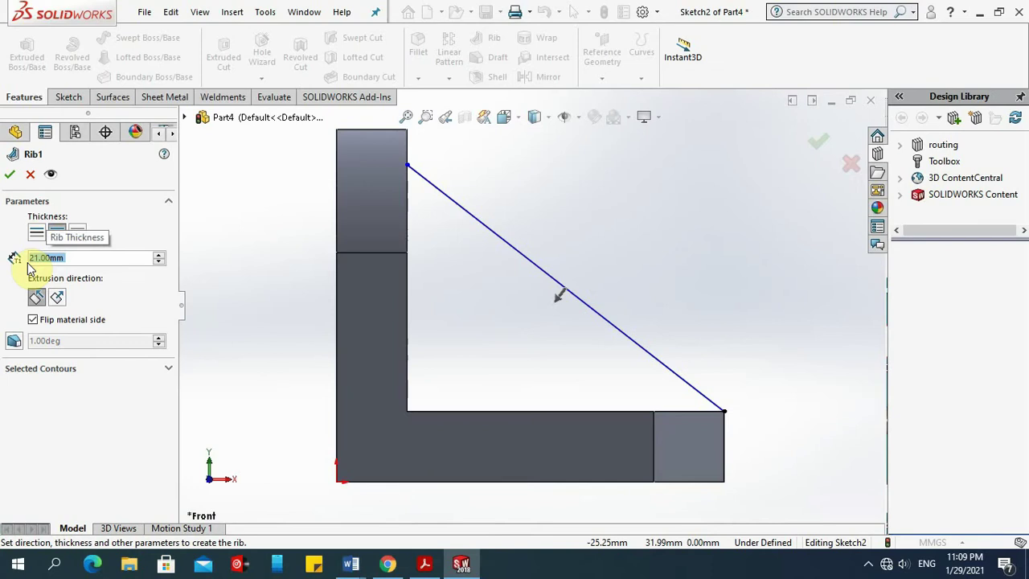
Set the rib thickness to 12 mm and create the rib between the upright and the base.
{"action": "middle_click_drag", "start_coordinate": [768, 406], "coordinate": [689, 466]}
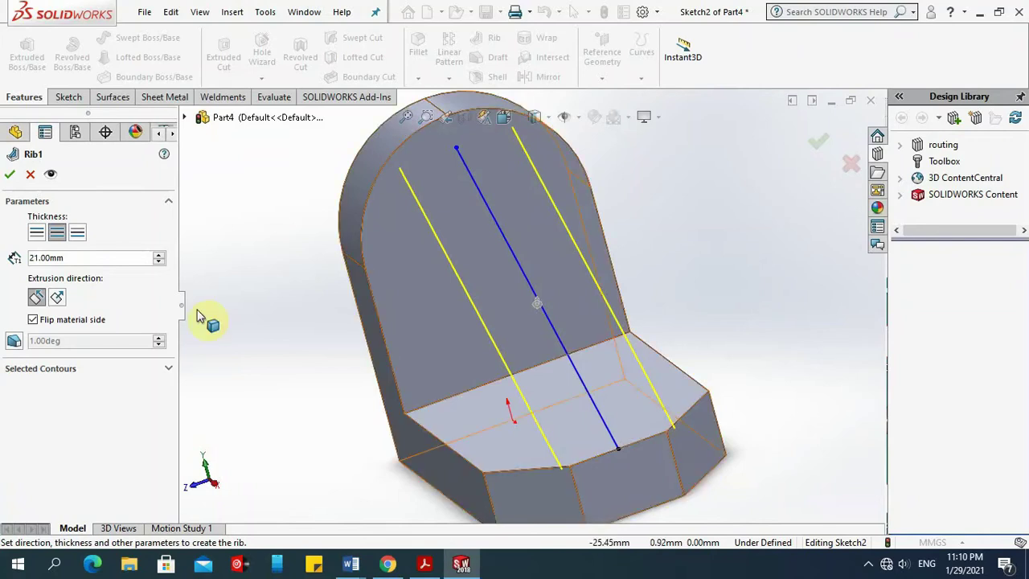
{"action": "left_click_drag", "start_coordinate": [74, 257], "coordinate": [16, 258]}
{"action": "type", "text": "12"}
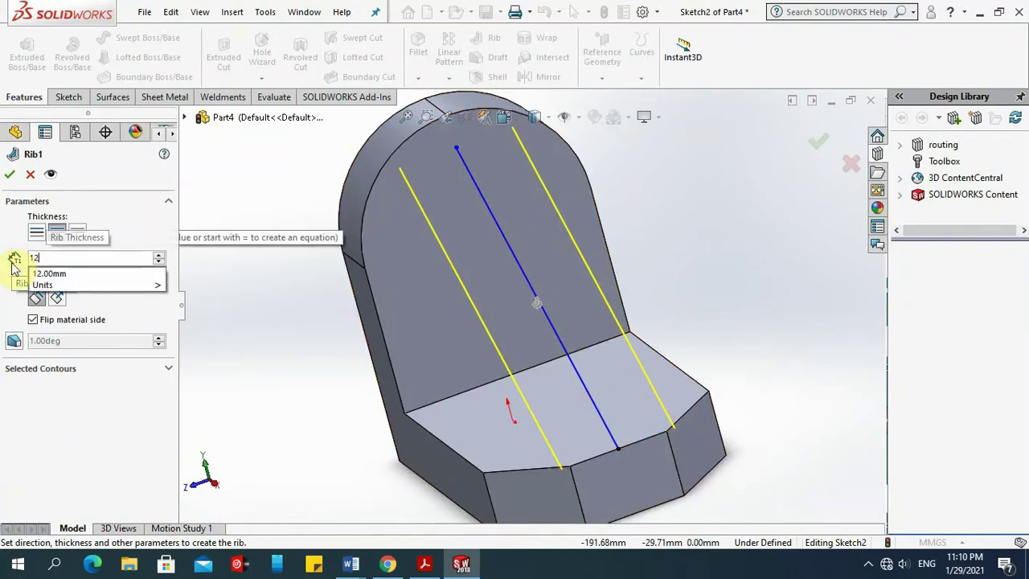
{"action": "key", "text": "Return"}
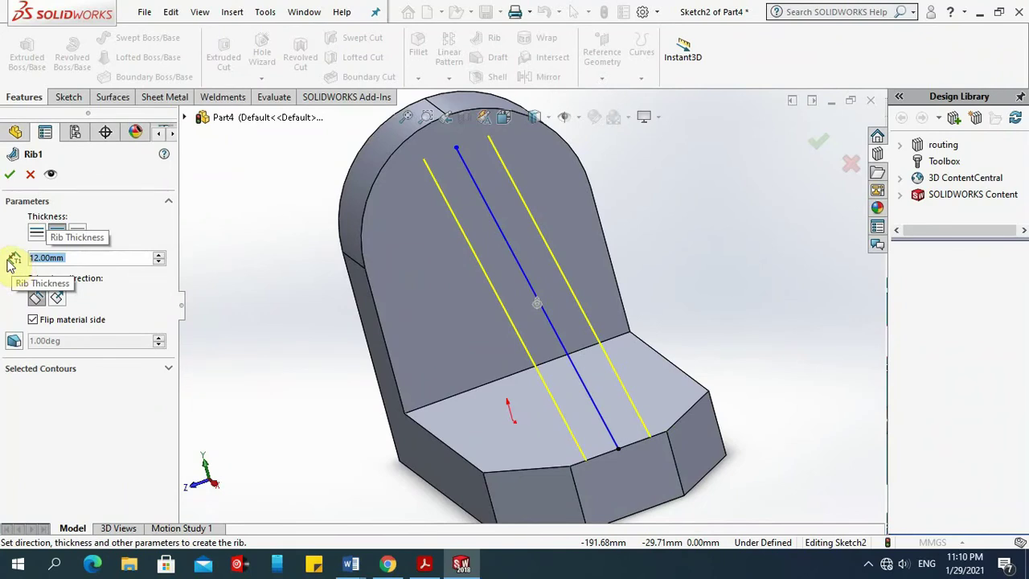
{"action": "left_click", "coordinate": [12, 175]}
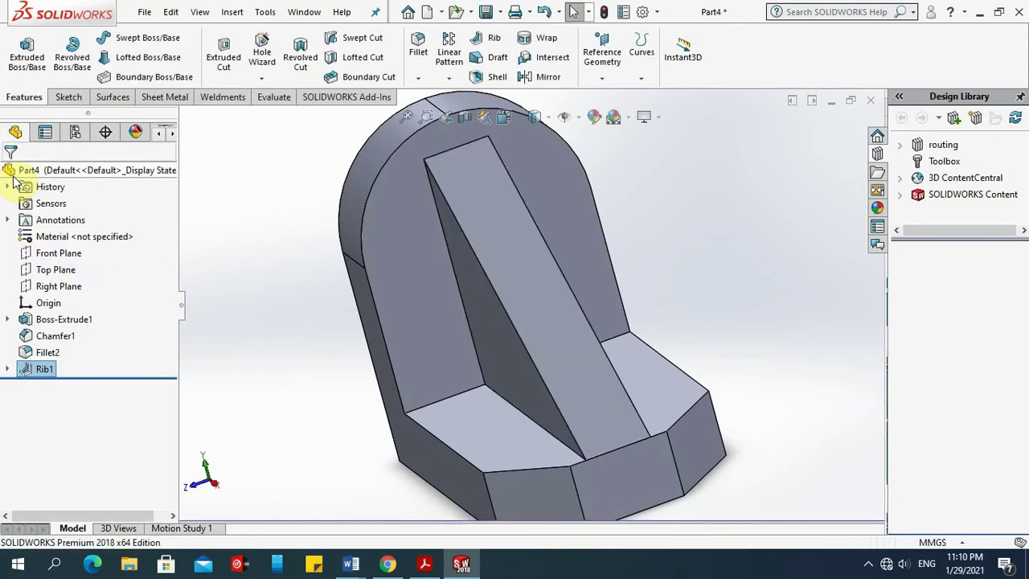
Inspect the finished ribbed bracket in isometric, front and several rotated views.
{"action": "middle_click_drag", "start_coordinate": [528, 402], "coordinate": [626, 312]}
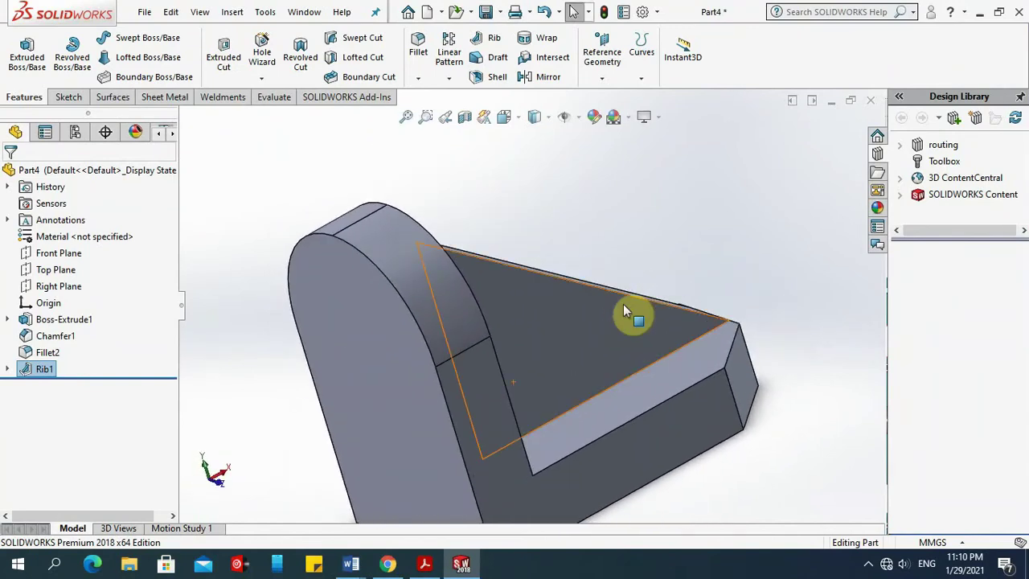
{"action": "key", "text": "ctrl+7"}
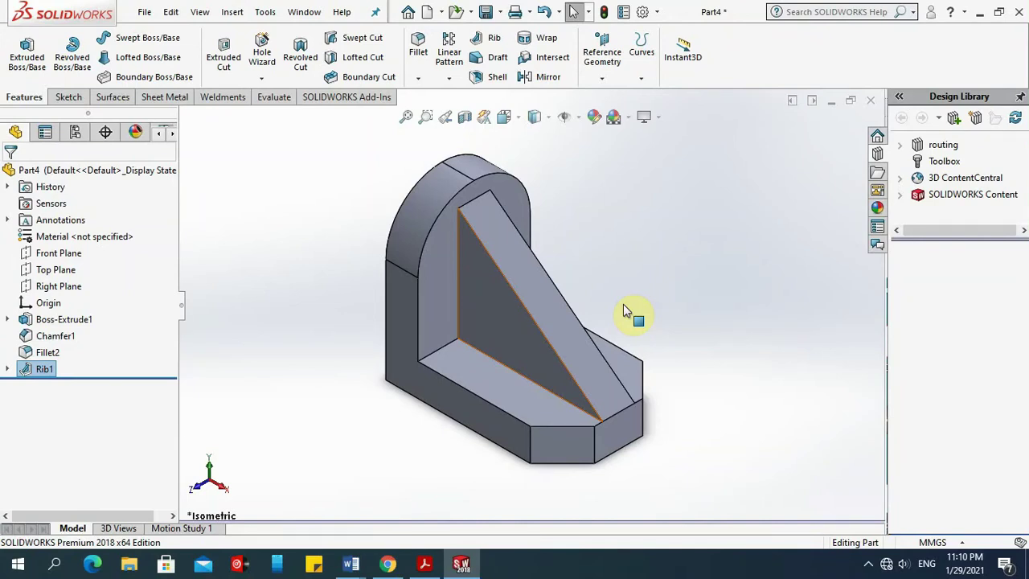
{"action": "key", "text": "ctrl+1"}
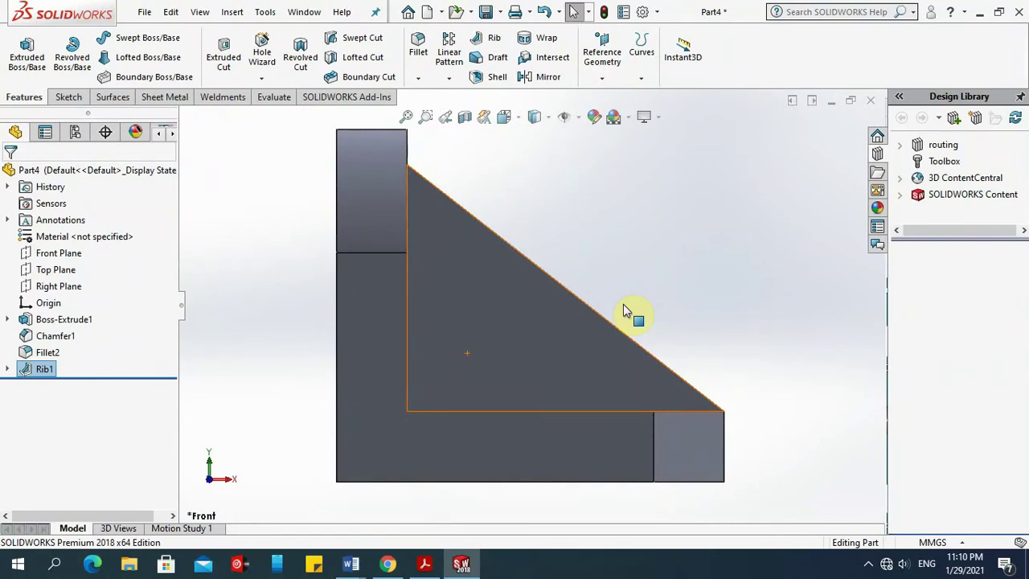
{"action": "key", "text": "ctrl+7"}
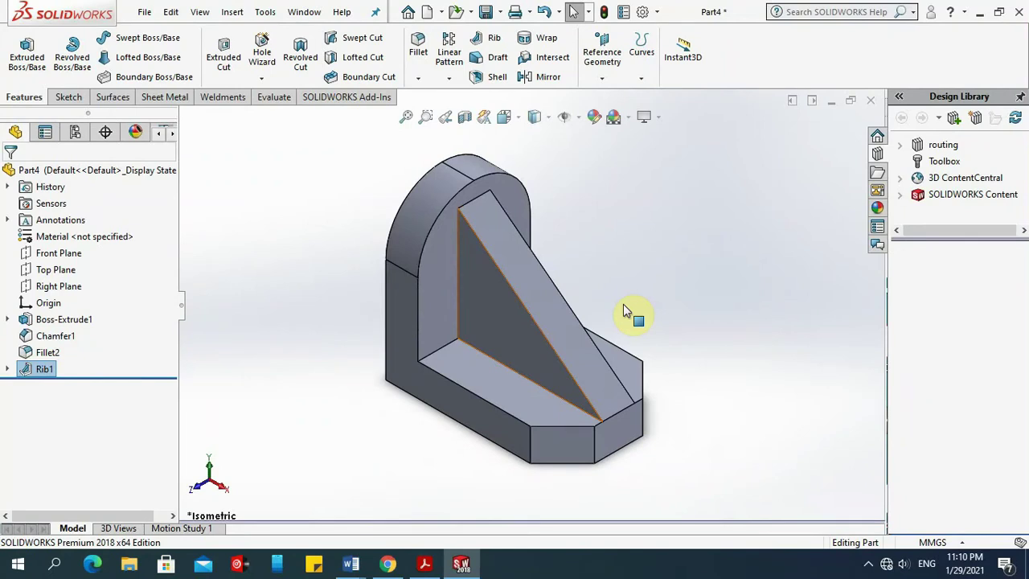
{"action": "key", "text": "Left"}
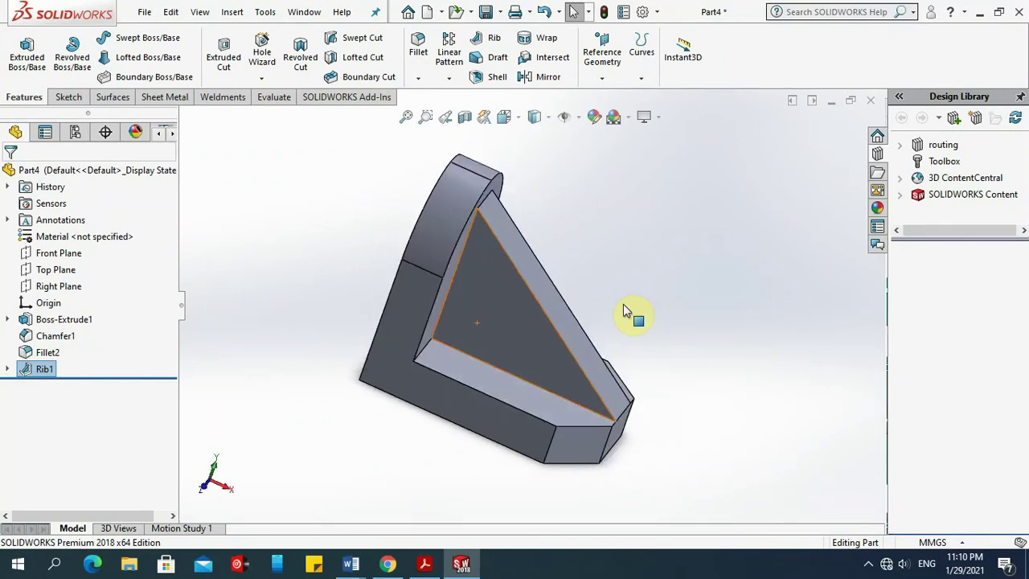
{"action": "key", "text": "Right"}
{"action": "key", "text": "Left"}
{"action": "key", "text": "Left"}
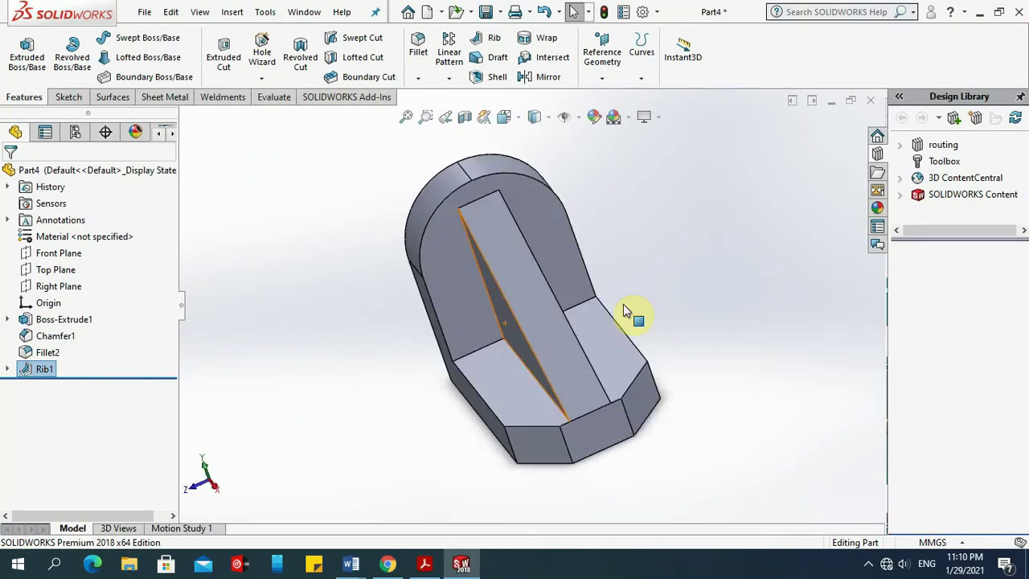
{"action": "key", "text": "Right"}
{"action": "key", "text": "Left"}
{"action": "key", "text": "Left"}
{"action": "key", "text": "Left"}
{"action": "key", "text": "Right"}
{"action": "key", "text": "Left"}
{"action": "key", "text": "Left"}
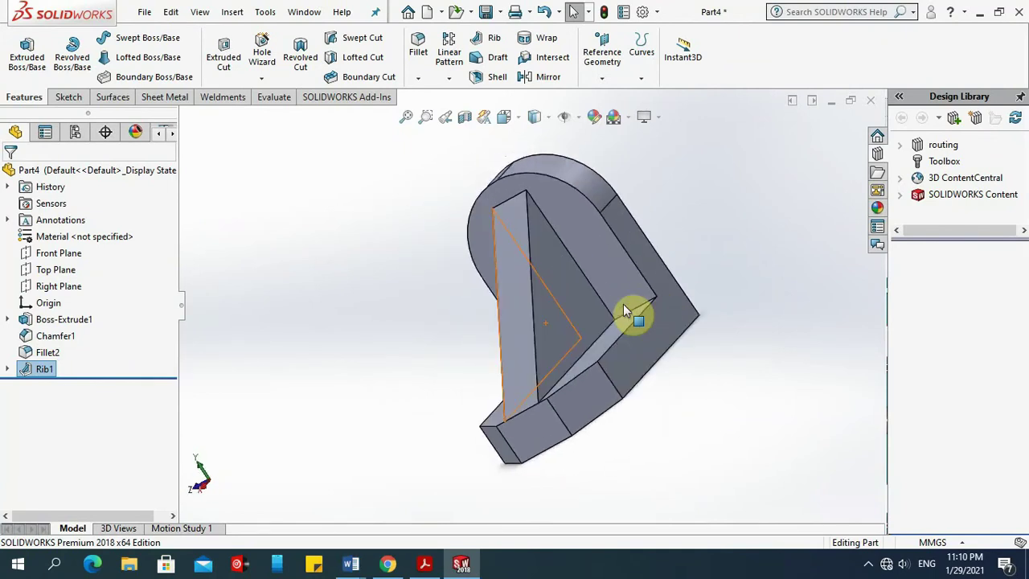
{"action": "key", "text": "Left"}
{"action": "key", "text": "Left"}
{"action": "key", "text": "Down"}
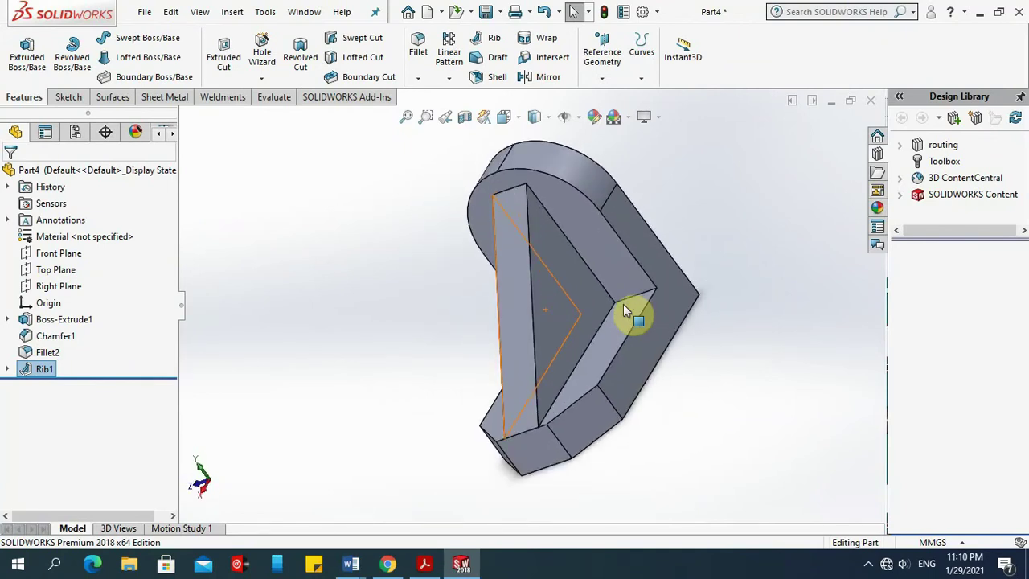
{"action": "key", "text": "z"}
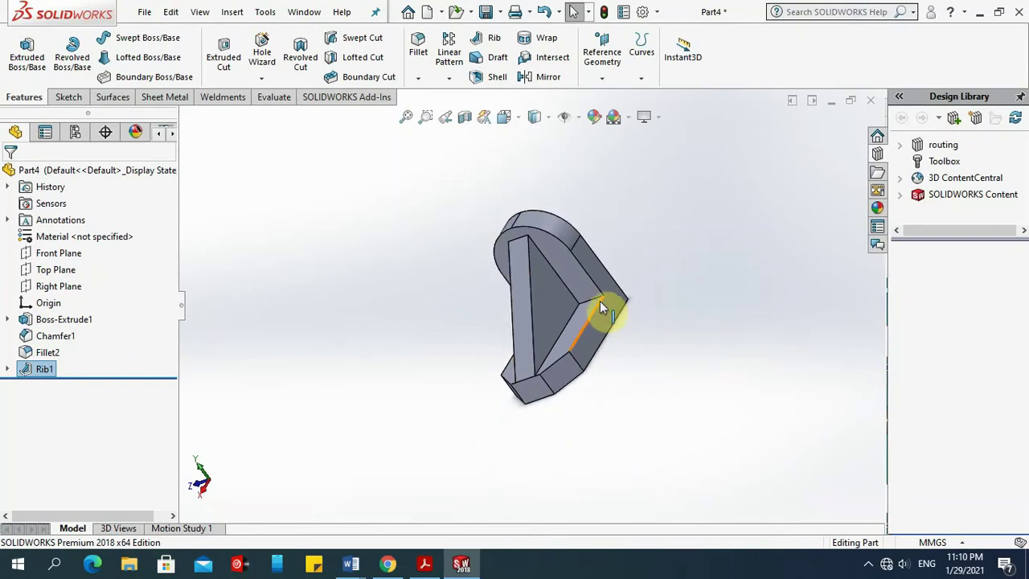
{"action": "middle_click_drag", "start_coordinate": [625, 314], "coordinate": [708, 225]}
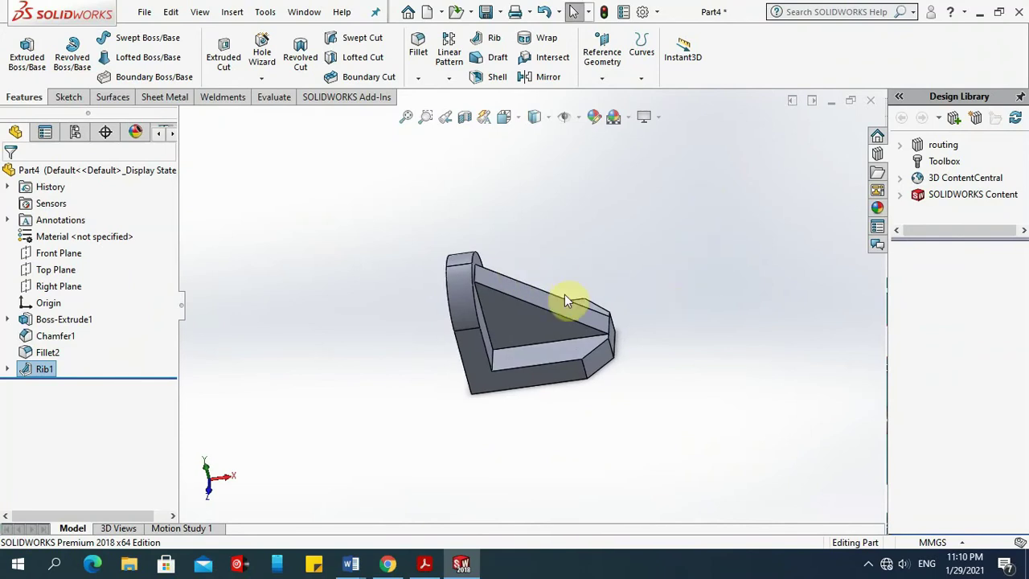
{"action": "middle_click_drag", "start_coordinate": [635, 327], "coordinate": [619, 375]}
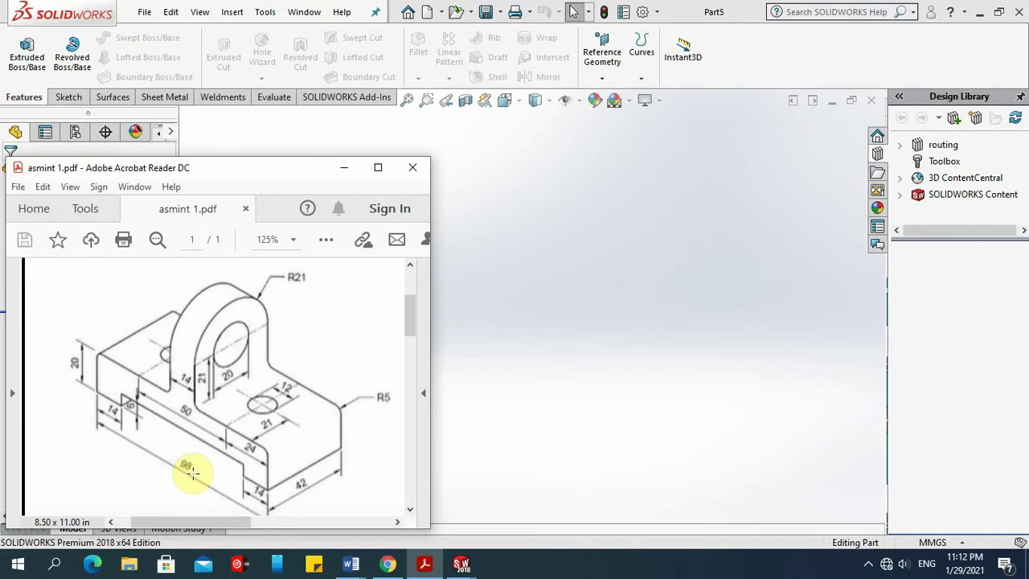
Switch from Acrobat Reader to the new part in SOLIDWORKS and start a sketch on the Front Plane, viewed normal to it.
{"action": "left_click", "coordinate": [543, 316]}
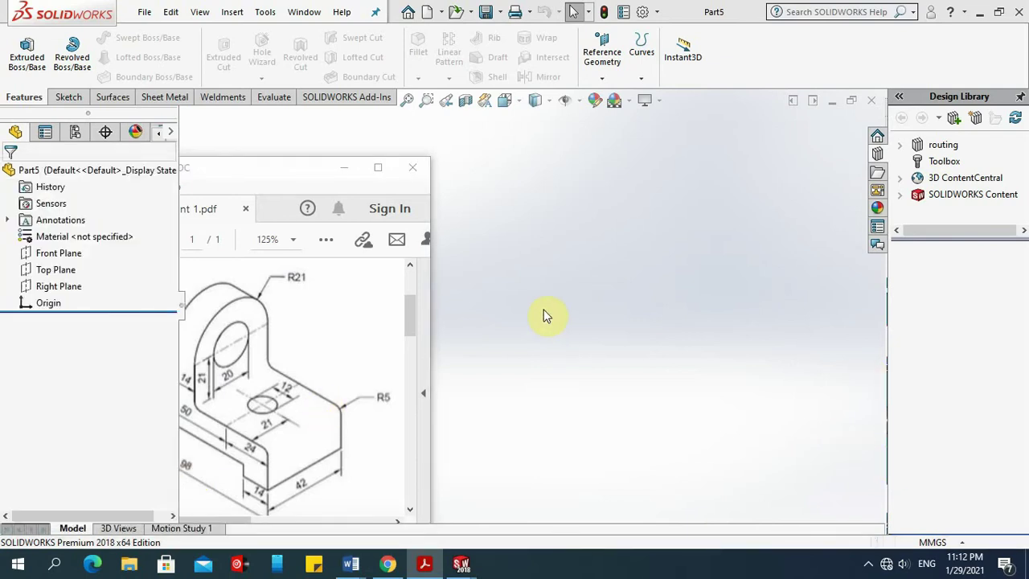
{"action": "left_click", "coordinate": [63, 256]}
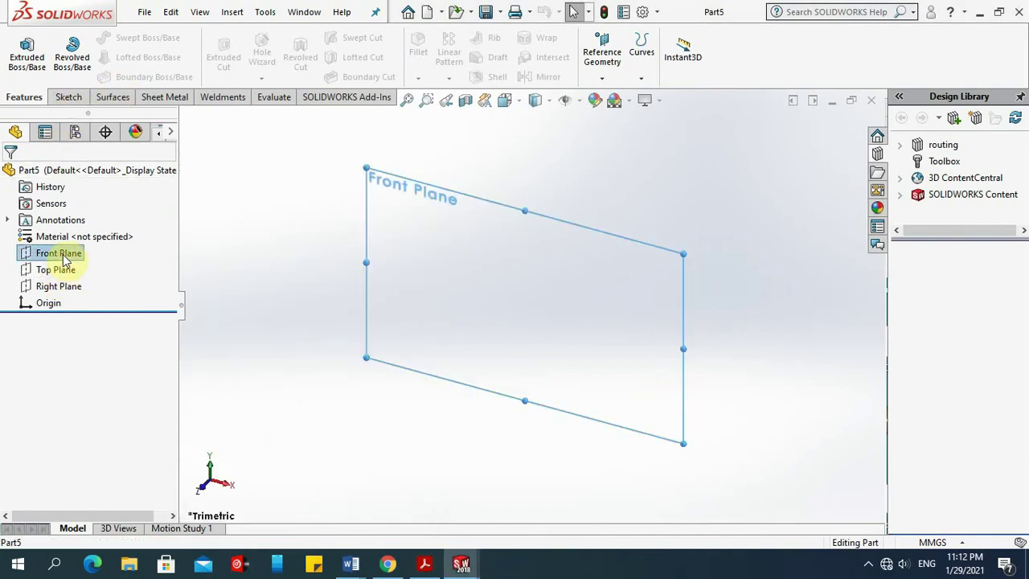
{"action": "left_click", "coordinate": [144, 233]}
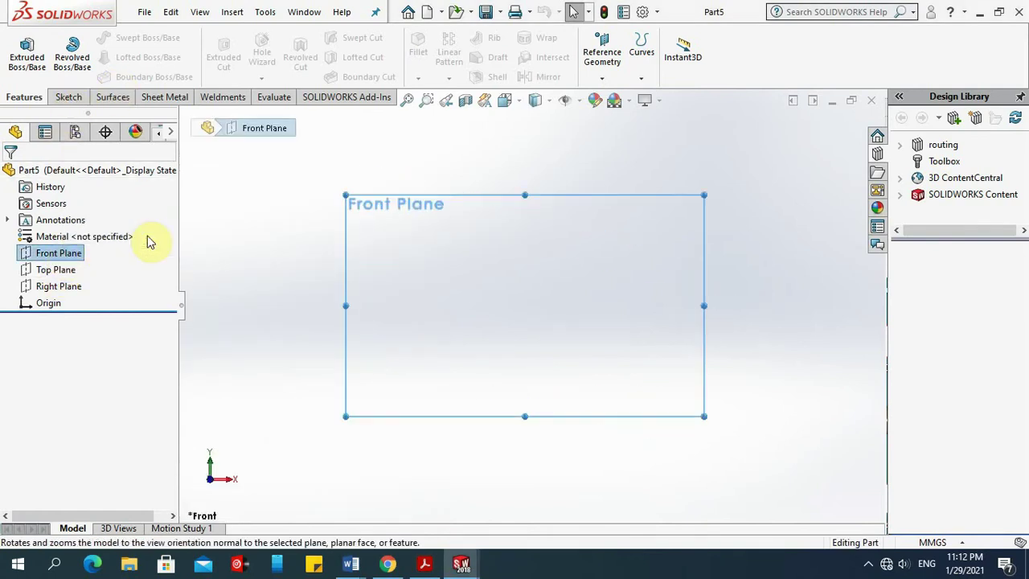
{"action": "left_click", "coordinate": [69, 98]}
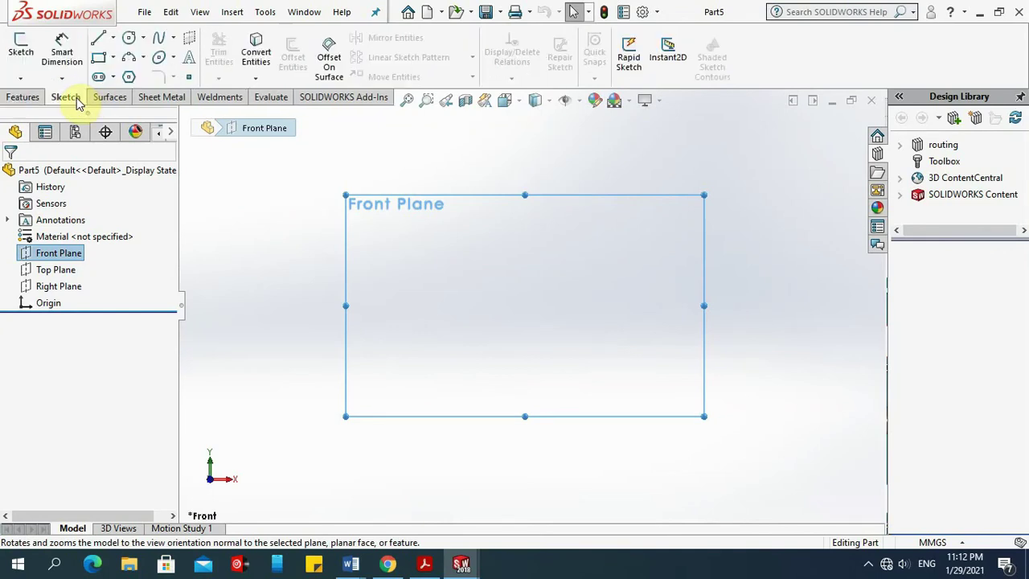
{"action": "left_click", "coordinate": [22, 97]}
{"action": "left_click", "coordinate": [29, 58]}
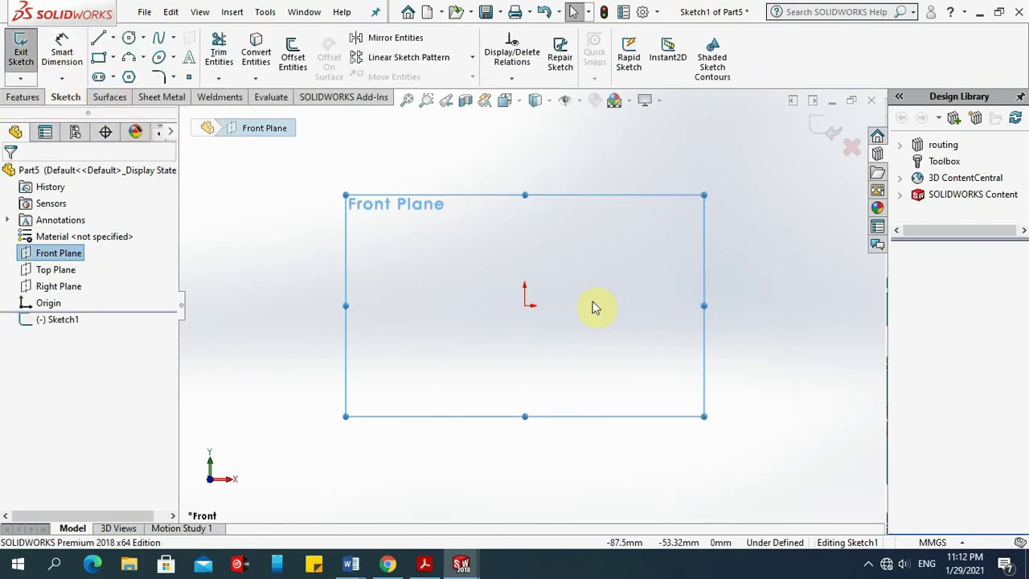
Sketch a center rectangle about 169 mm wide and 37 mm high, centered on the origin.
{"action": "left_click", "coordinate": [99, 62]}
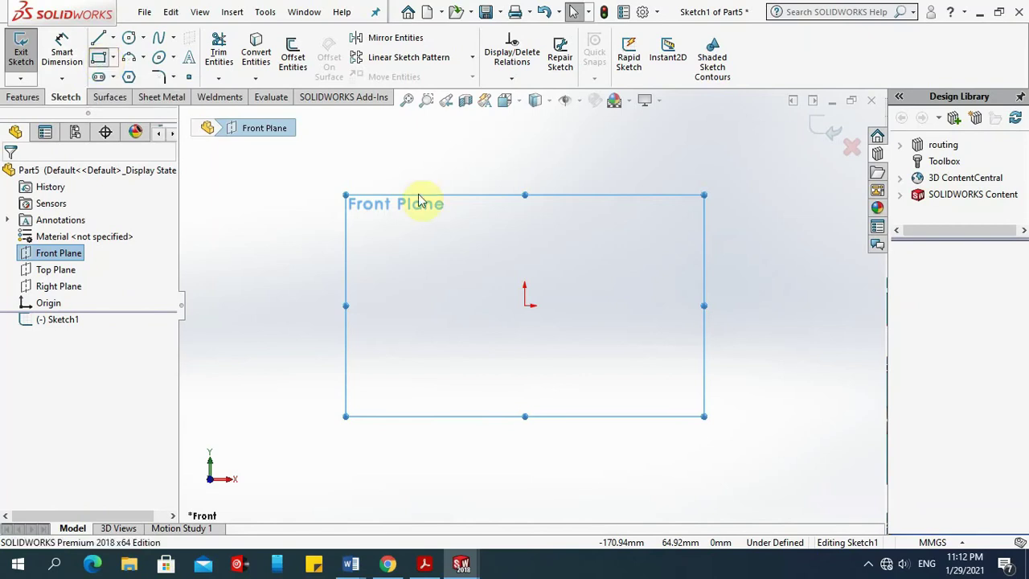
{"action": "left_click", "coordinate": [113, 58]}
{"action": "left_click", "coordinate": [120, 97]}
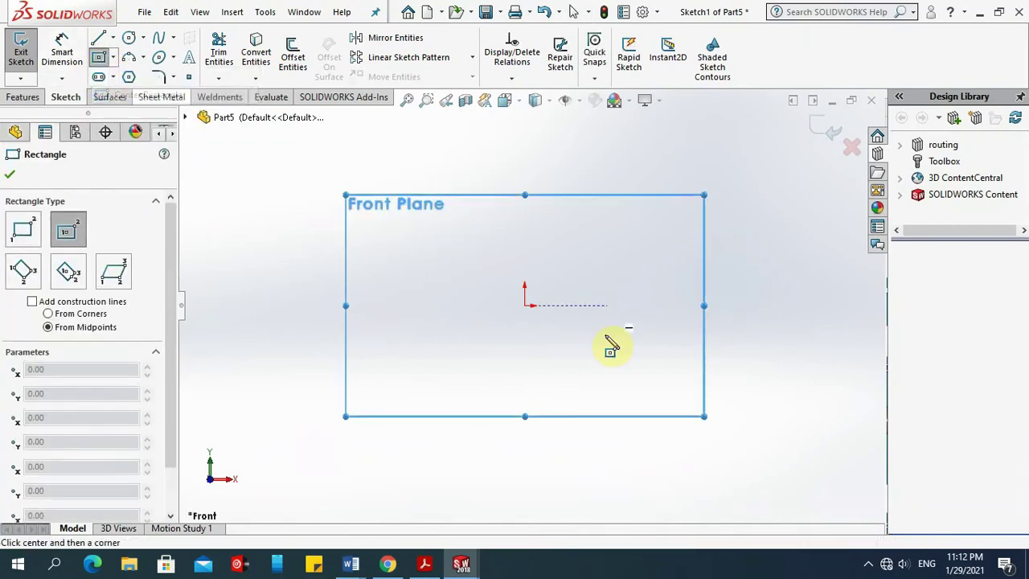
{"action": "left_click", "coordinate": [524, 305]}
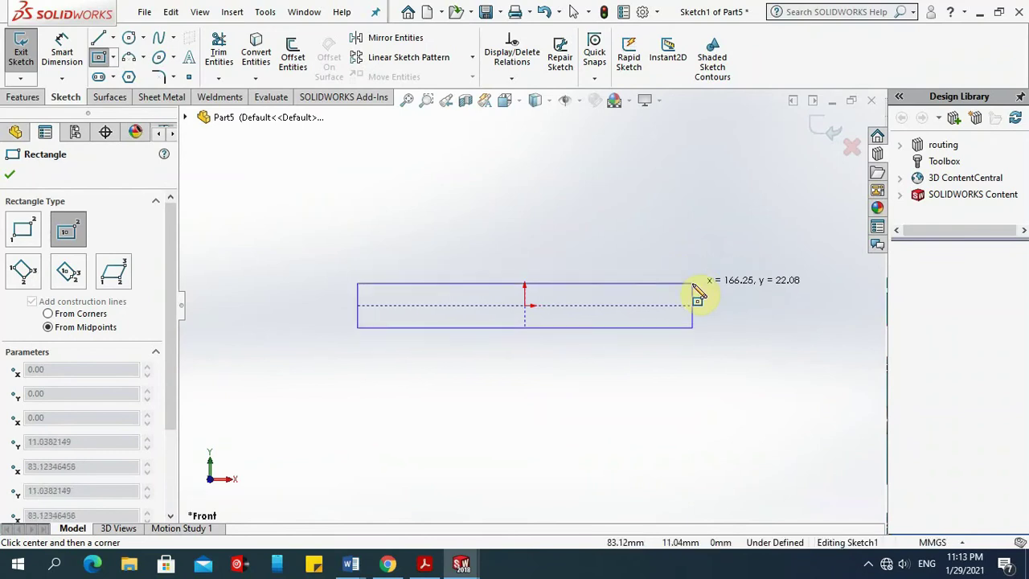
{"action": "left_click", "coordinate": [694, 267]}
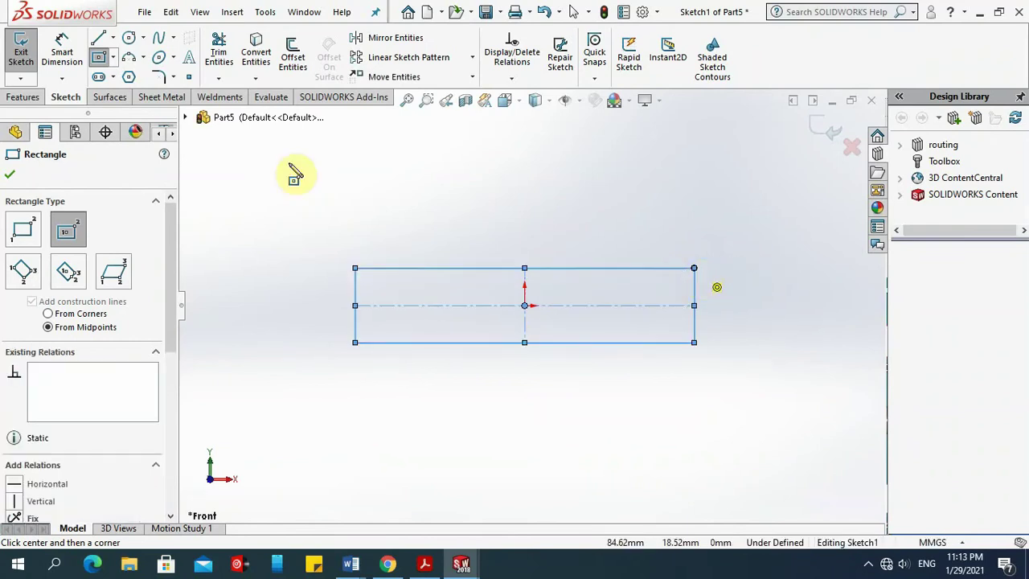
Dimension the rectangle's height as 12 mm, checking the asmint 1.pdf drawing in Acrobat Reader before returning to SOLIDWORKS.
{"action": "left_click", "coordinate": [62, 50]}
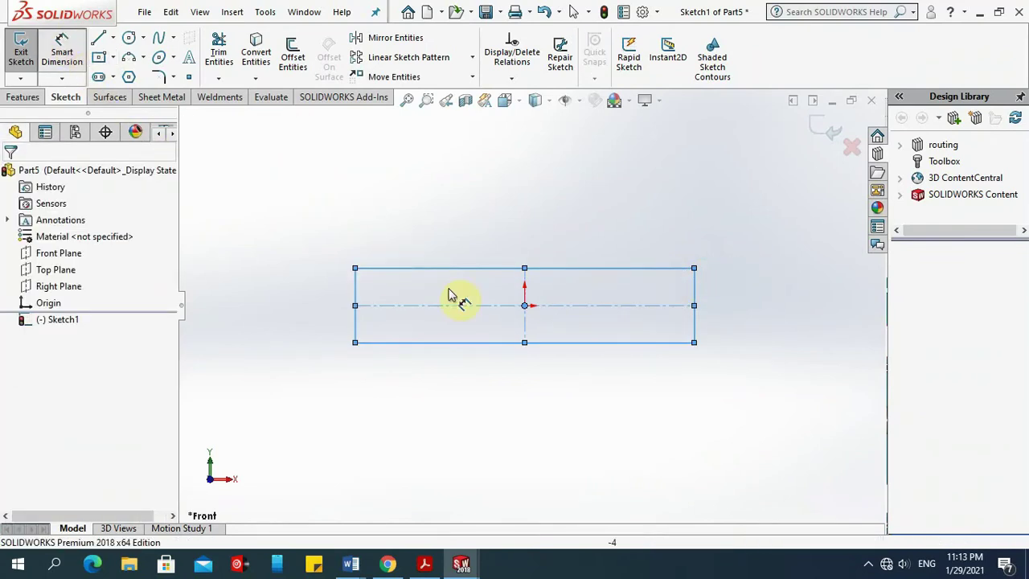
{"action": "left_click", "coordinate": [353, 291]}
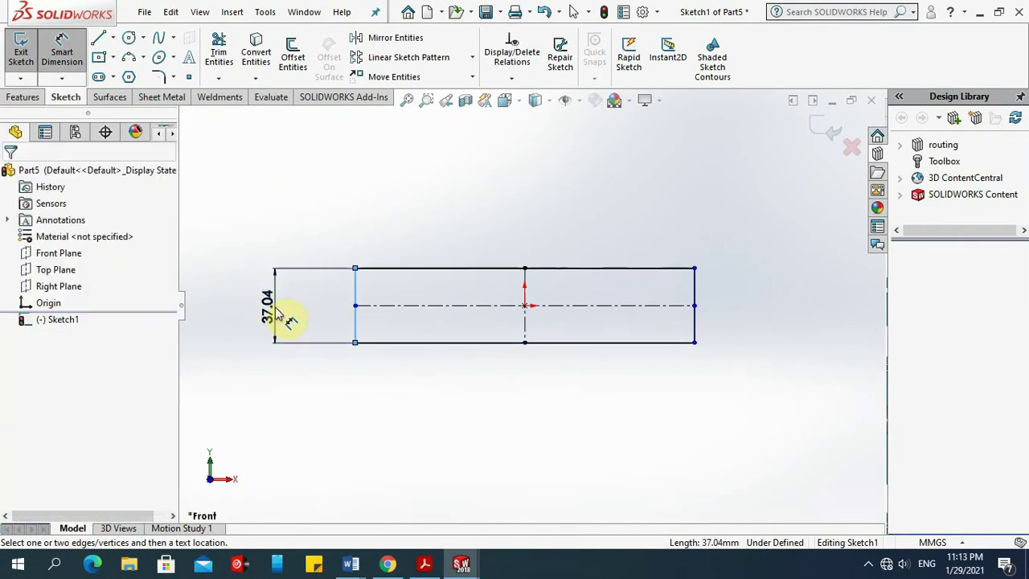
{"action": "left_click", "coordinate": [276, 313]}
{"action": "left_click", "coordinate": [424, 563]}
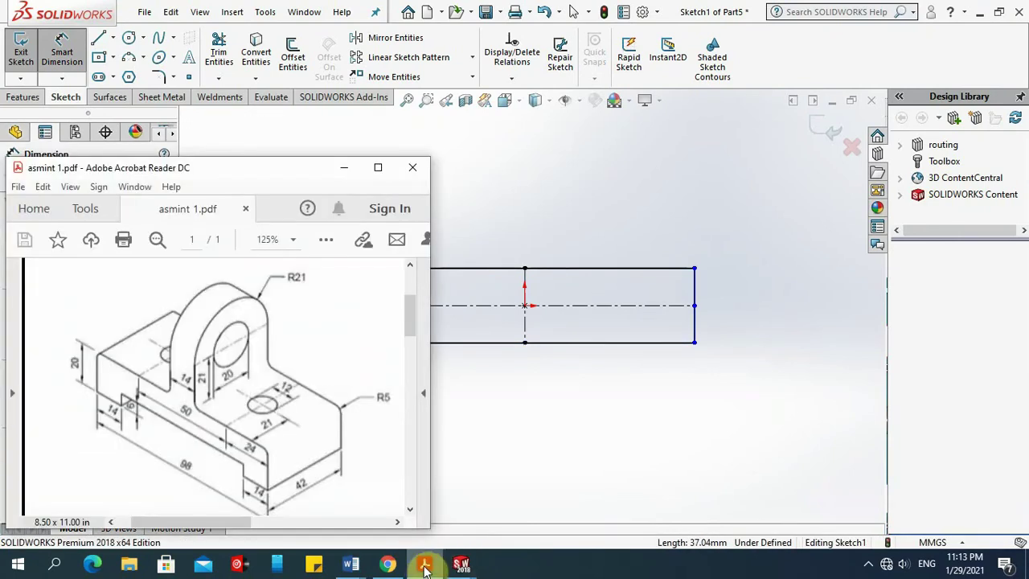
{"action": "left_click", "coordinate": [549, 465]}
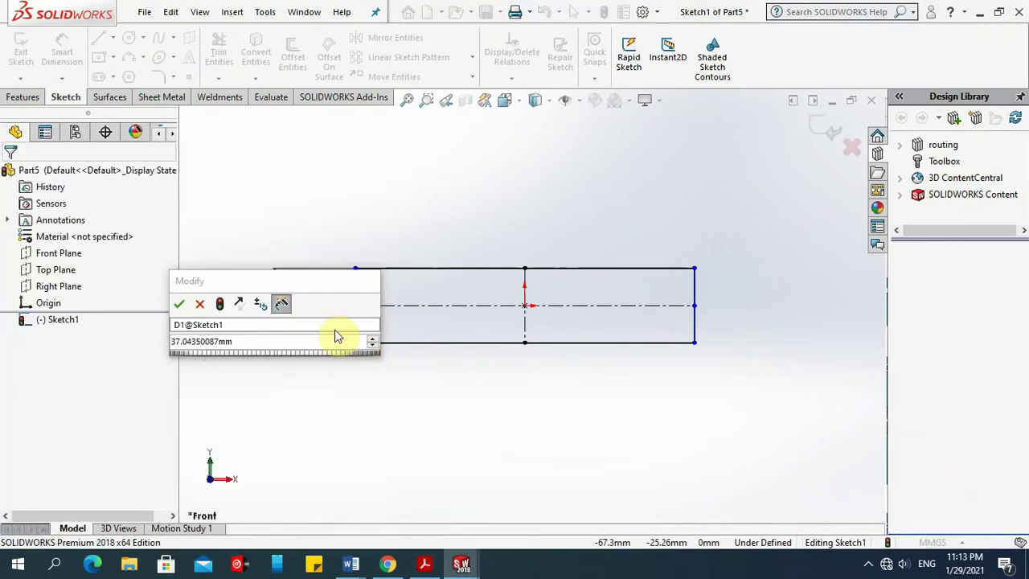
{"action": "double_click", "coordinate": [241, 342]}
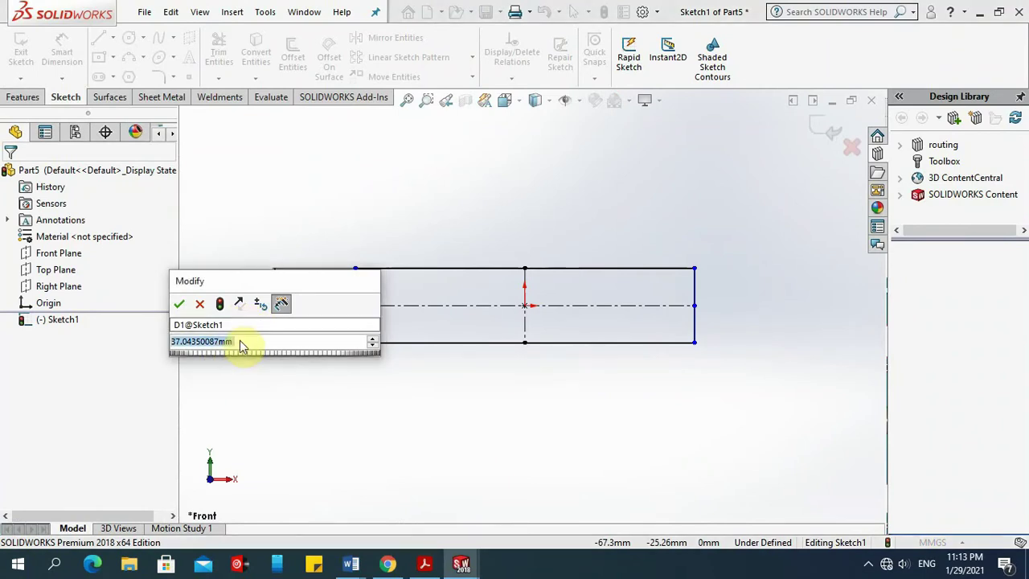
{"action": "type", "text": "12"}
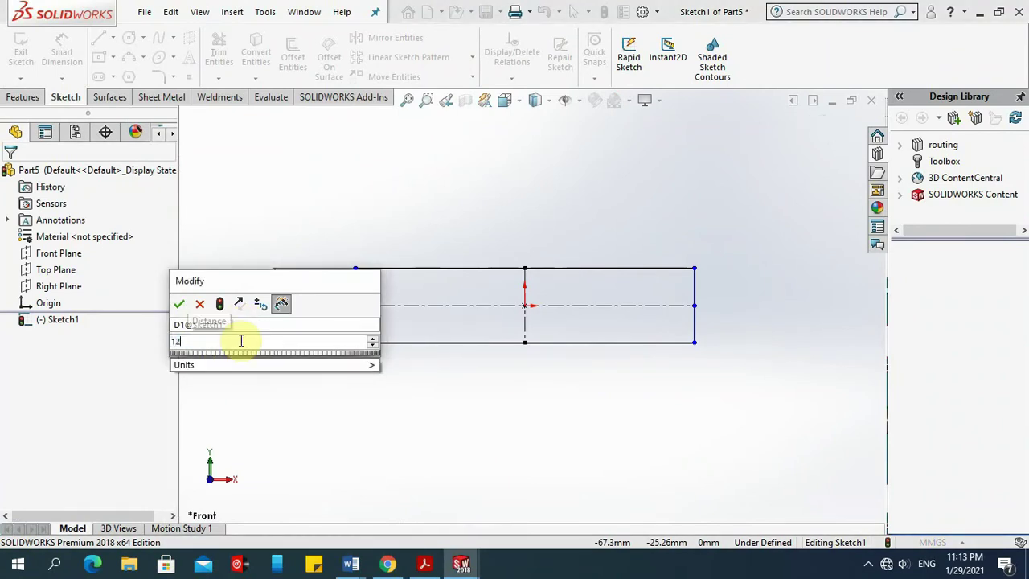
{"action": "left_click", "coordinate": [179, 303]}
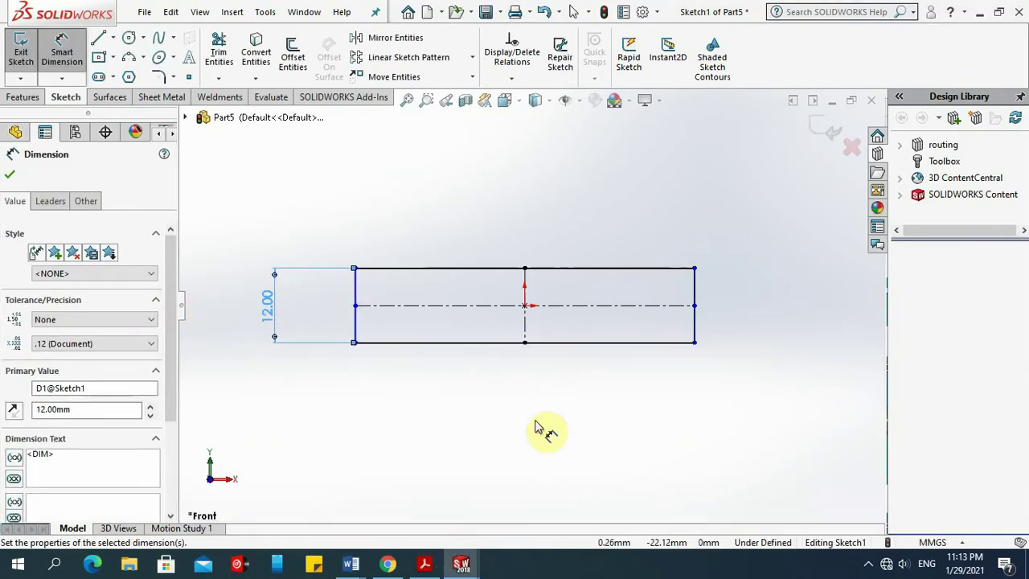
Consult the asmint 1.pdf drawing, return to SOLIDWORKS and dimension the rectangle's width as 98 mm.
{"action": "left_click", "coordinate": [424, 565]}
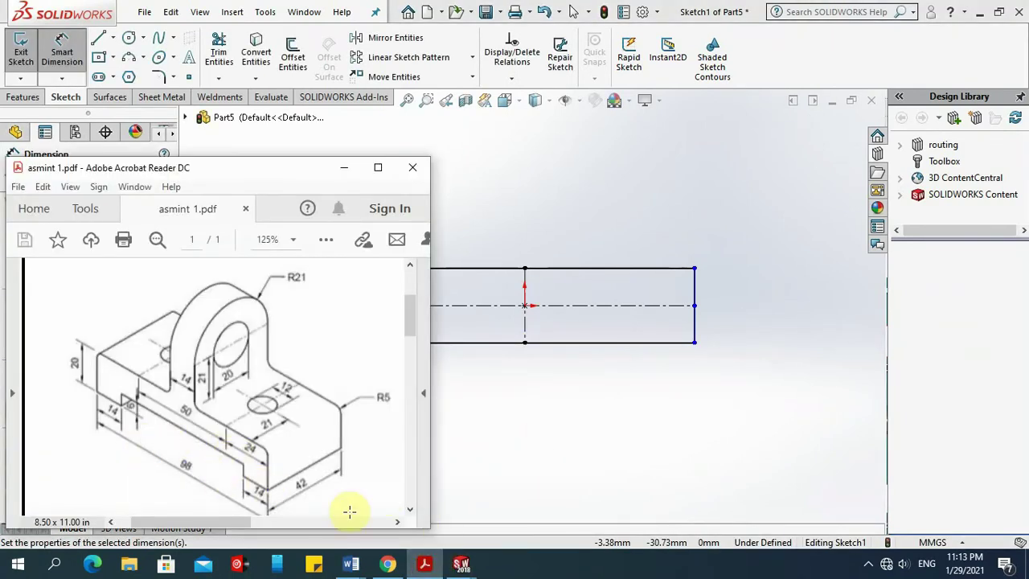
{"action": "left_click", "coordinate": [421, 566]}
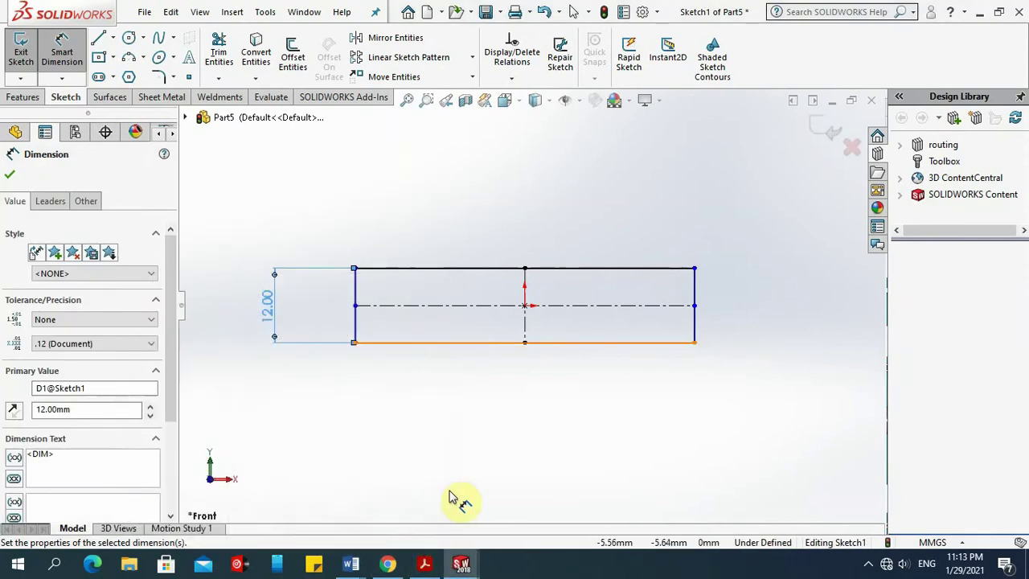
{"action": "left_click", "coordinate": [510, 343]}
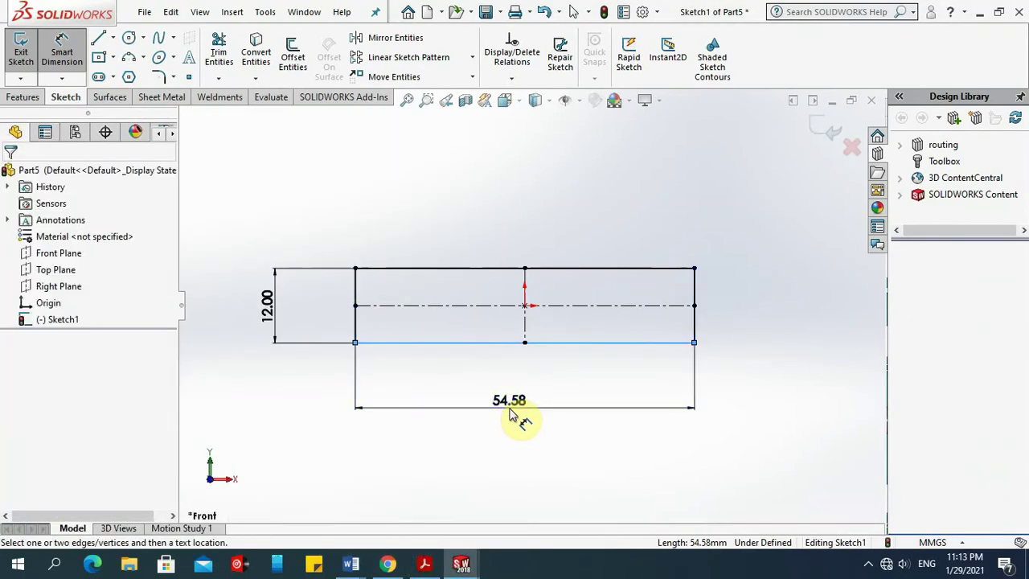
{"action": "left_click", "coordinate": [511, 414]}
{"action": "type", "text": "98"}
{"action": "key", "text": "Return"}
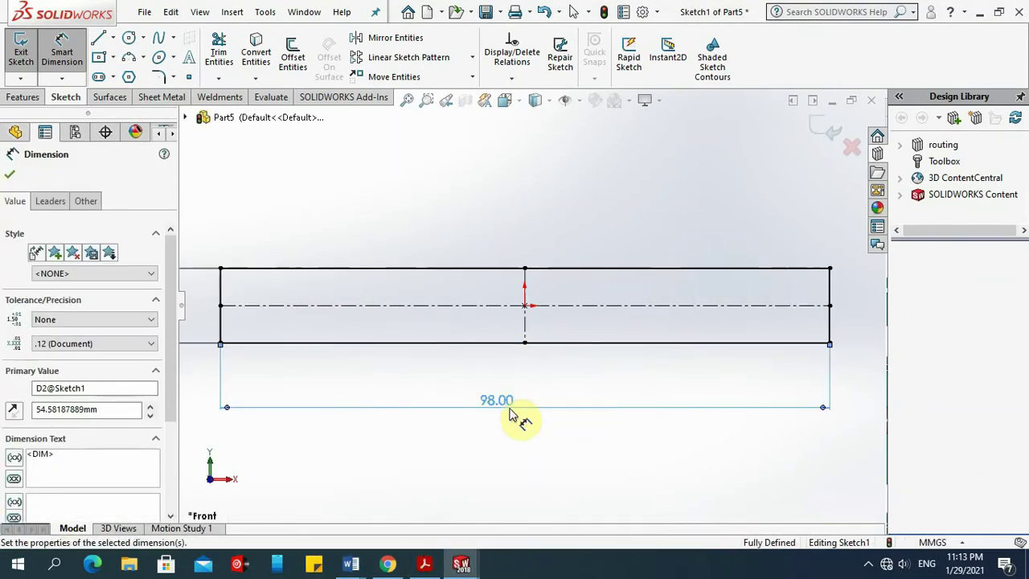
{"action": "key", "text": "f"}
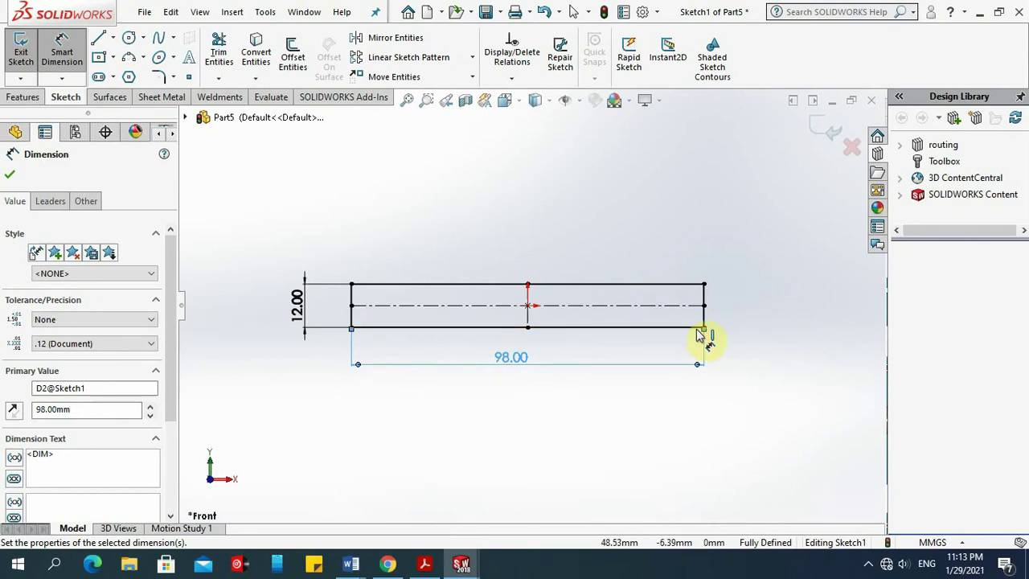
Consult the slot dimensions in the asmint 1.pdf drawing in Acrobat Reader and return to the SOLIDWORKS sketch.
{"action": "left_click", "coordinate": [424, 564]}
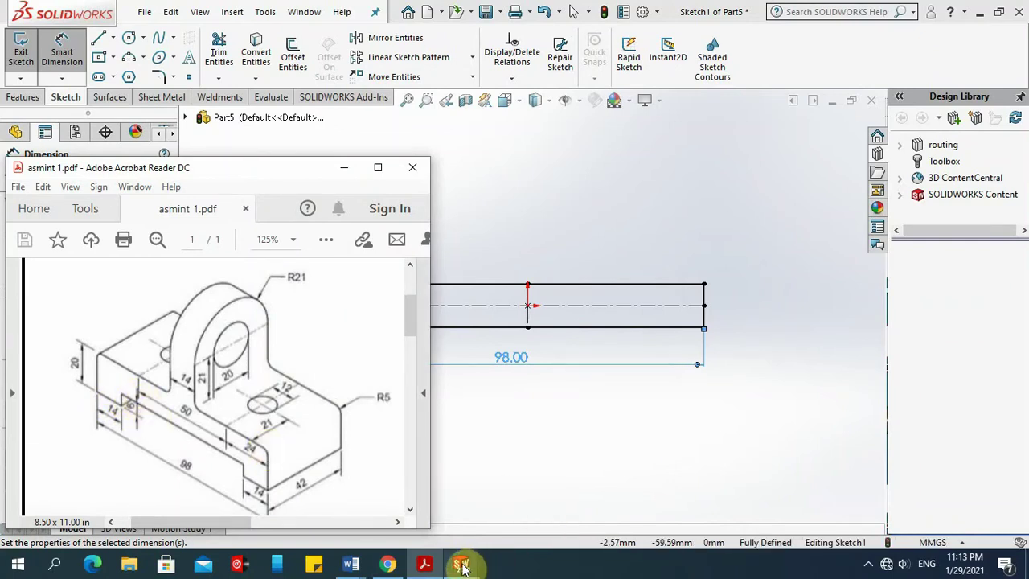
{"action": "mouse_move", "coordinate": [462, 566]}
{"action": "left_click", "coordinate": [682, 487]}
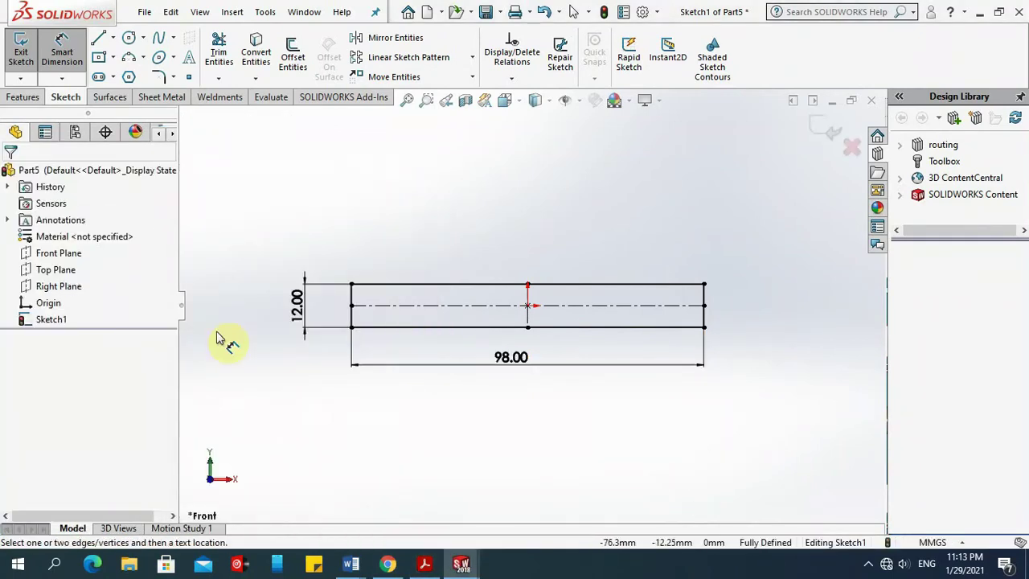
{"action": "left_click", "coordinate": [101, 61]}
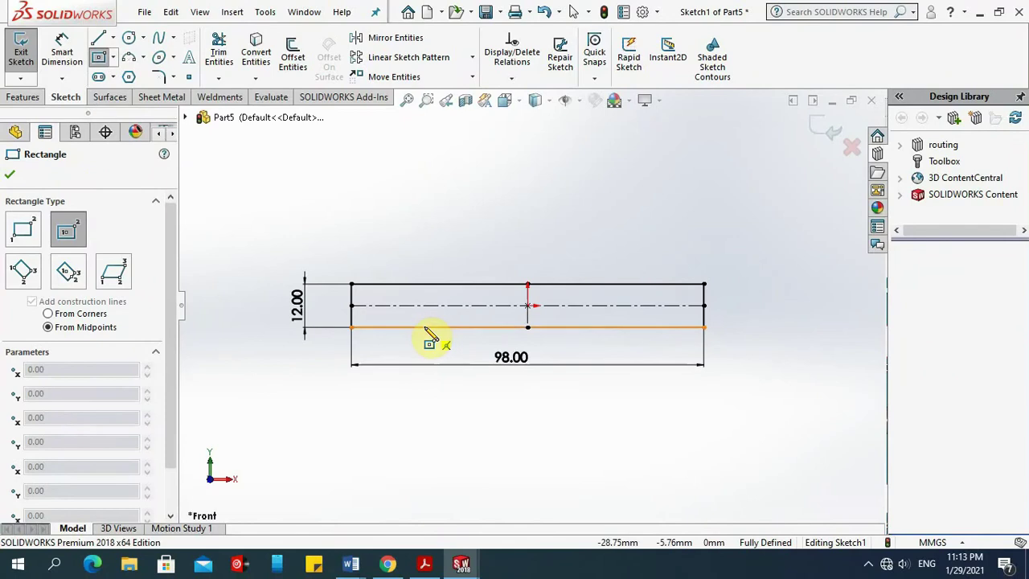
{"action": "left_click", "coordinate": [424, 327]}
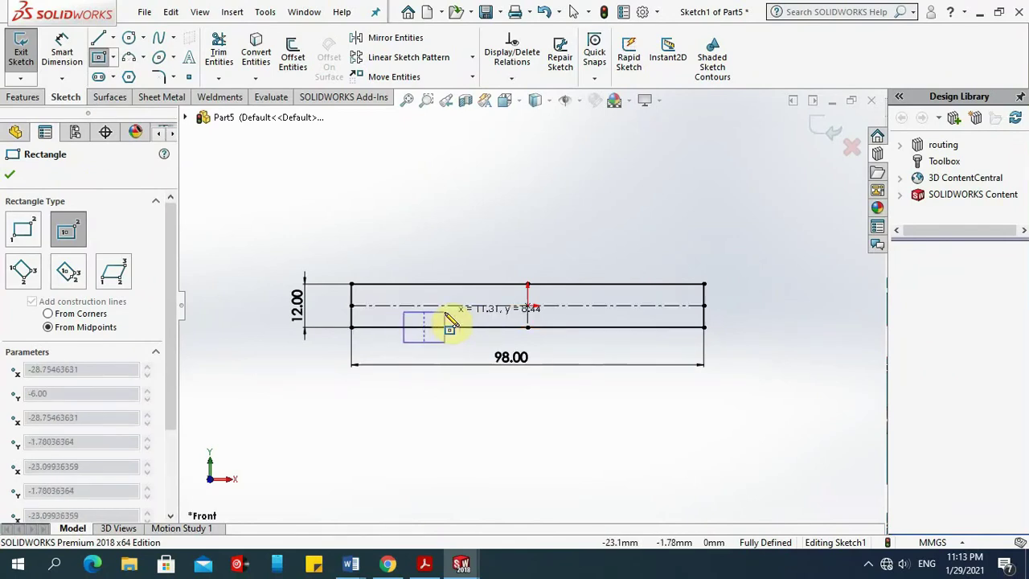
{"action": "key", "text": "Escape"}
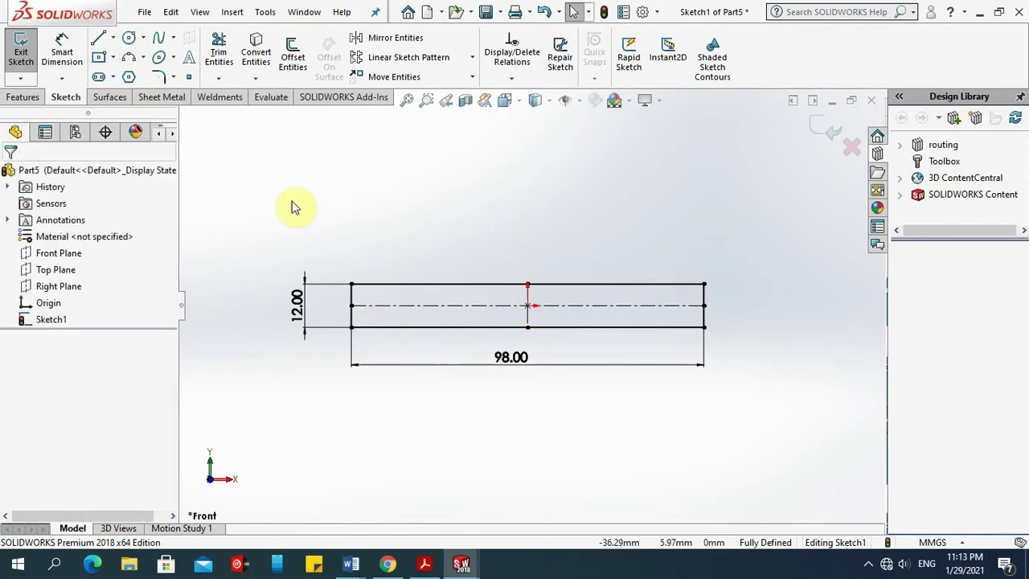
Sketch a corner rectangle about 61 mm wide and 4 mm high inside the base profile, resting on its lower edge.
{"action": "left_click", "coordinate": [114, 60]}
{"action": "left_click", "coordinate": [121, 76]}
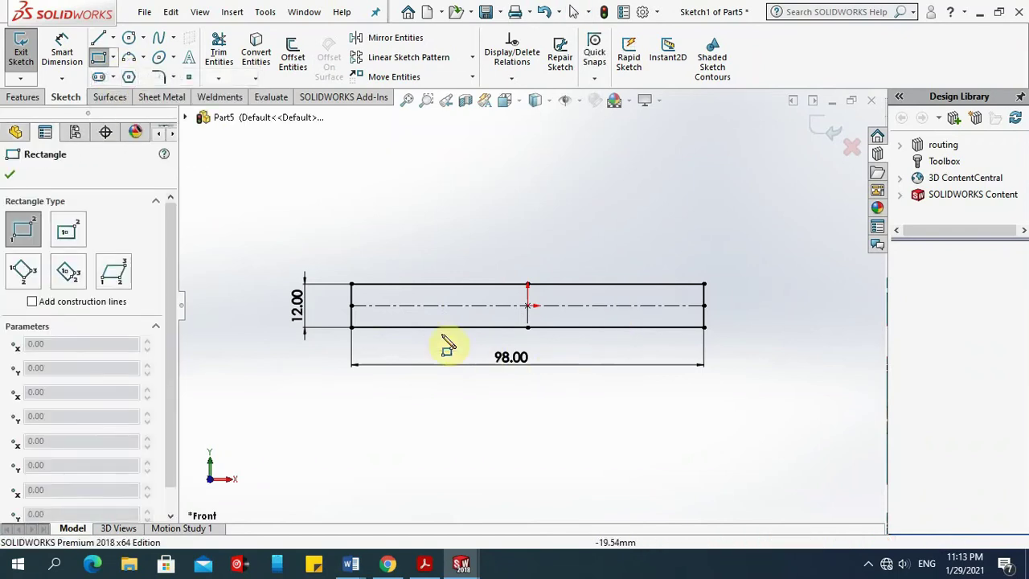
{"action": "left_click", "coordinate": [427, 328]}
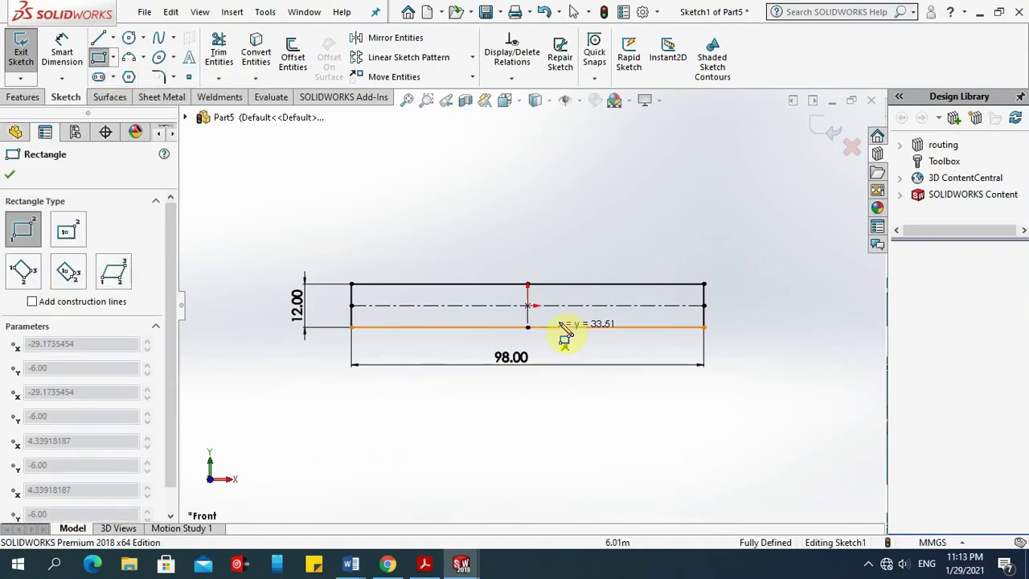
{"action": "left_click", "coordinate": [644, 315]}
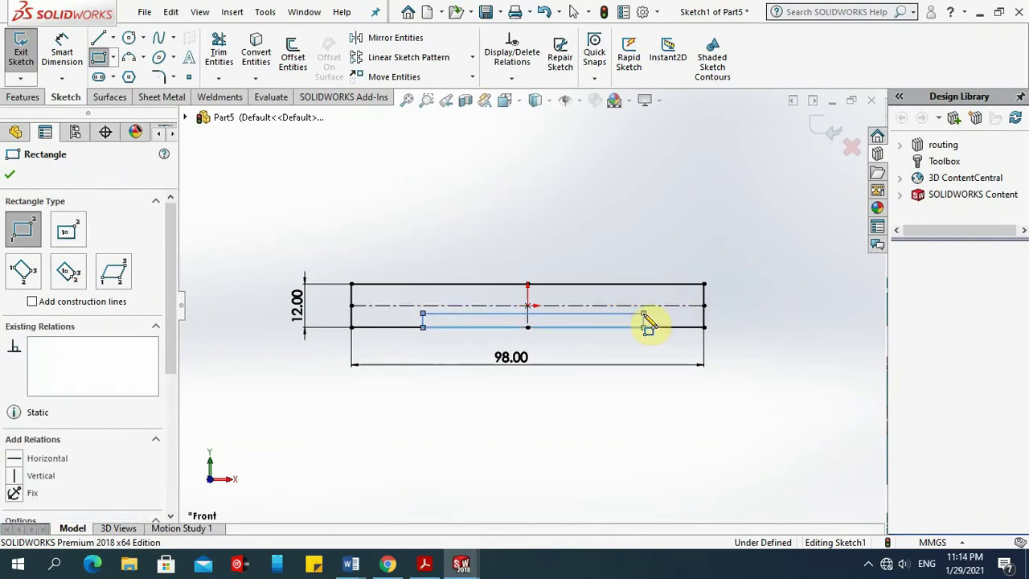
{"action": "right_click", "coordinate": [645, 316]}
{"action": "left_click", "coordinate": [683, 324]}
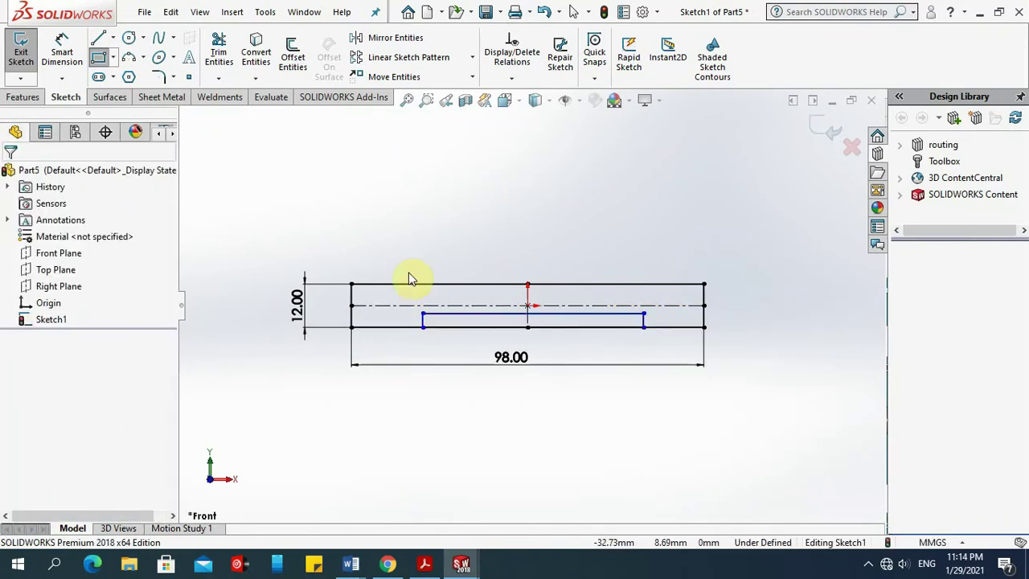
Dimension the distance from the slot rectangle's right side to the base's right edge as 14 mm.
{"action": "left_click", "coordinate": [62, 51]}
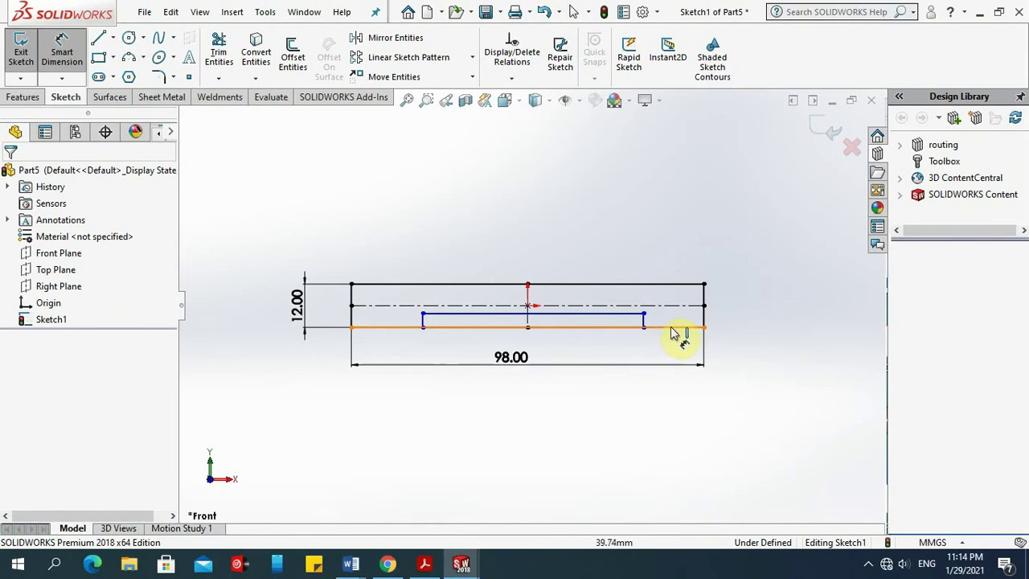
{"action": "left_click_drag", "start_coordinate": [643, 323], "coordinate": [707, 325]}
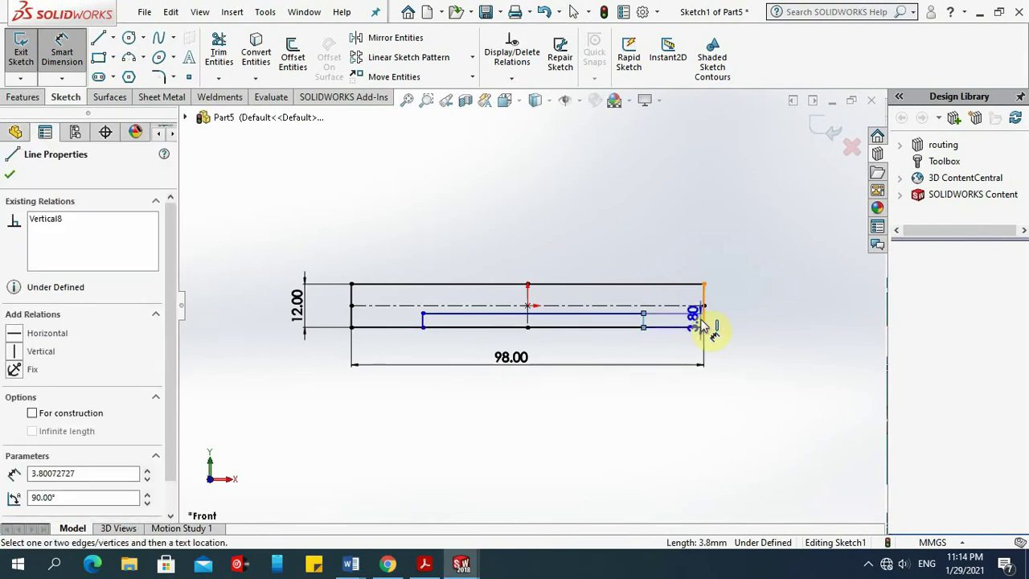
{"action": "left_click", "coordinate": [706, 326]}
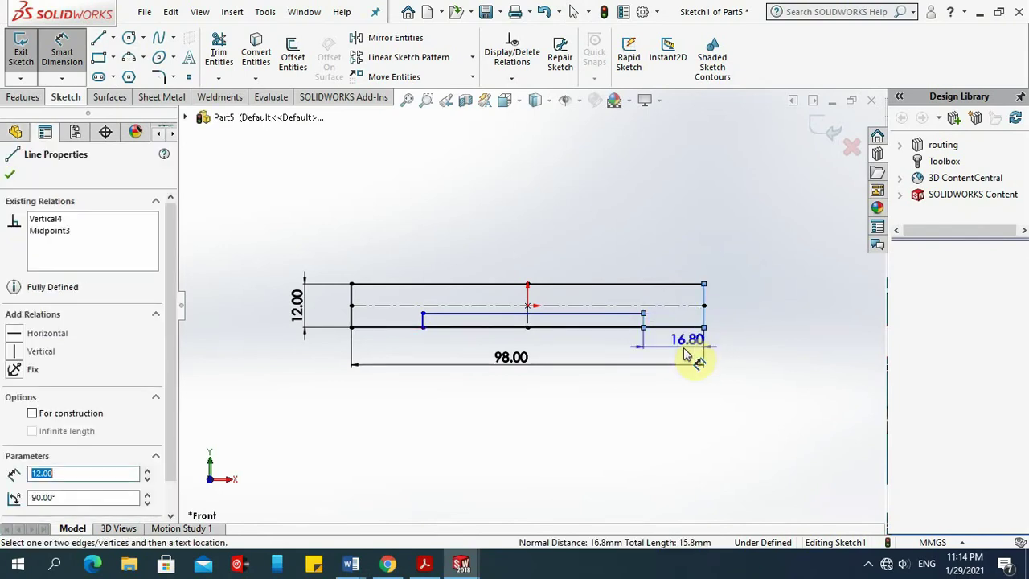
{"action": "left_click", "coordinate": [682, 359]}
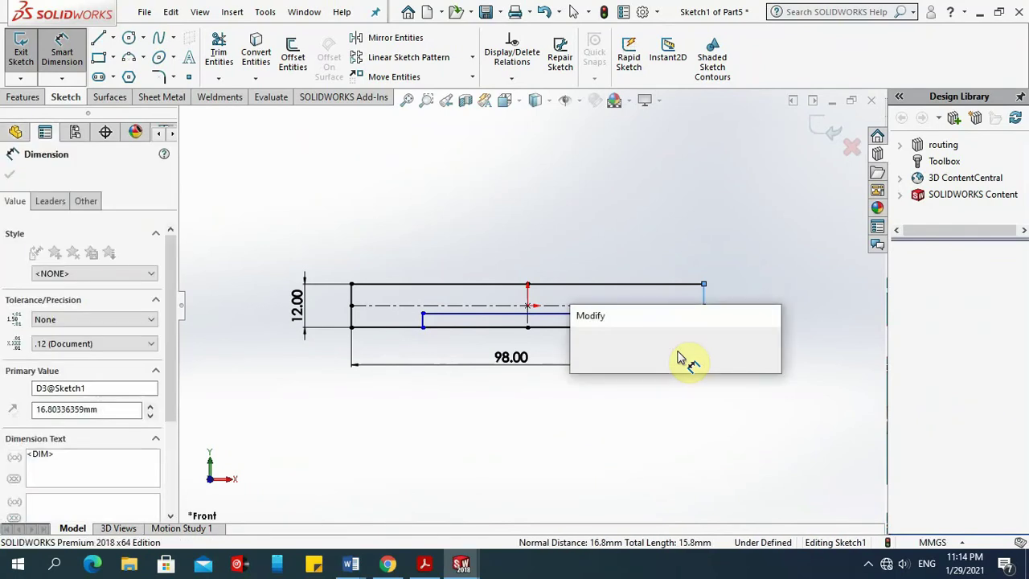
{"action": "type", "text": "14"}
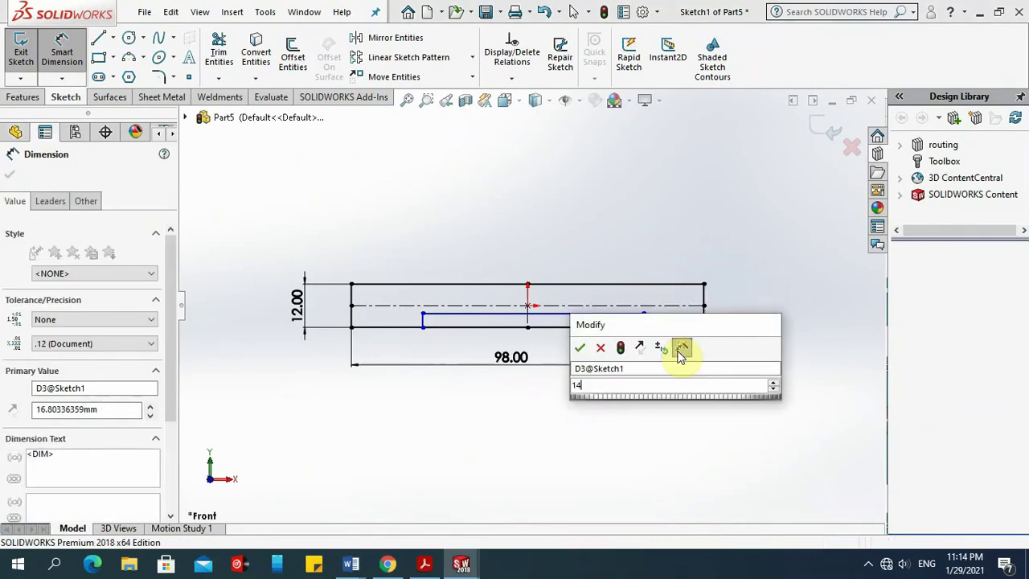
{"action": "key", "text": "Return"}
Dimension the distance from the base's left edge to the slot rectangle's left side as 14 mm.
{"action": "left_click", "coordinate": [352, 324]}
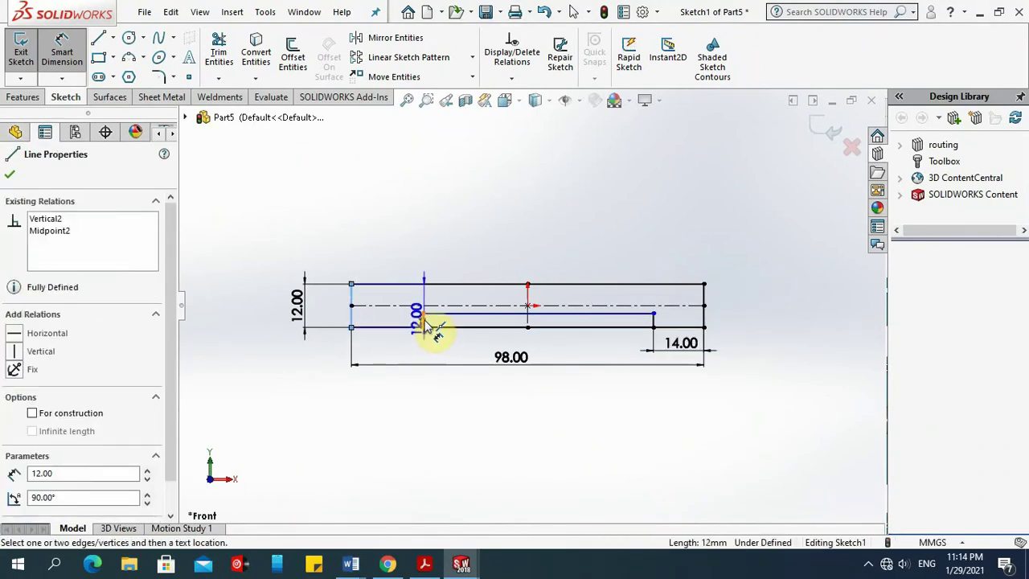
{"action": "left_click", "coordinate": [423, 320]}
{"action": "left_click", "coordinate": [404, 362]}
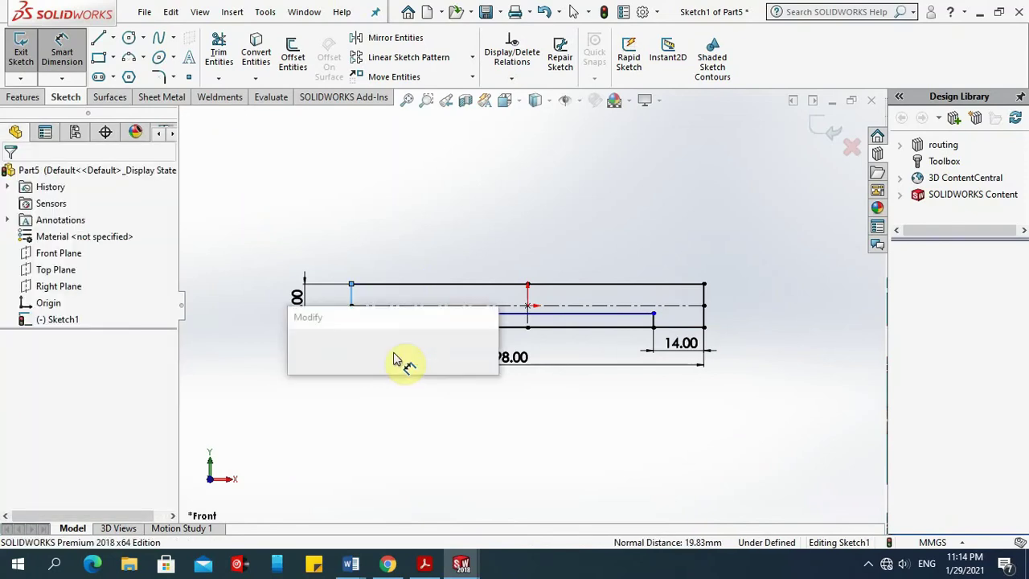
{"action": "type", "text": "14"}
{"action": "key", "text": "Return"}
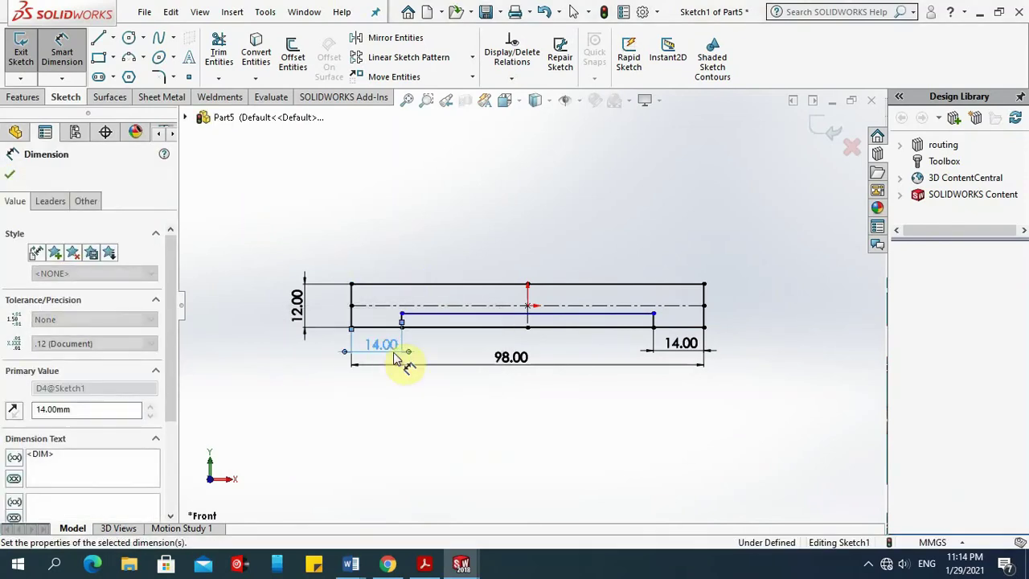
Dimension the slot rectangle's height as 6 mm on its left side.
{"action": "scroll", "coordinate": [385, 326], "scroll_direction": "up", "scroll_amount": 2}
{"action": "scroll", "coordinate": [411, 324], "scroll_direction": "up", "scroll_amount": 3}
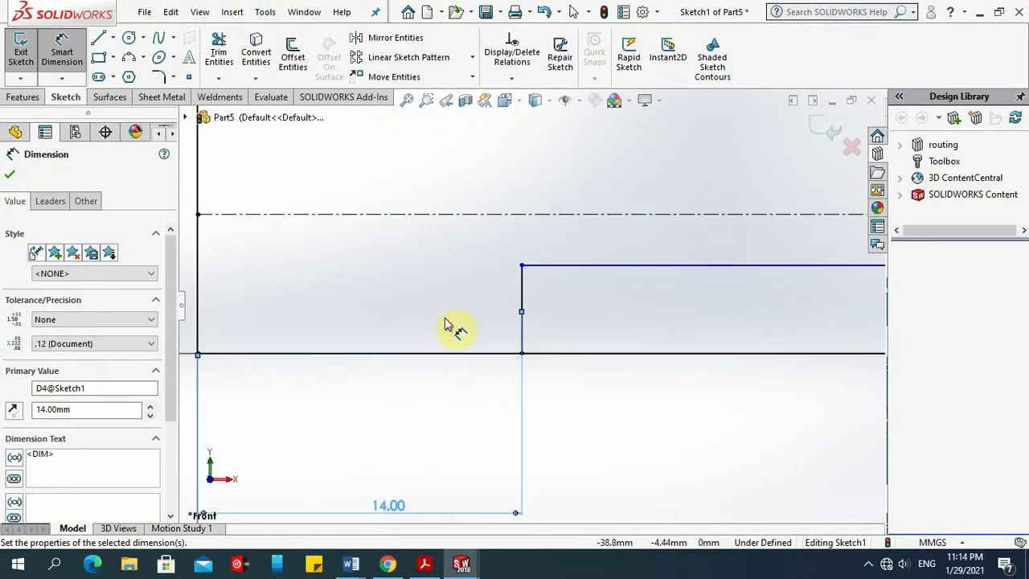
{"action": "left_click", "coordinate": [522, 293]}
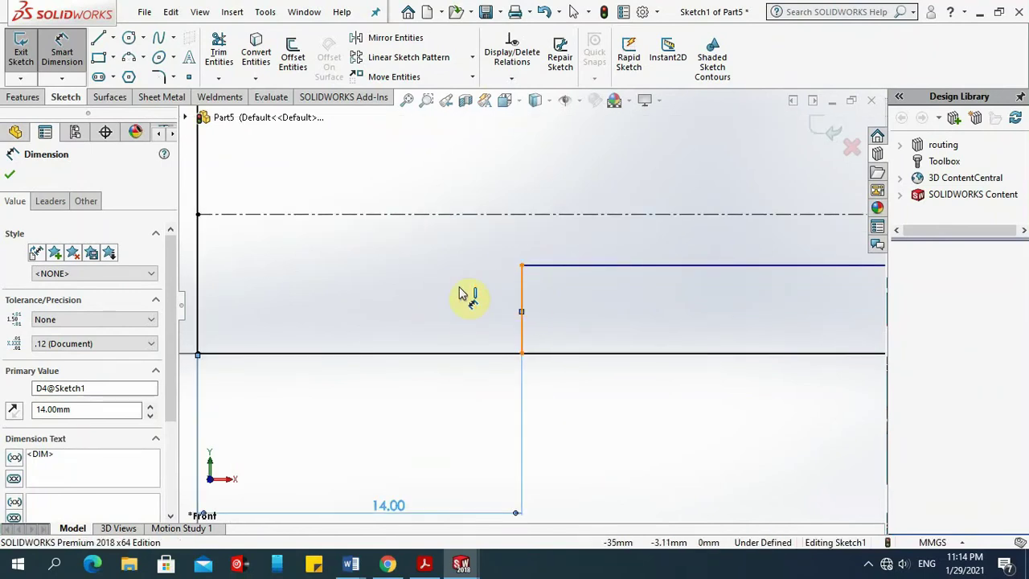
{"action": "left_click", "coordinate": [464, 315]}
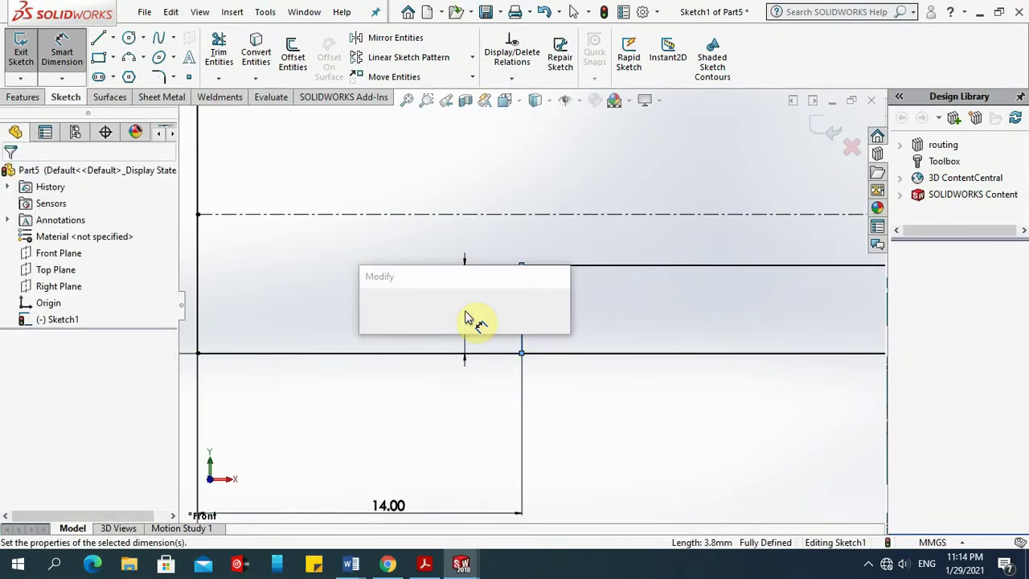
{"action": "type", "text": "6"}
{"action": "key", "text": "Escape"}
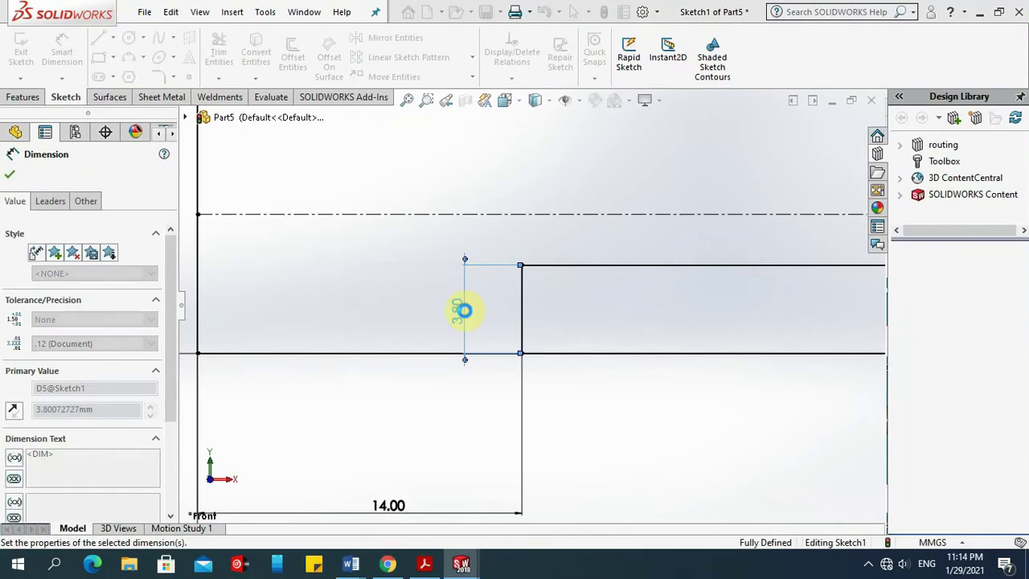
Check the base height in the asmint 1.pdf drawing, return to SOLIDWORKS and set the outer rectangle's height to 20 mm.
{"action": "scroll", "coordinate": [553, 337], "scroll_direction": "up", "scroll_amount": 5}
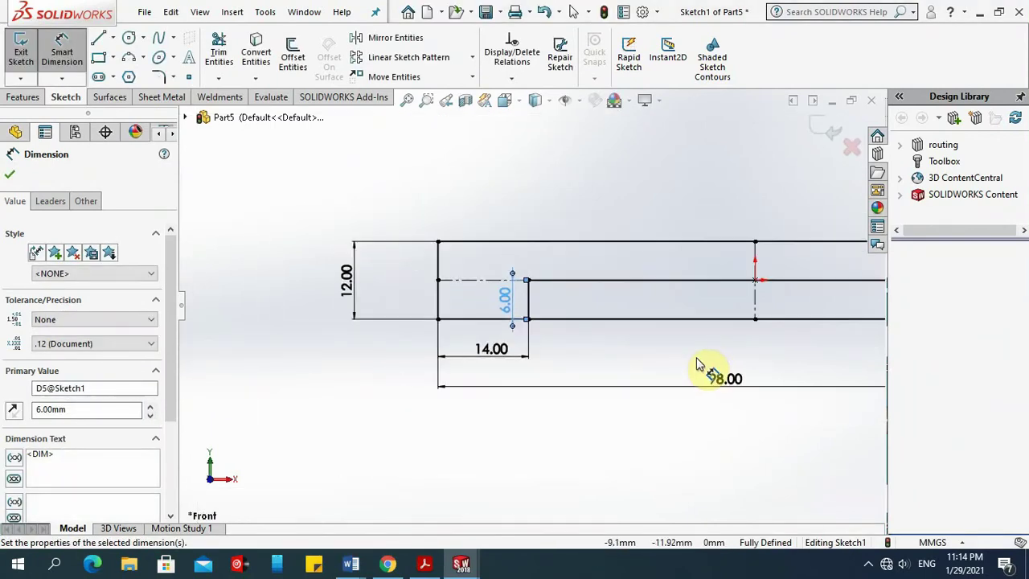
{"action": "scroll", "coordinate": [747, 318], "scroll_direction": "up", "scroll_amount": 3}
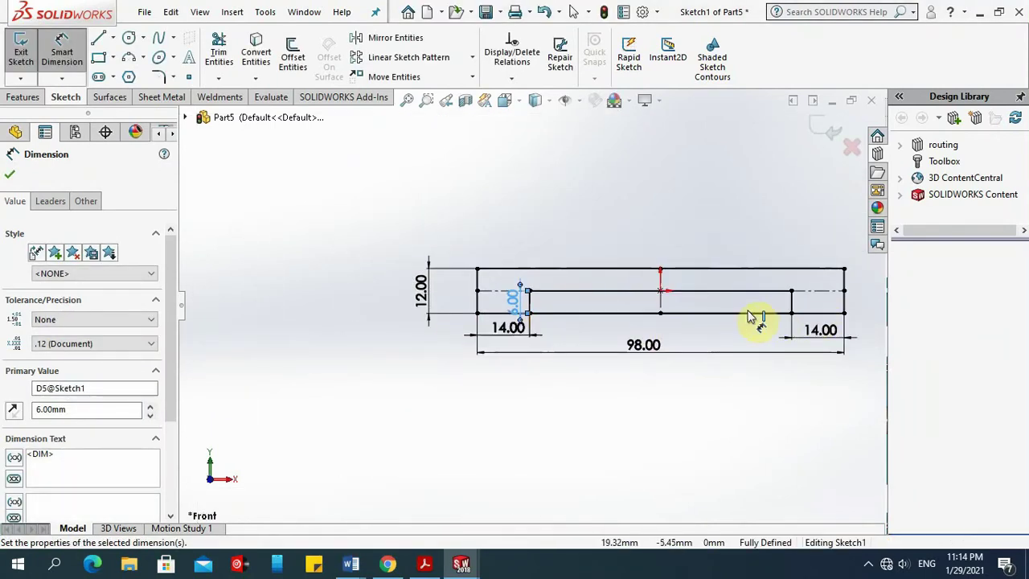
{"action": "scroll", "coordinate": [764, 313], "scroll_direction": "down", "scroll_amount": 3}
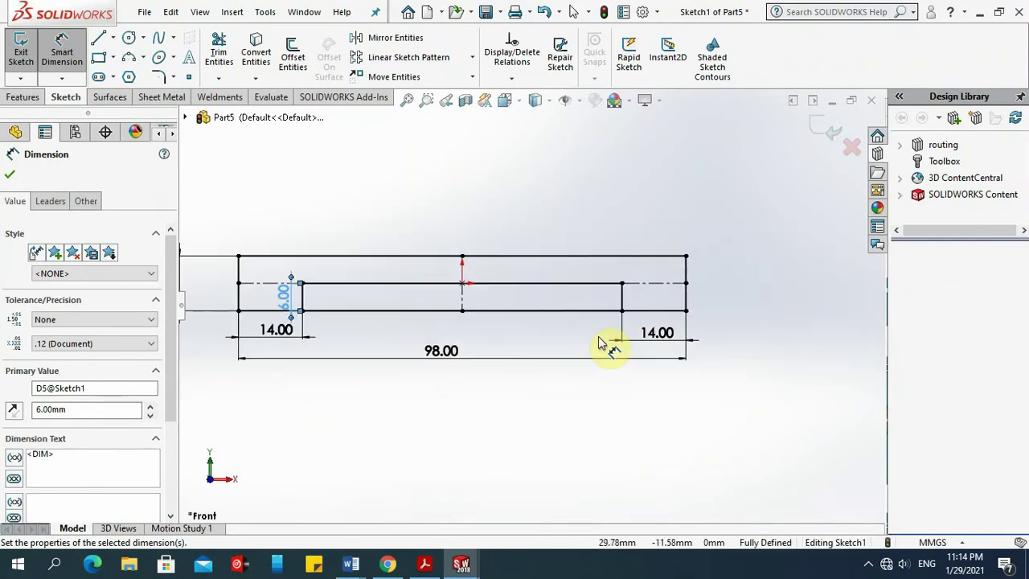
{"action": "scroll", "coordinate": [614, 350], "scroll_direction": "up", "scroll_amount": 3}
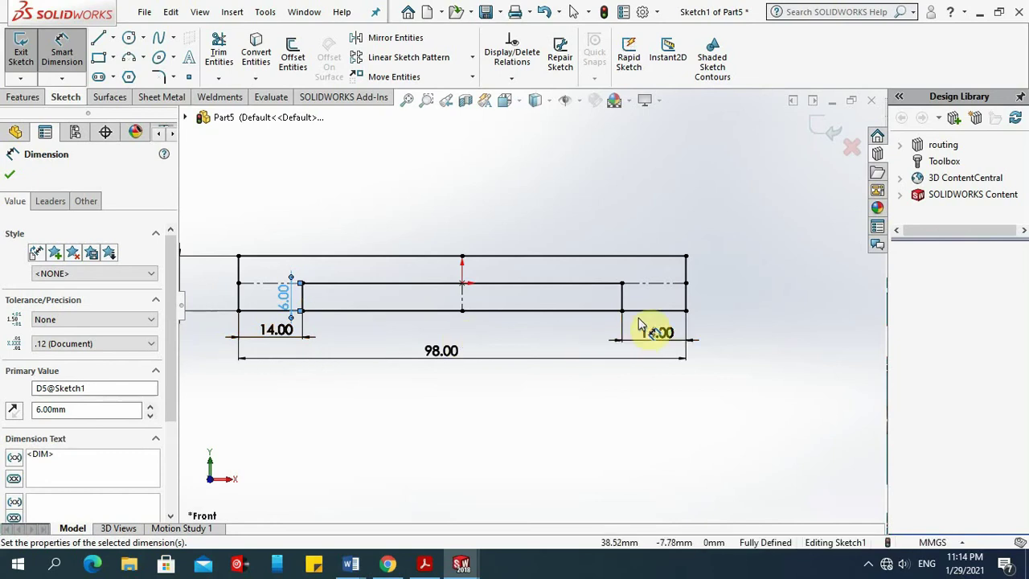
{"action": "scroll", "coordinate": [236, 297], "scroll_direction": "down", "scroll_amount": 2}
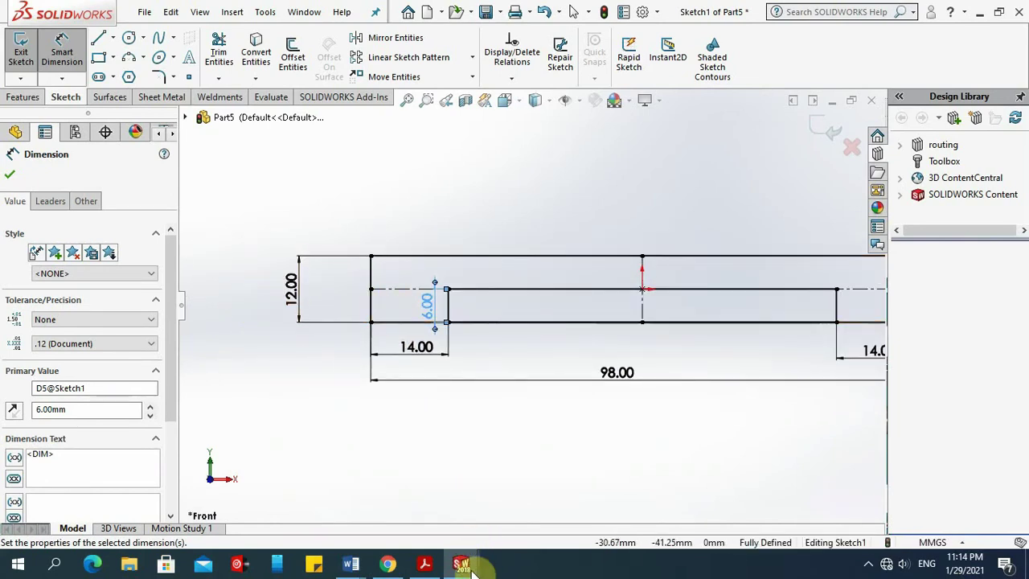
{"action": "left_click", "coordinate": [425, 564]}
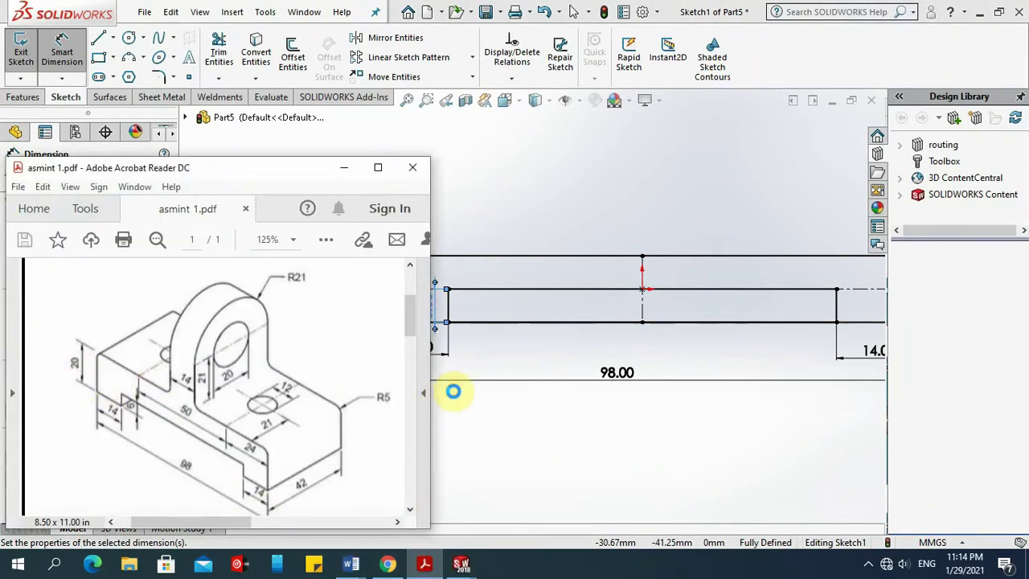
{"action": "left_click", "coordinate": [523, 202]}
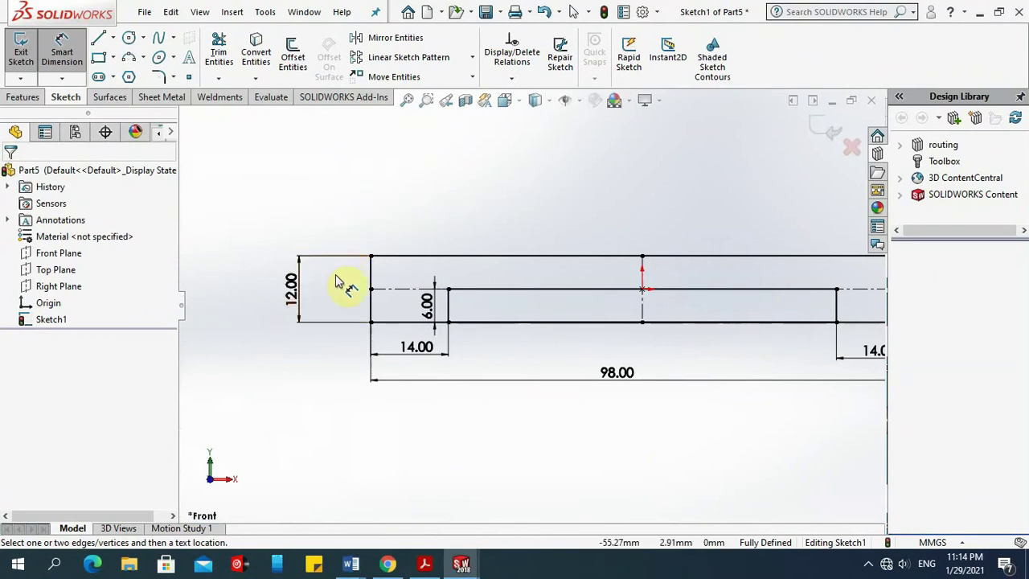
{"action": "double_click", "coordinate": [293, 287]}
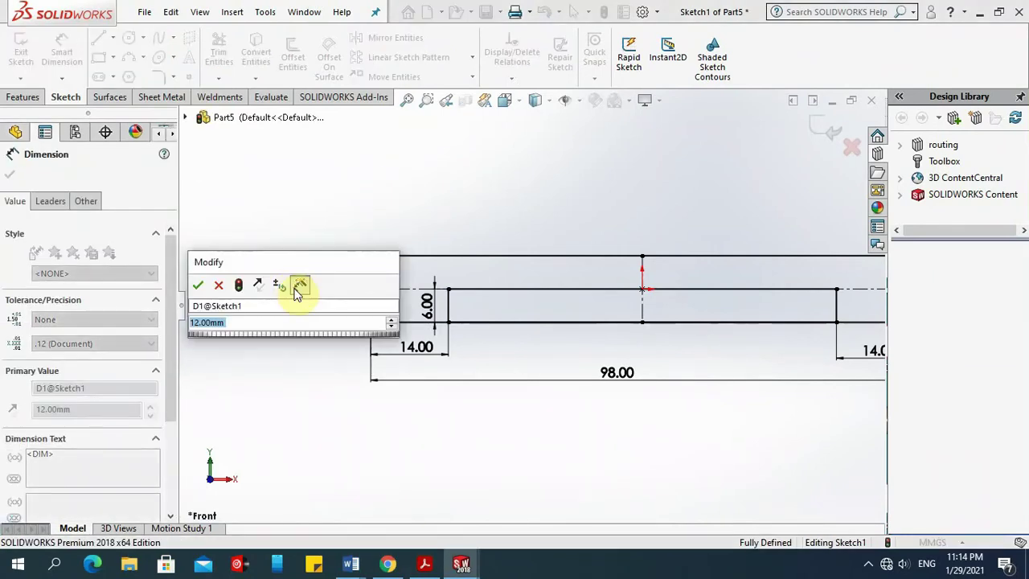
{"action": "type", "text": "20"}
{"action": "key", "text": "Return"}
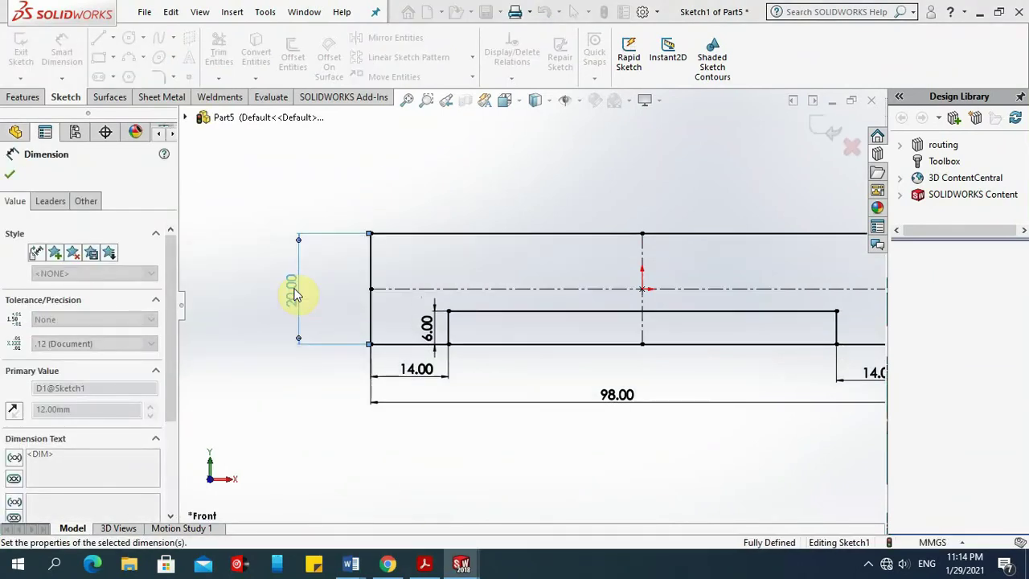
Trim away the base's lower edge across the slot opening with Power trim and exit the sketch.
{"action": "scroll", "coordinate": [534, 400], "scroll_direction": "up", "scroll_amount": 1}
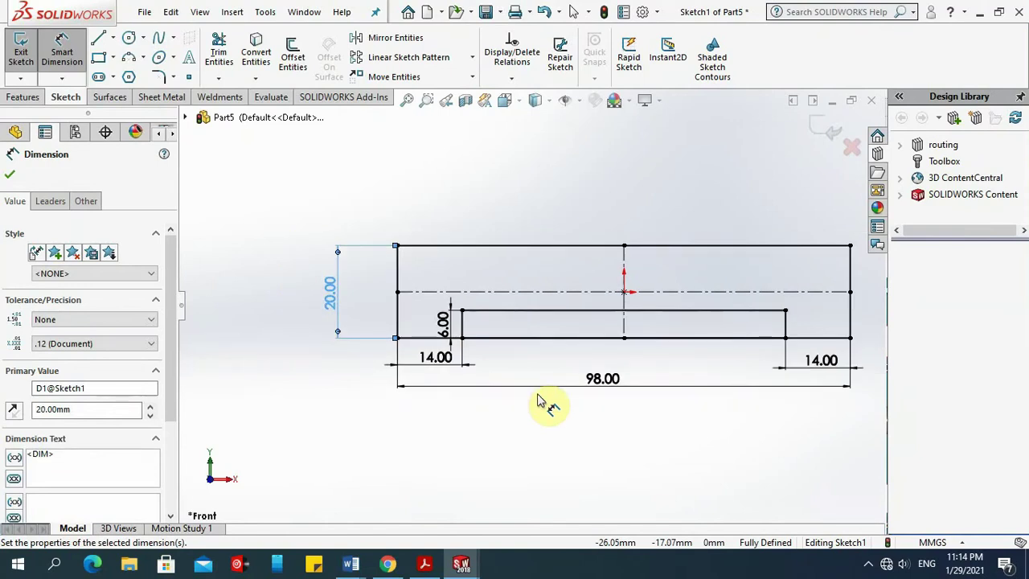
{"action": "scroll", "coordinate": [538, 401], "scroll_direction": "up", "scroll_amount": 1}
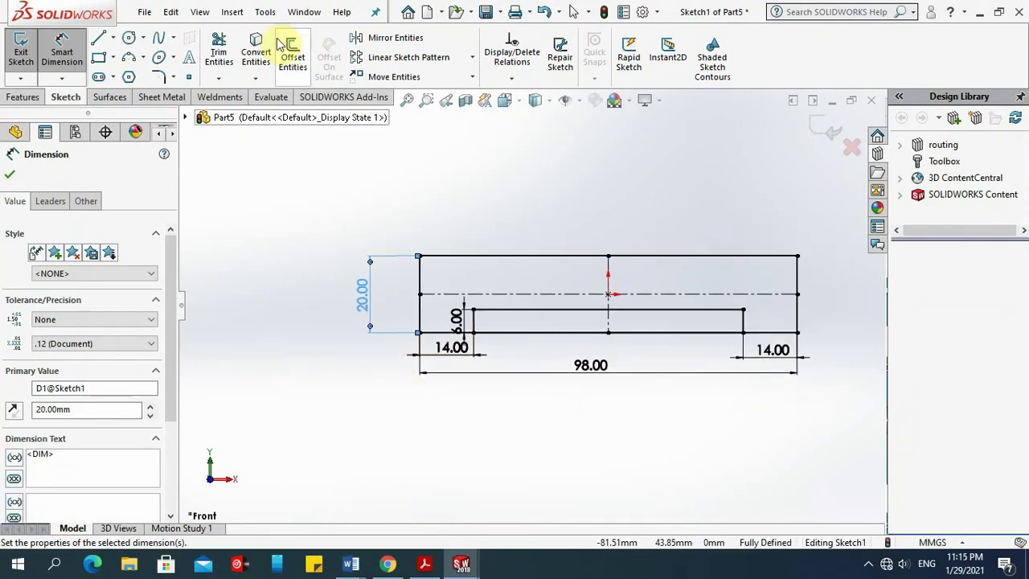
{"action": "left_click", "coordinate": [218, 52]}
{"action": "mouse_move", "coordinate": [522, 424]}
{"action": "left_mouse_down"}
{"action": "mouse_move", "coordinate": [526, 348]}
{"action": "mouse_move", "coordinate": [599, 326]}
{"action": "mouse_move", "coordinate": [641, 335]}
{"action": "mouse_move", "coordinate": [689, 571]}
{"action": "left_mouse_up"}
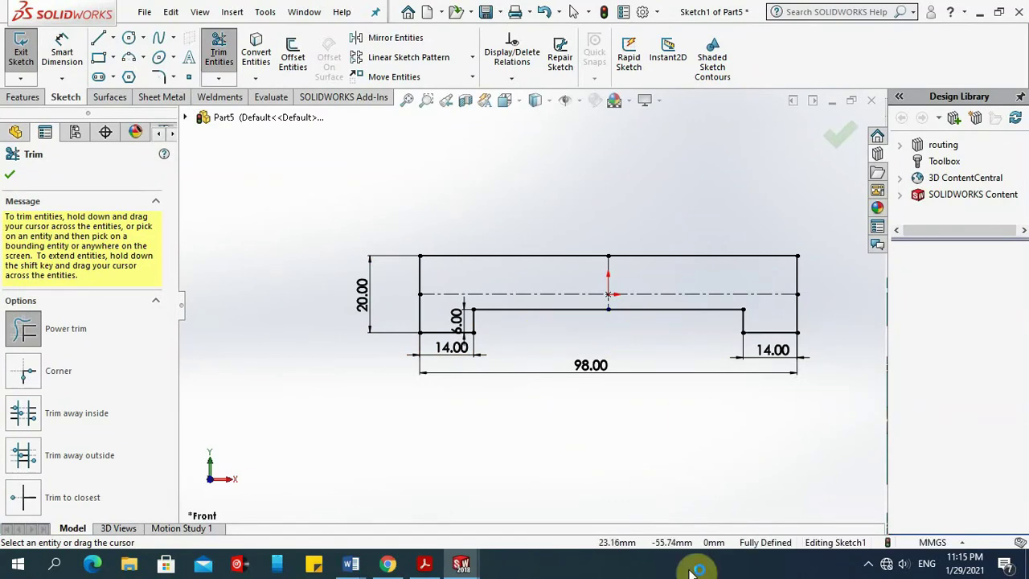
{"action": "left_click_drag", "start_coordinate": [690, 570], "coordinate": [667, 553]}
{"action": "left_click", "coordinate": [10, 173]}
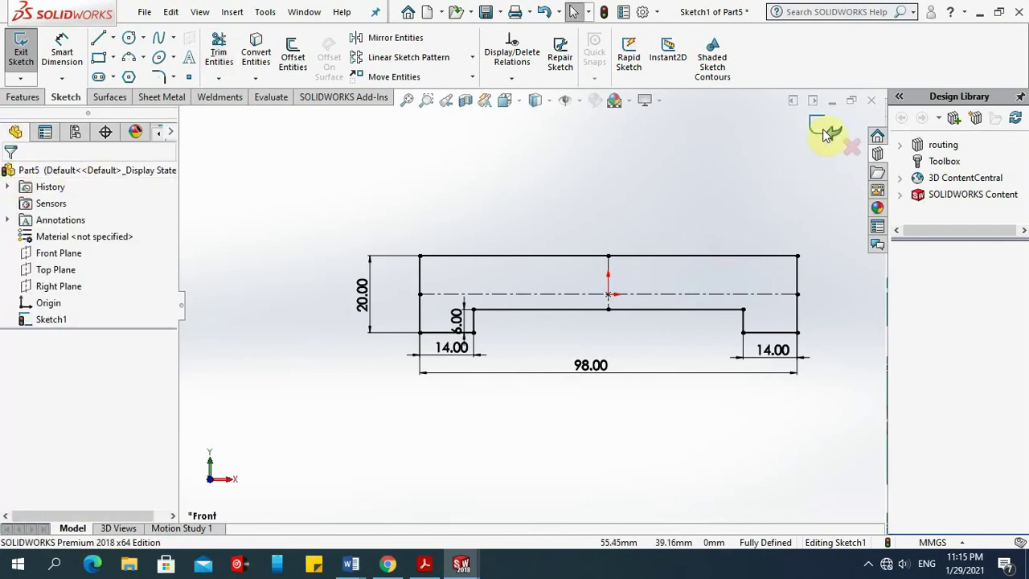
{"action": "left_click", "coordinate": [821, 129]}
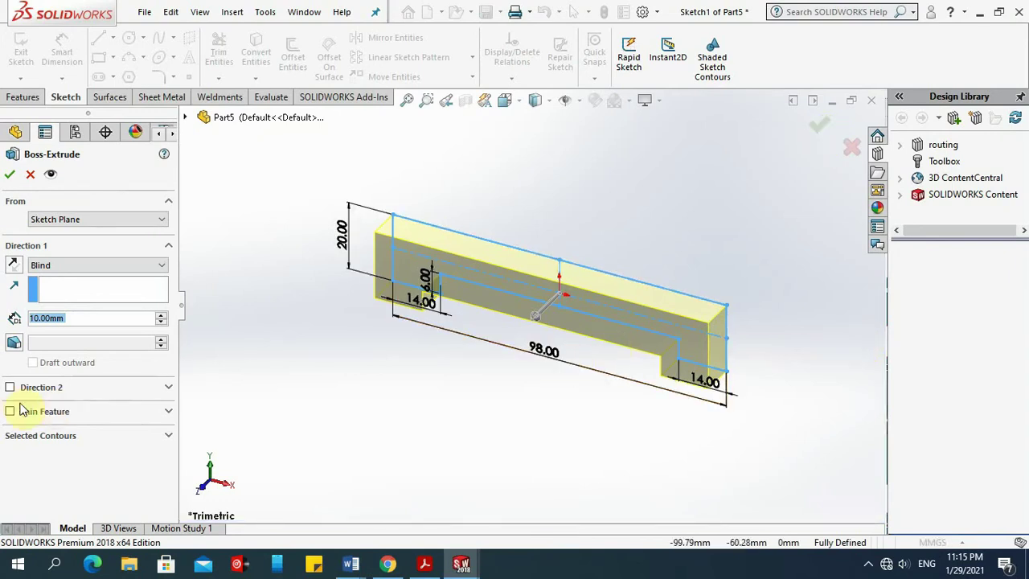
Check the base depth in the asmint 1.pdf drawing, return to SOLIDWORKS and extrude the base profile 42 mm.
{"action": "left_click", "coordinate": [424, 564]}
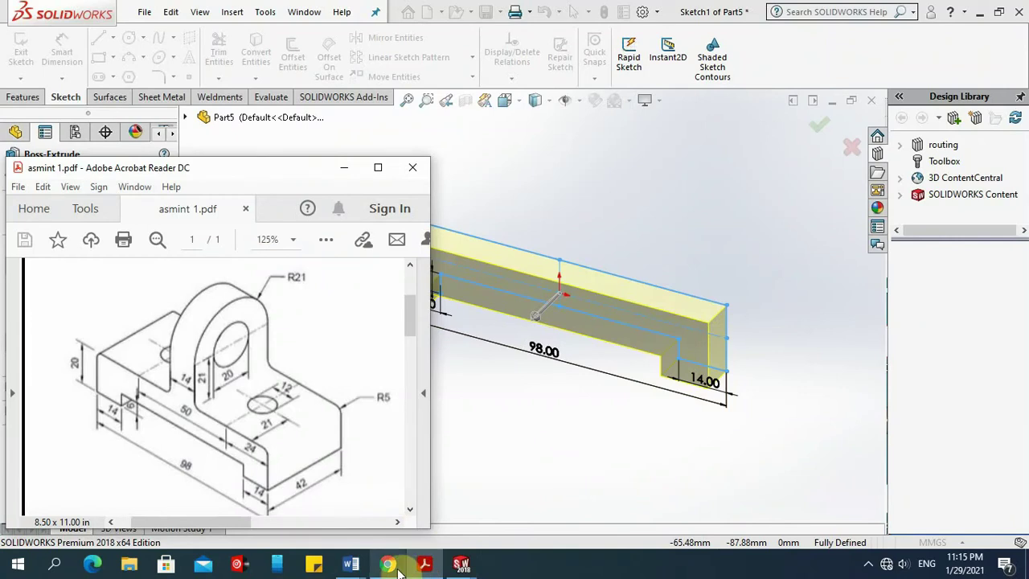
{"action": "left_click", "coordinate": [425, 566]}
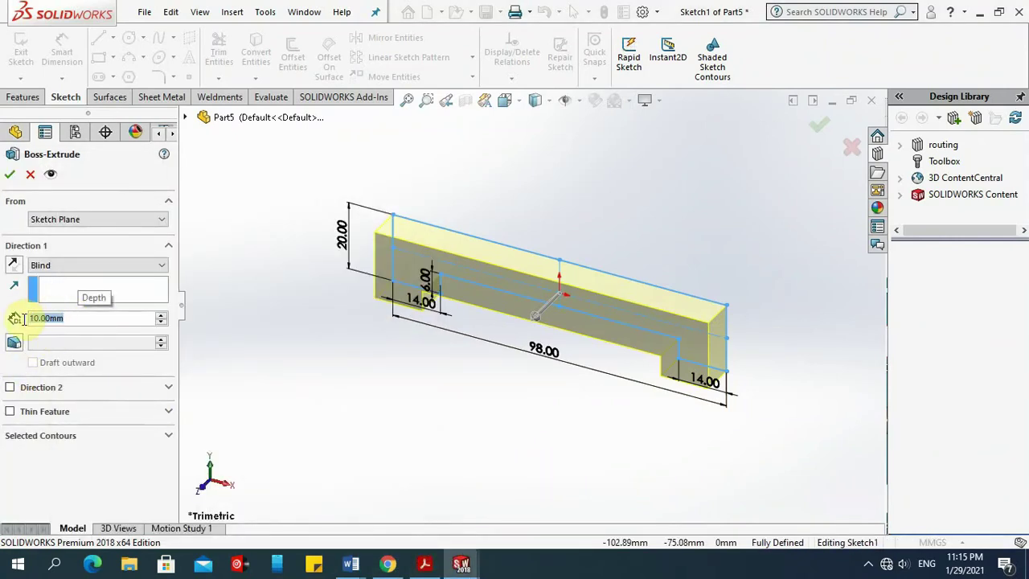
{"action": "type", "text": "42"}
{"action": "key", "text": "Return"}
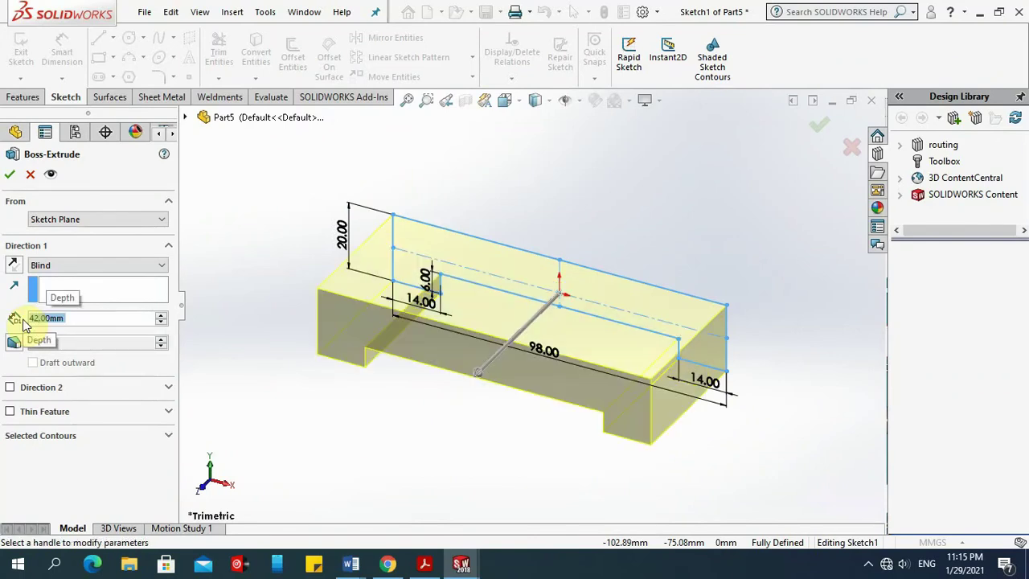
{"action": "left_click", "coordinate": [9, 174]}
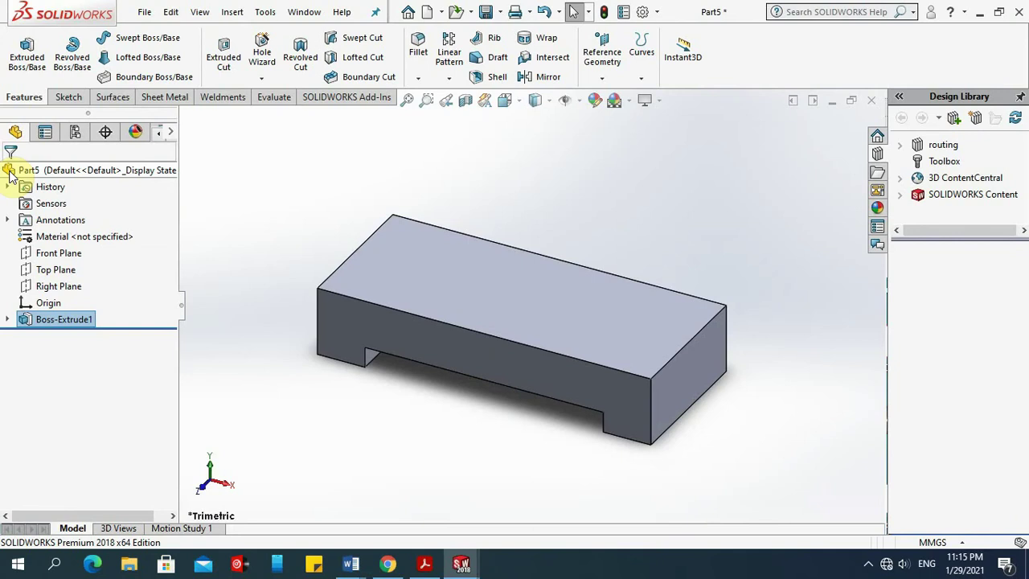
{"action": "key", "text": "space"}
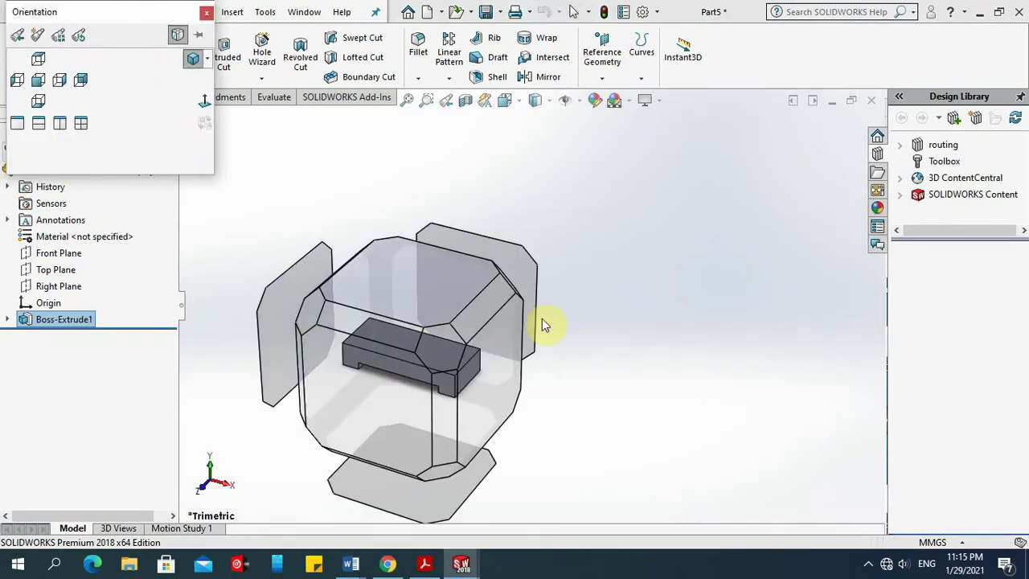
{"action": "left_click", "coordinate": [542, 318]}
{"action": "left_click", "coordinate": [728, 399]}
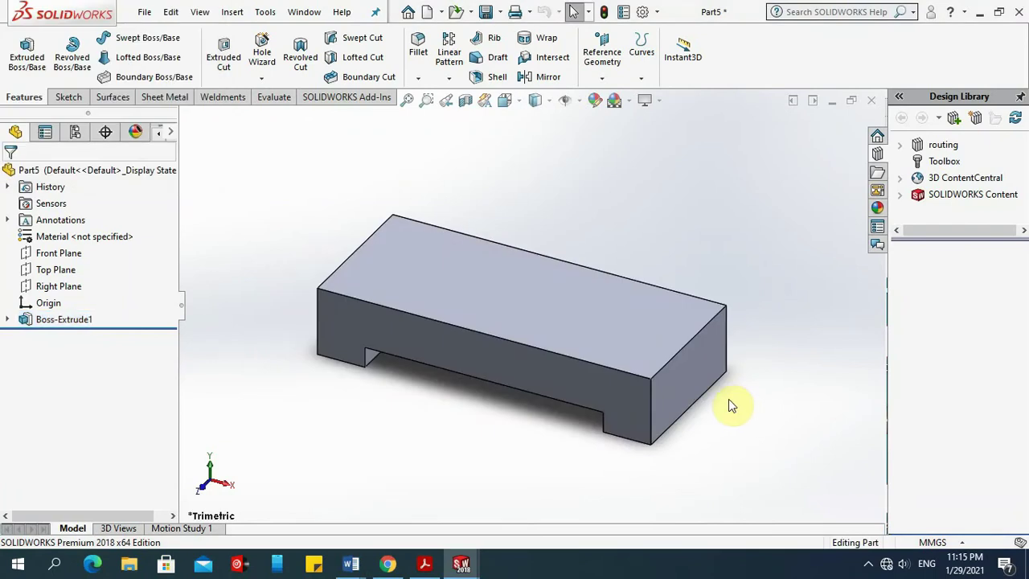
View the base's top face straight on and start a new sketch on it.
{"action": "left_click", "coordinate": [529, 302]}
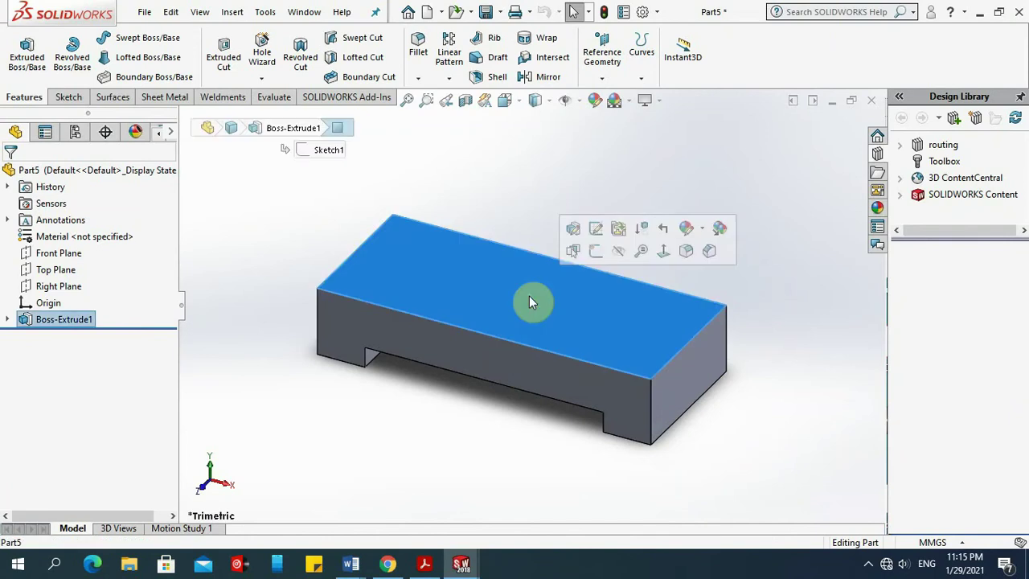
{"action": "left_click", "coordinate": [664, 252]}
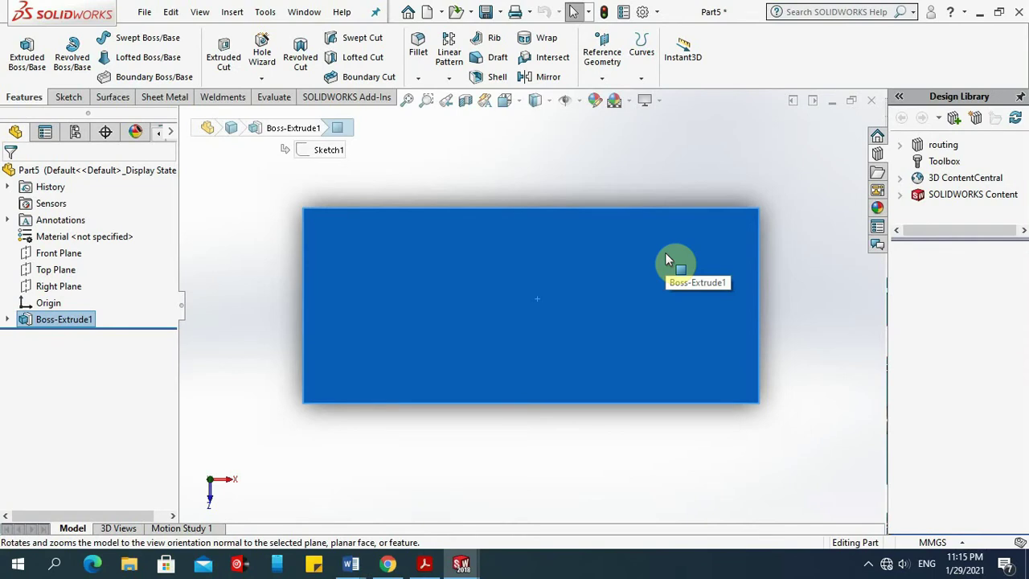
{"action": "left_click", "coordinate": [68, 98]}
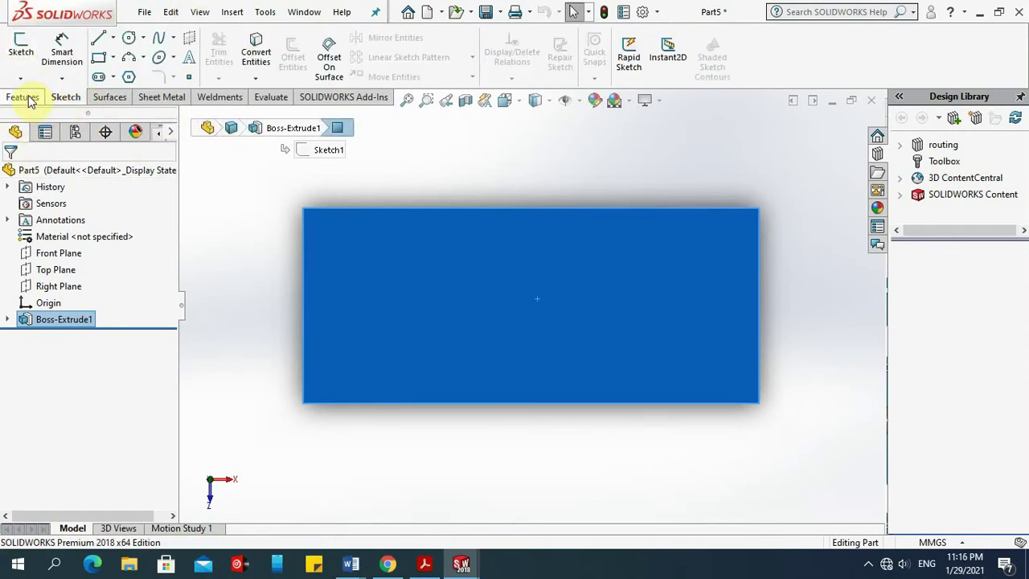
{"action": "left_click", "coordinate": [36, 95]}
{"action": "left_click", "coordinate": [28, 55]}
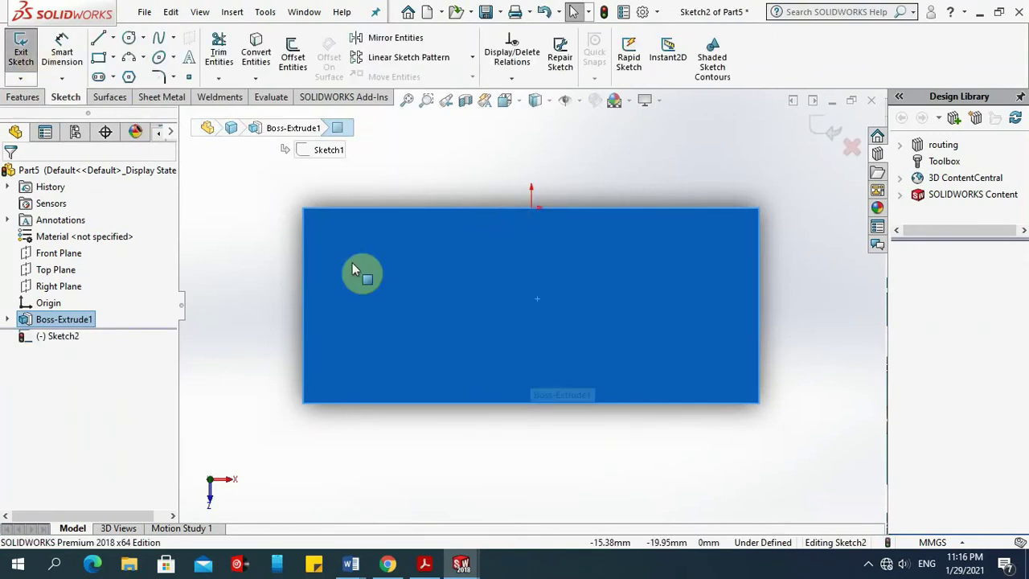
Draw a vertical construction line from the origin to the midpoint of the top face's front edge.
{"action": "left_click", "coordinate": [98, 38]}
{"action": "left_click", "coordinate": [532, 306]}
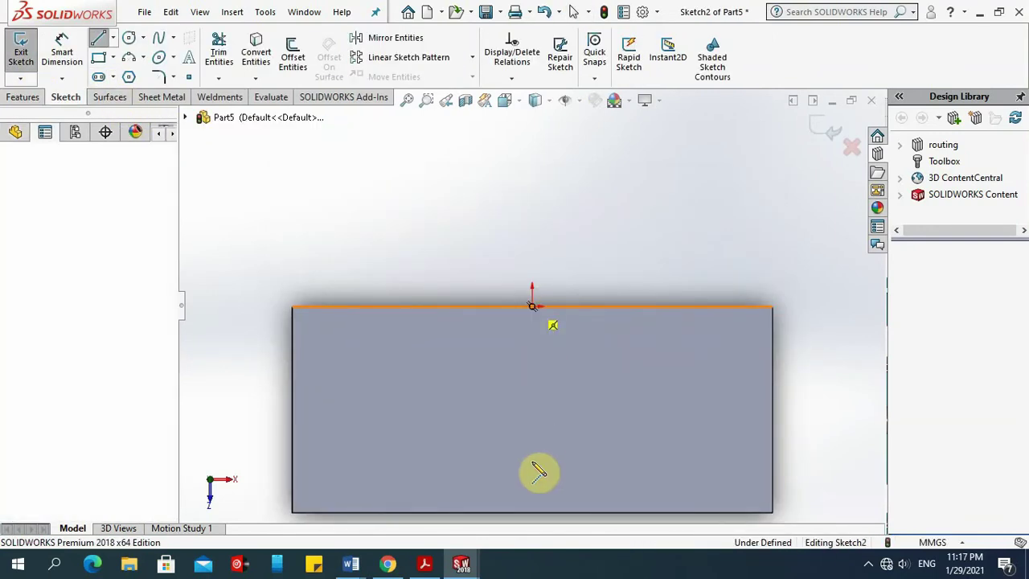
{"action": "left_click", "coordinate": [532, 512]}
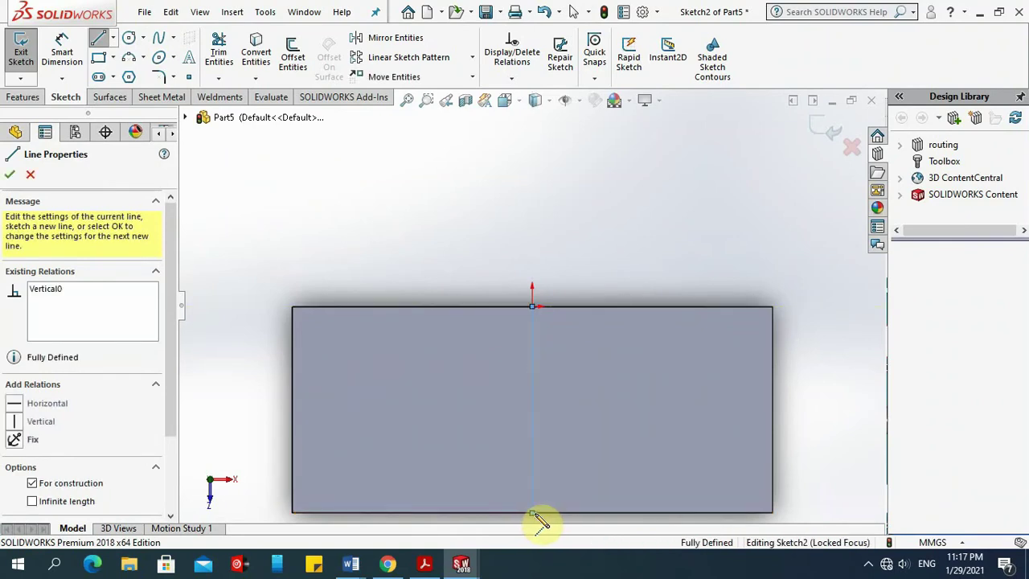
{"action": "right_click", "coordinate": [540, 523]}
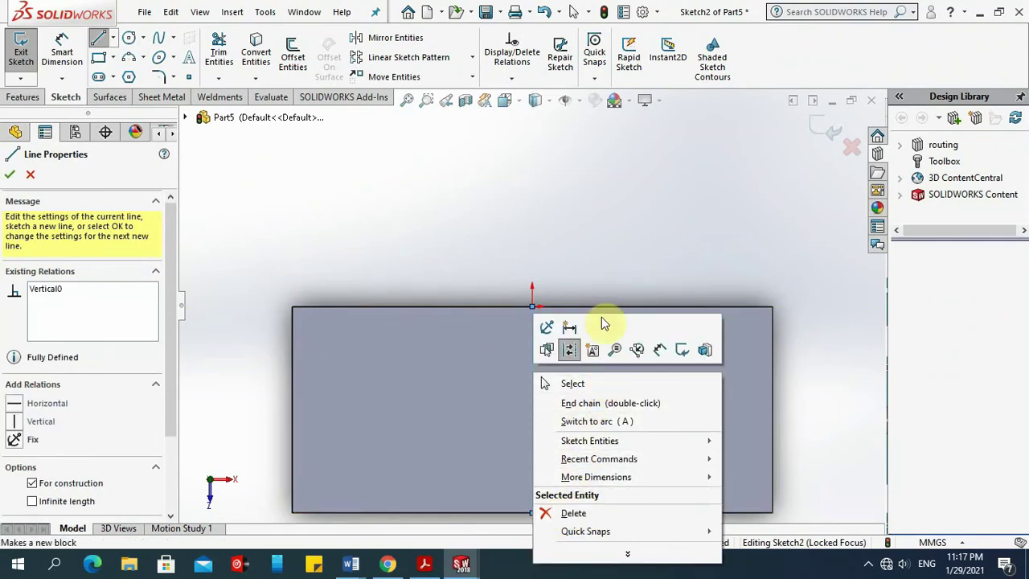
{"action": "left_click", "coordinate": [574, 383]}
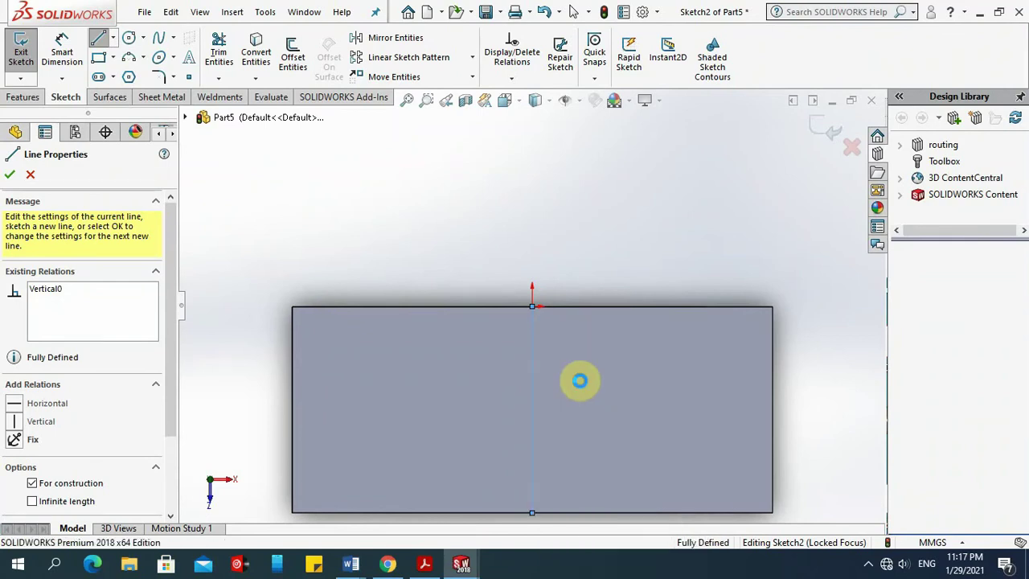
Draw a horizontal centerline between the midpoints of the top face's two short edges.
{"action": "left_click", "coordinate": [113, 37]}
{"action": "left_click", "coordinate": [121, 76]}
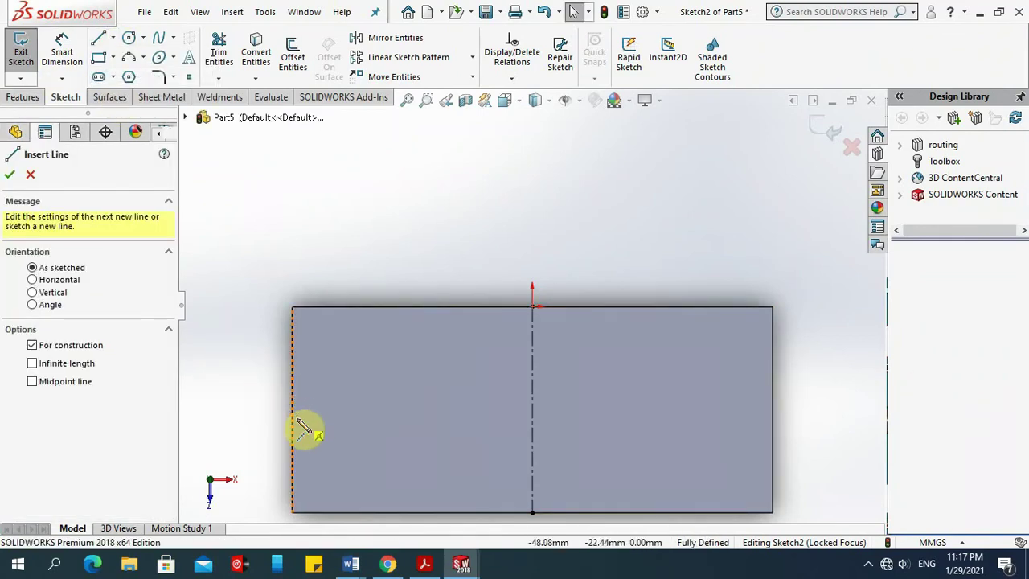
{"action": "left_click", "coordinate": [292, 410]}
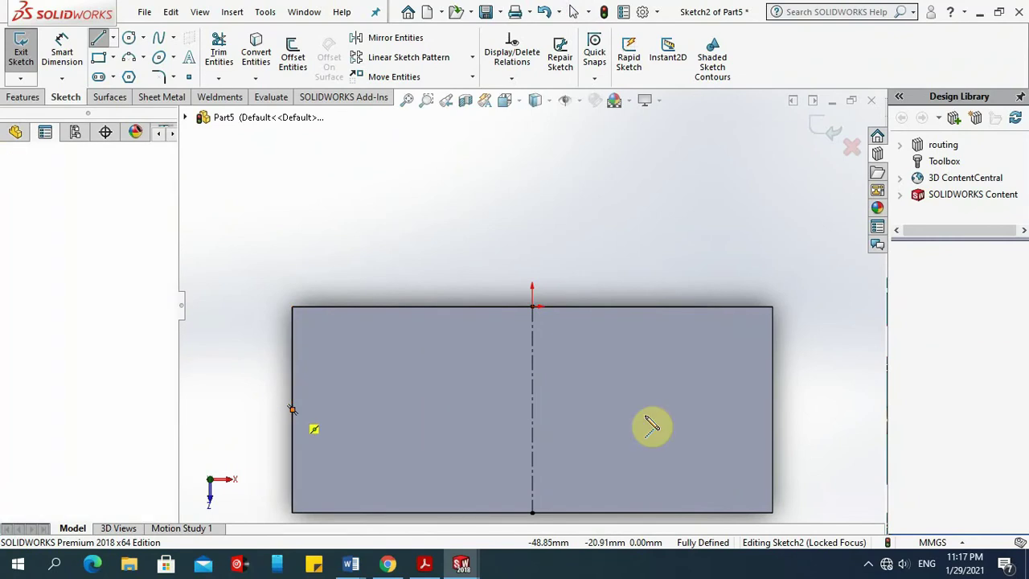
{"action": "left_click", "coordinate": [773, 410]}
{"action": "right_click", "coordinate": [776, 417]}
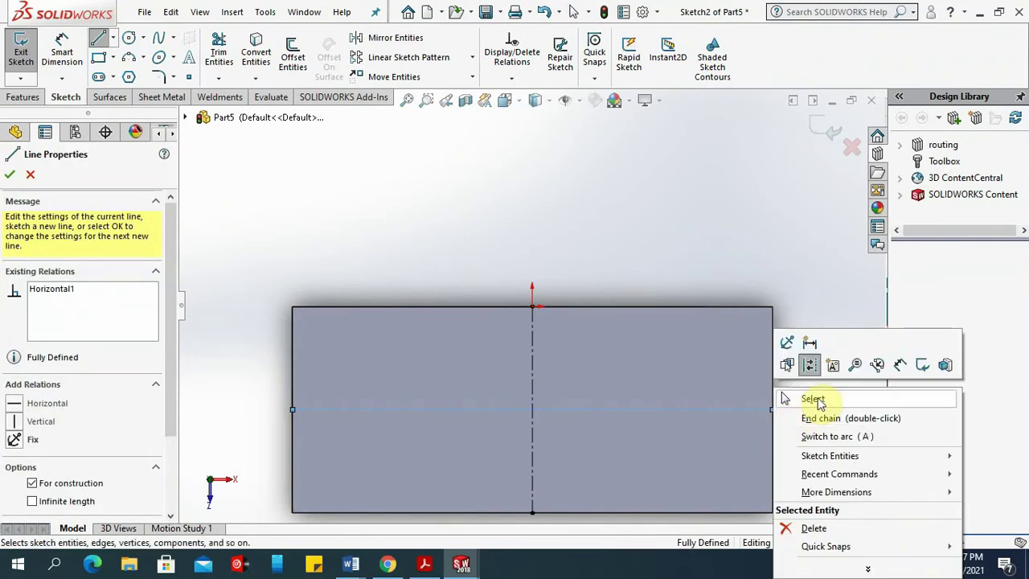
{"action": "left_click", "coordinate": [817, 400]}
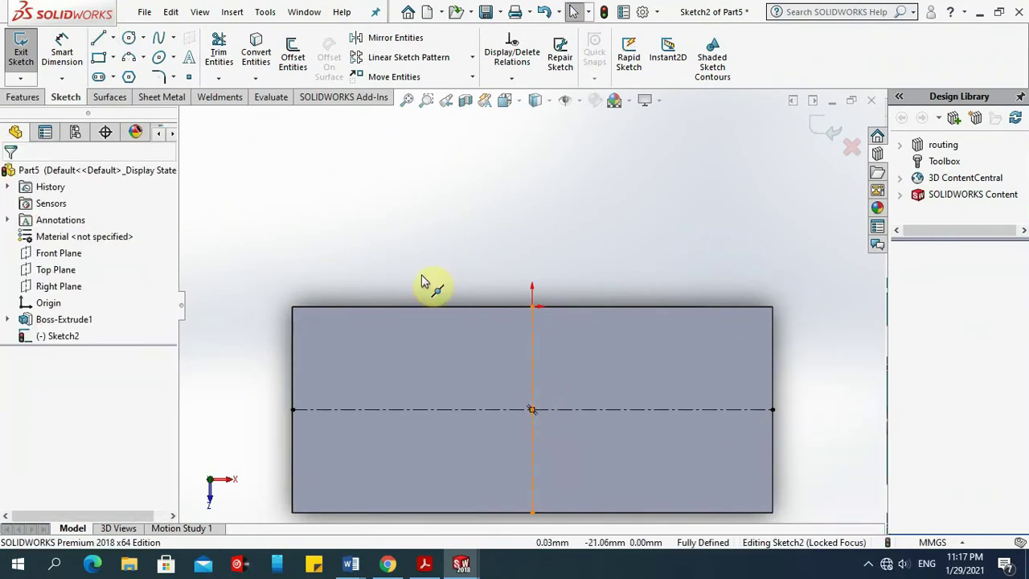
Sketch a center rectangle about 8 mm wide on the centerlines' intersection, spanning the full 42 mm depth of the top face.
{"action": "left_click", "coordinate": [116, 59]}
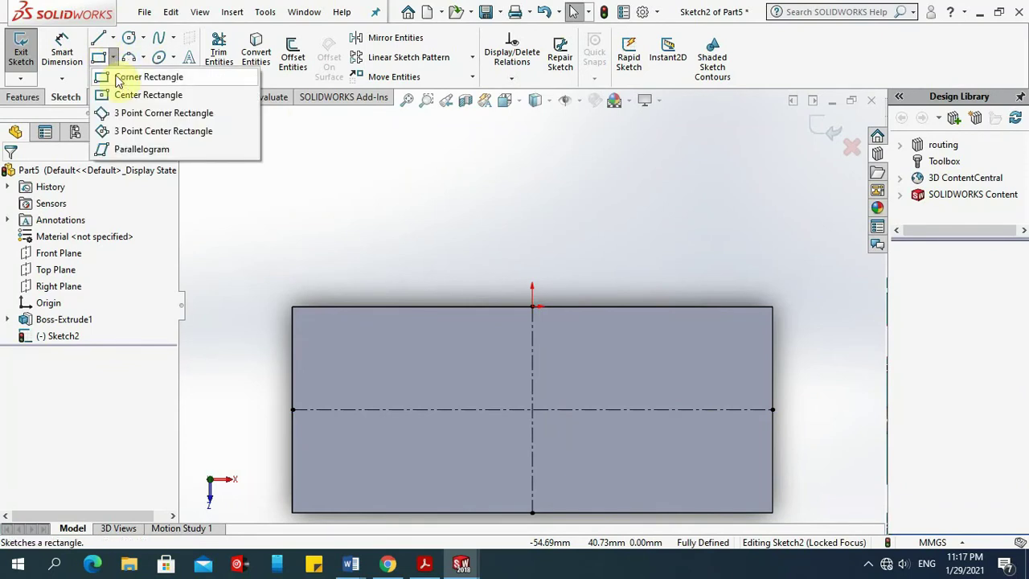
{"action": "left_click", "coordinate": [121, 95]}
{"action": "left_click", "coordinate": [533, 410]}
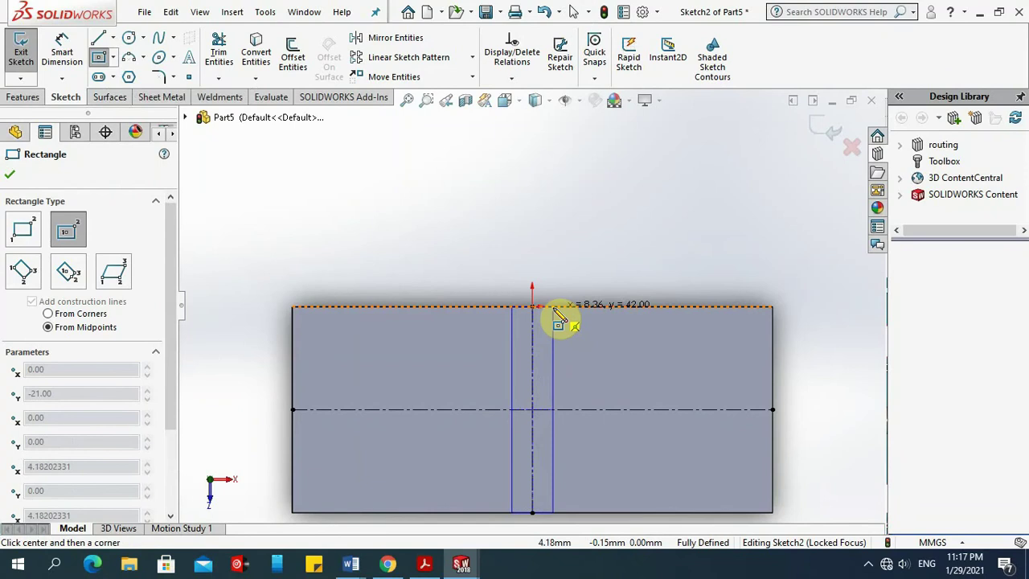
{"action": "left_click", "coordinate": [555, 310]}
{"action": "right_click", "coordinate": [563, 316]}
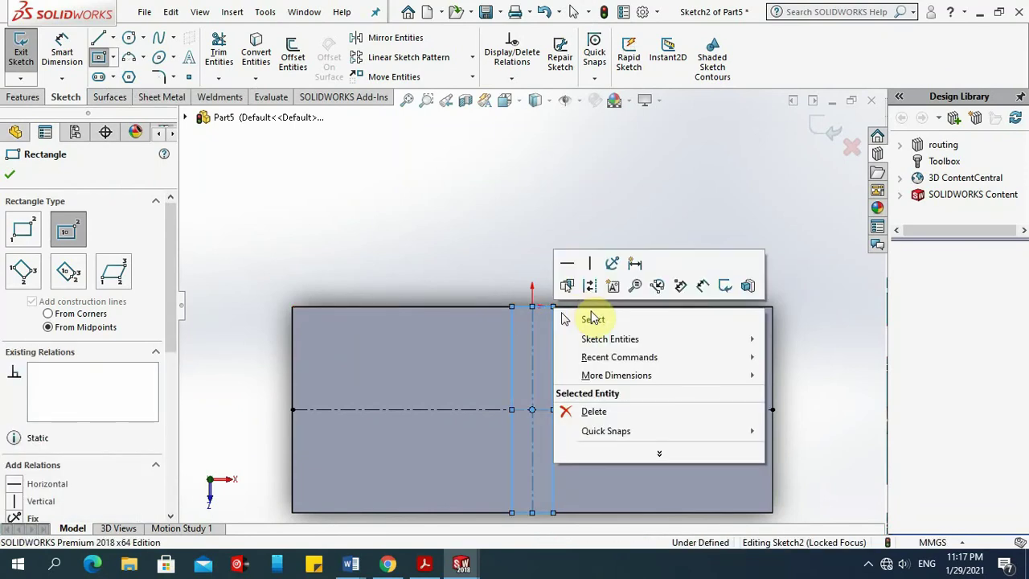
{"action": "left_click", "coordinate": [596, 319]}
Check the upright's thickness in the asmint 1.pdf drawing, return to the Part5 sketch and dimension the rectangle's width as 14 mm.
{"action": "left_click", "coordinate": [425, 563]}
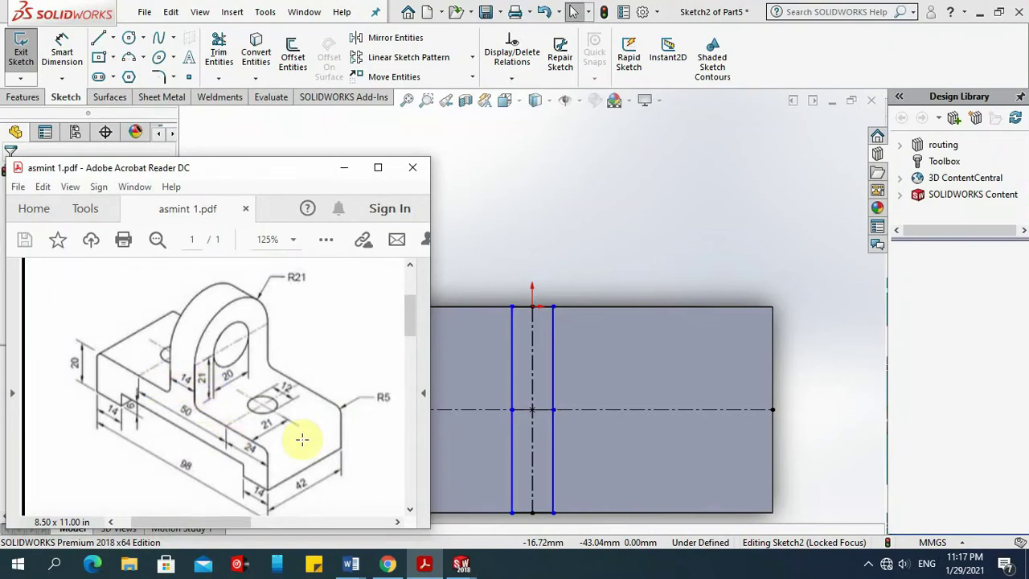
{"action": "mouse_move", "coordinate": [464, 555]}
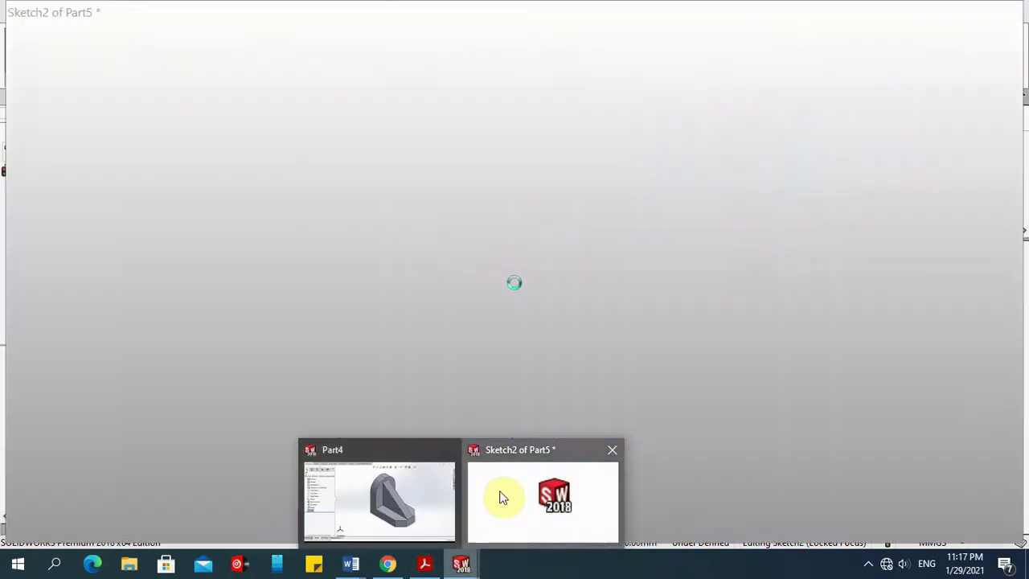
{"action": "left_click", "coordinate": [499, 497]}
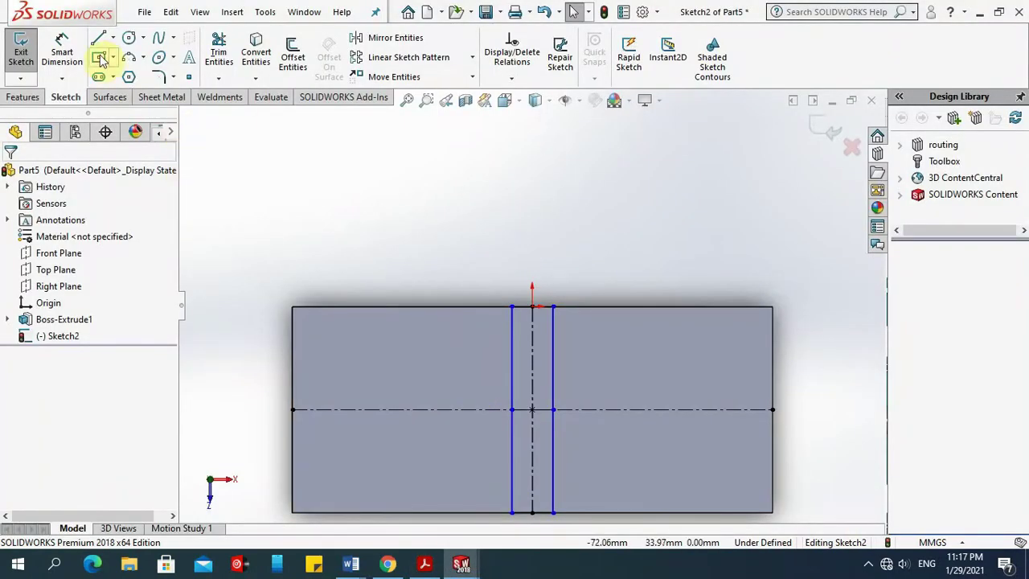
{"action": "left_click", "coordinate": [69, 48]}
{"action": "scroll", "coordinate": [555, 418], "scroll_direction": "down", "scroll_amount": 3}
{"action": "scroll", "coordinate": [551, 467], "scroll_direction": "up", "scroll_amount": 5}
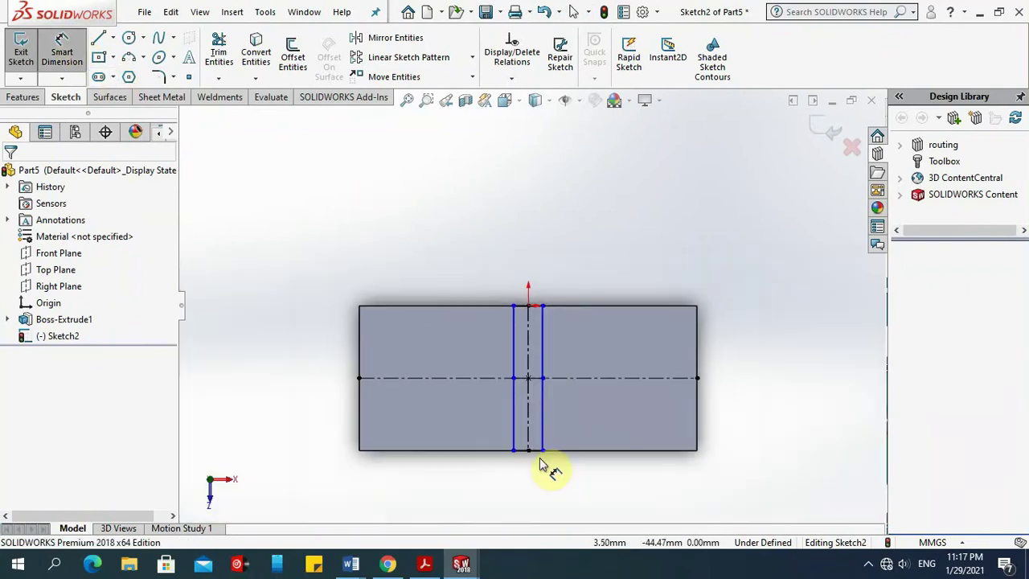
{"action": "left_click", "coordinate": [523, 412]}
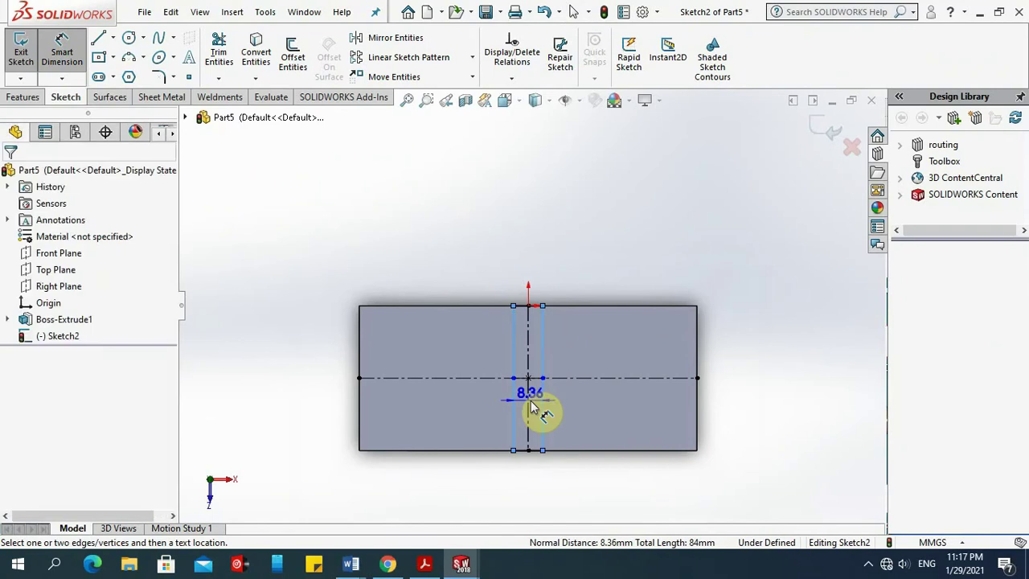
{"action": "left_click", "coordinate": [531, 406]}
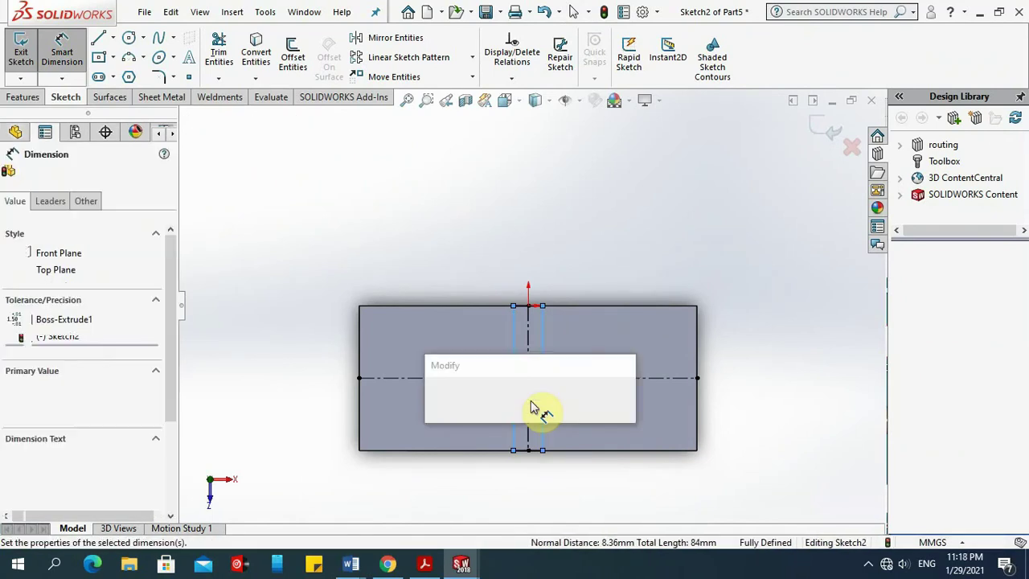
{"action": "type", "text": "14"}
{"action": "key", "text": "Return"}
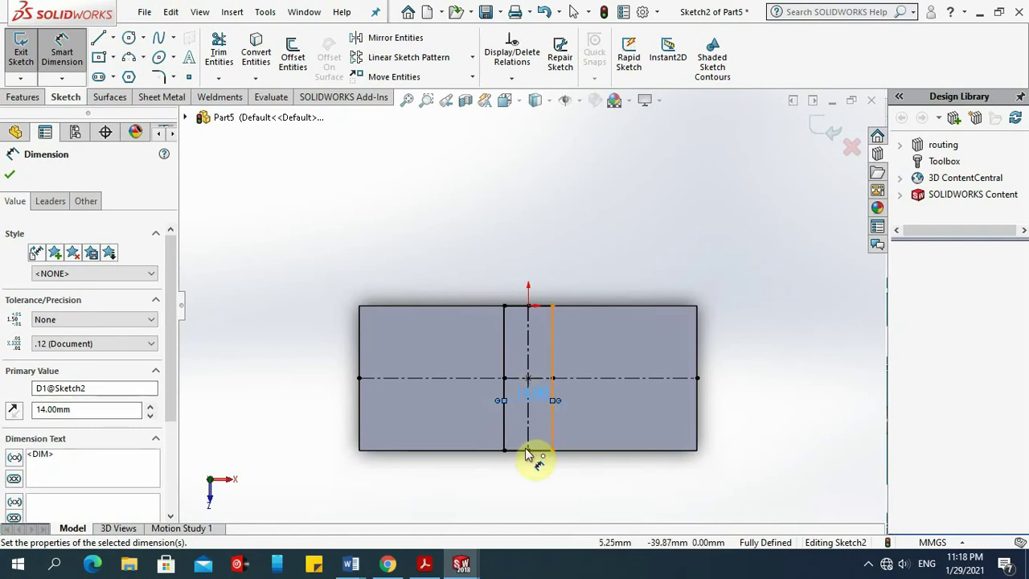
Check the upright's height in the asmint 1.pdf drawing, extrude the rectangle 42 mm with Merge result on, and show the isometric view.
{"action": "left_click", "coordinate": [23, 97]}
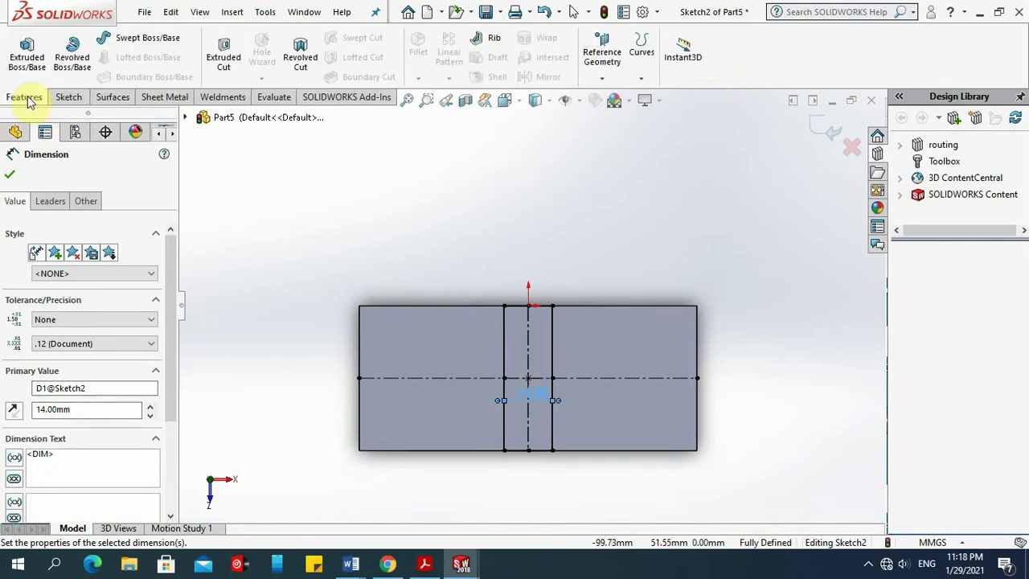
{"action": "left_click", "coordinate": [818, 135]}
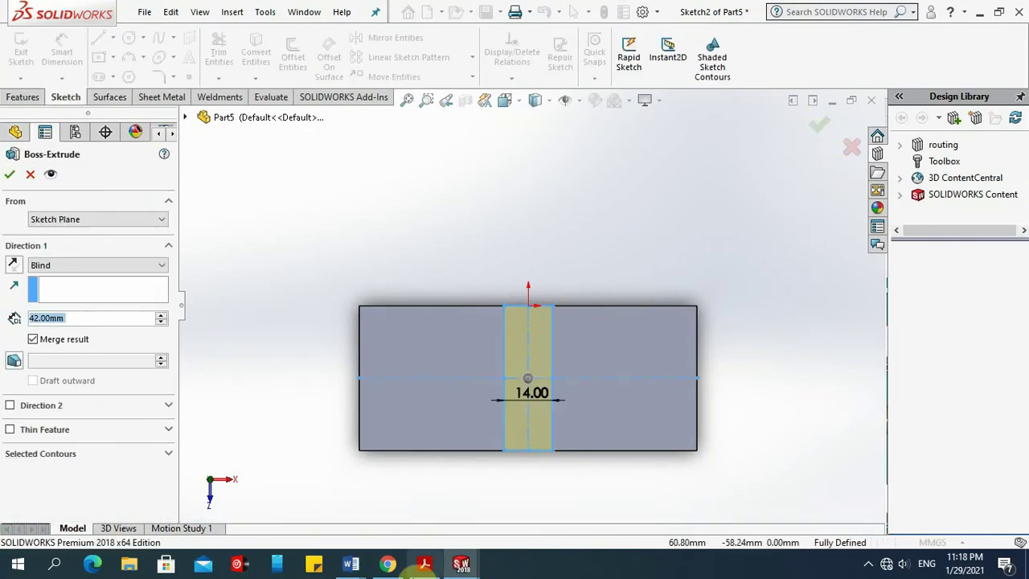
{"action": "left_click", "coordinate": [424, 563]}
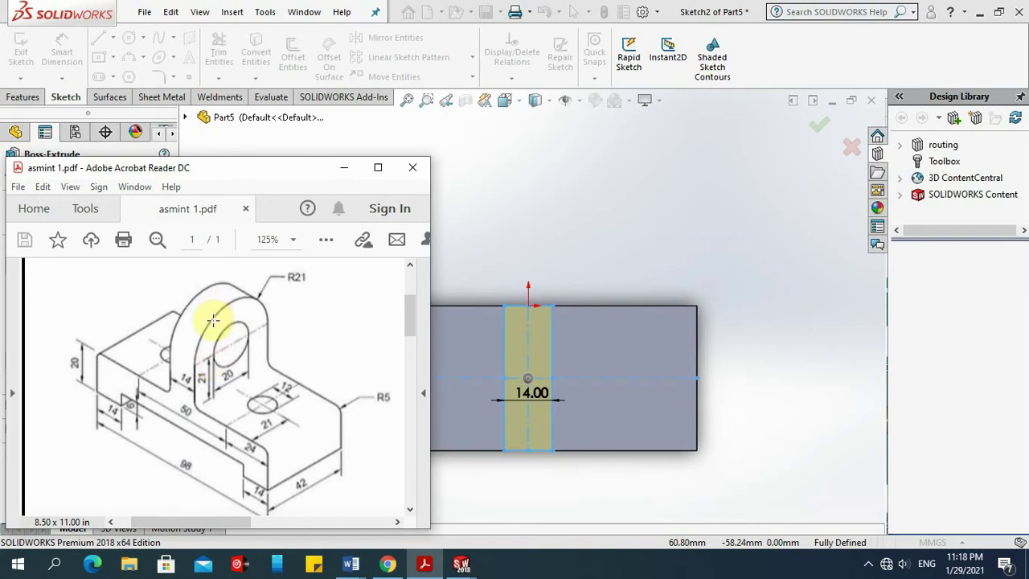
{"action": "key", "text": "alt+Tab"}
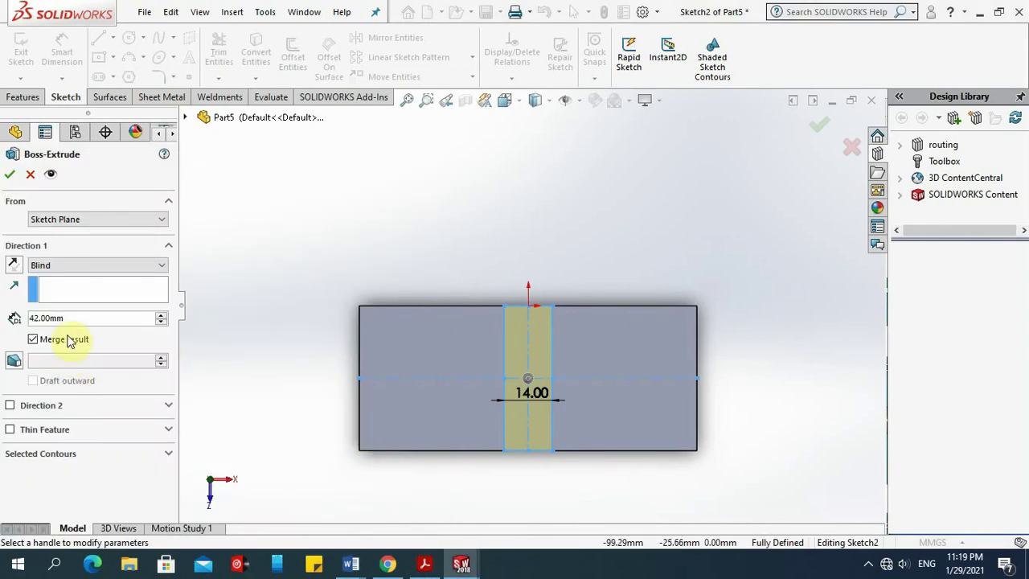
{"action": "left_click", "coordinate": [8, 173]}
{"action": "middle_click_drag", "start_coordinate": [547, 436], "coordinate": [625, 452]}
{"action": "key", "text": "ctrl+7"}
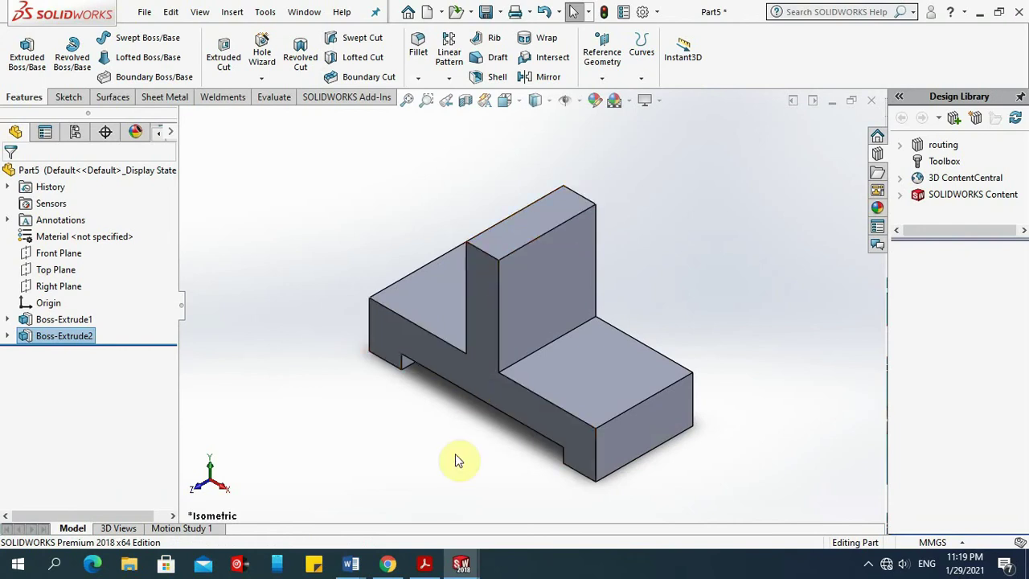
Examine the upright's rounded top and hole in the asmint 1.pdf drawing and return to SOLIDWORKS.
{"action": "left_click", "coordinate": [424, 564]}
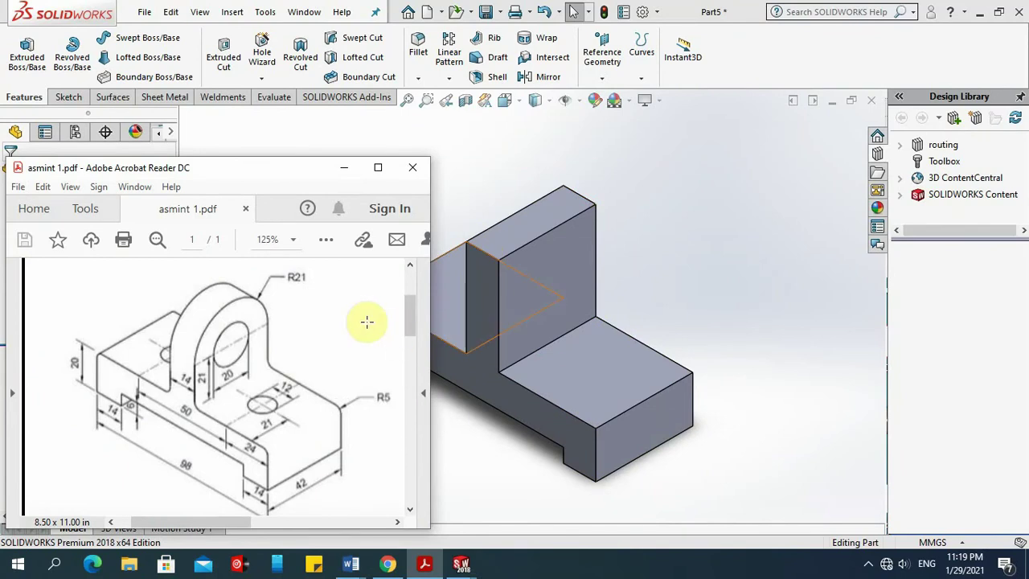
{"action": "left_click", "coordinate": [342, 168]}
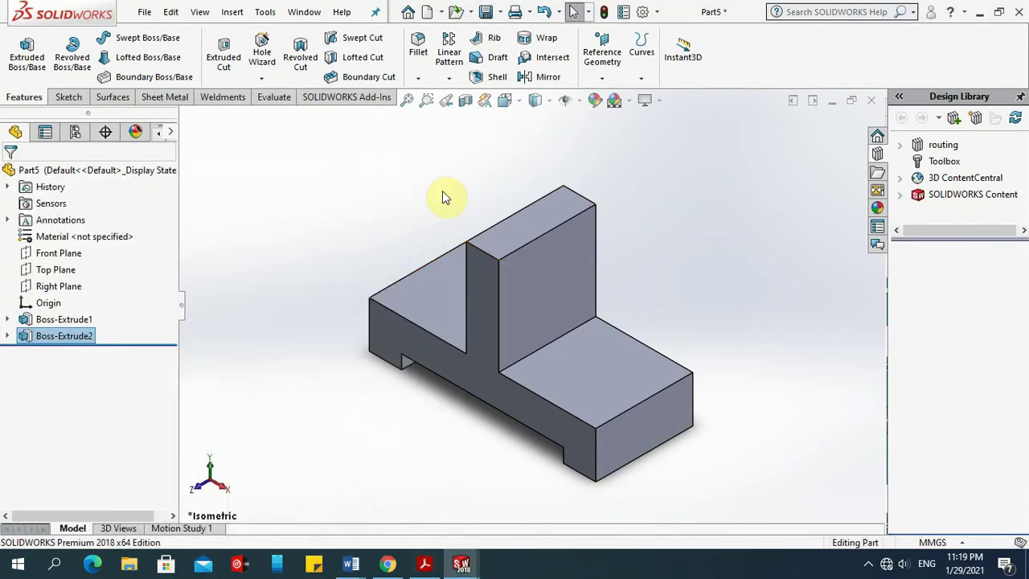
Try a 21 mm constant size fillet on the two short top edges of the upright.
{"action": "left_click", "coordinate": [419, 48]}
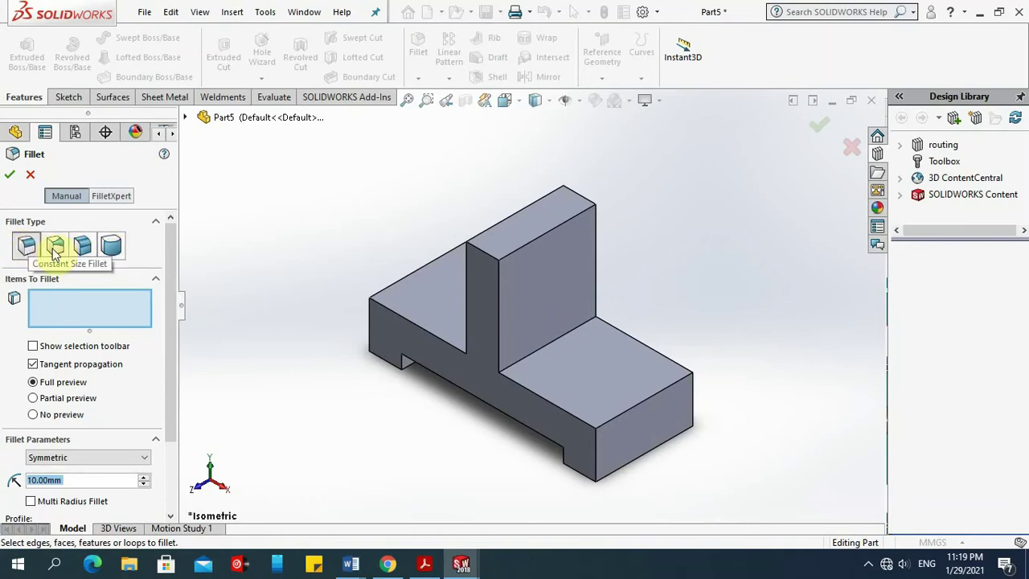
{"action": "left_click", "coordinate": [486, 254]}
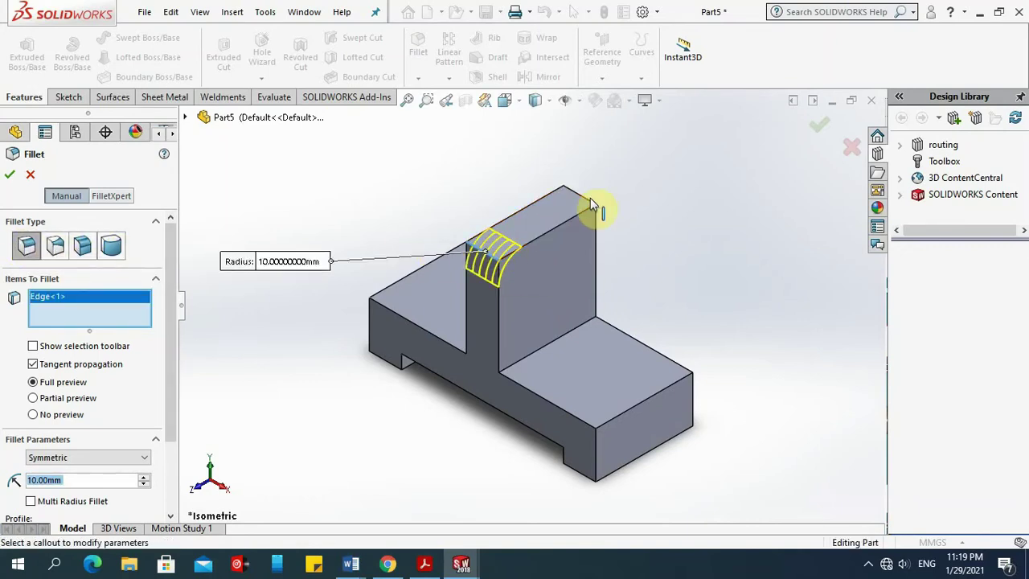
{"action": "left_click", "coordinate": [588, 203]}
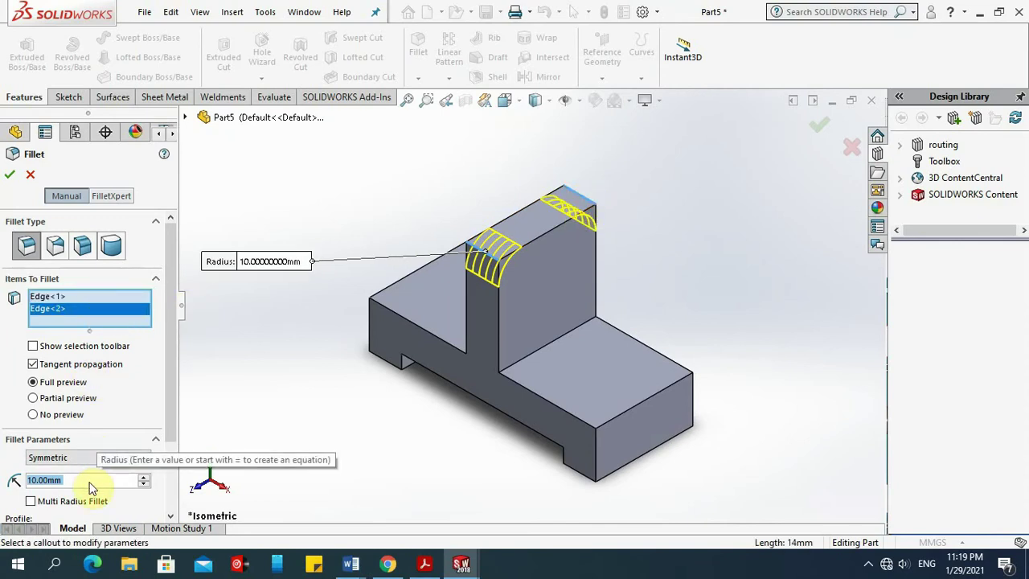
{"action": "type", "text": "21"}
{"action": "key", "text": "Return"}
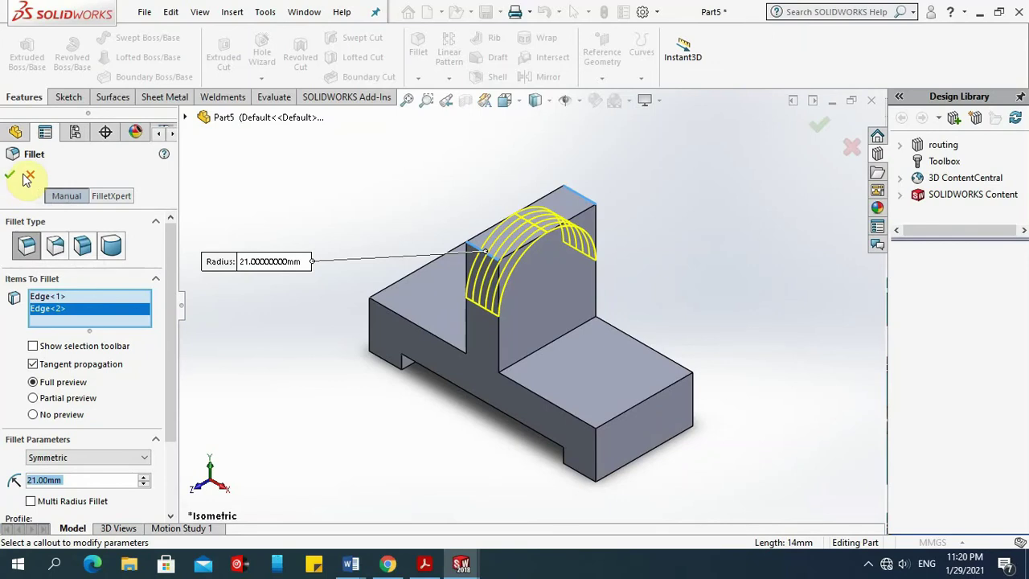
Round the upright's top with a full round fillet, using its top face as center set and the part's front and back faces as side sets.
{"action": "left_click", "coordinate": [111, 246]}
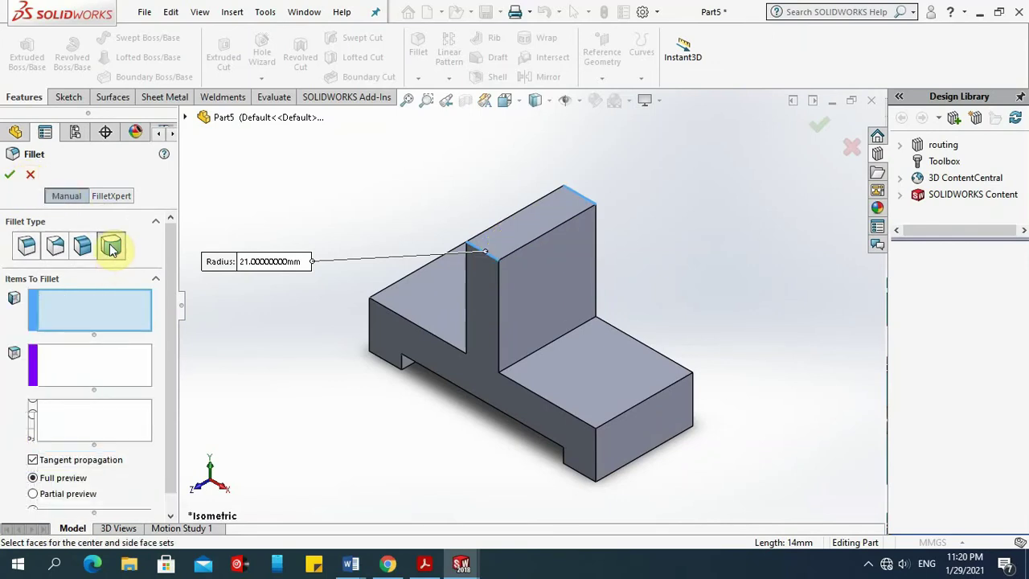
{"action": "left_click", "coordinate": [487, 301]}
{"action": "left_click", "coordinate": [128, 354]}
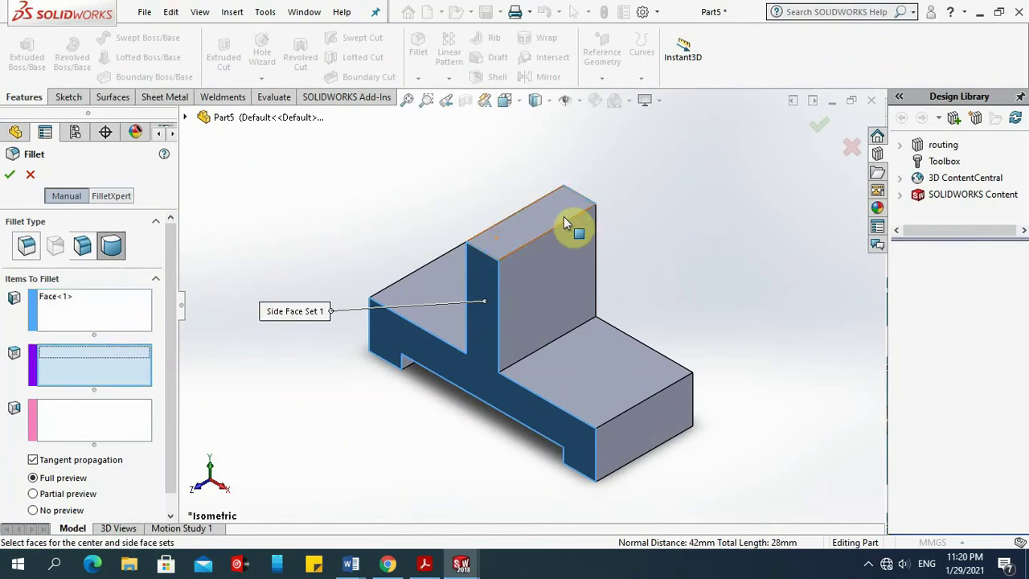
{"action": "left_click", "coordinate": [547, 221]}
{"action": "left_click", "coordinate": [98, 424]}
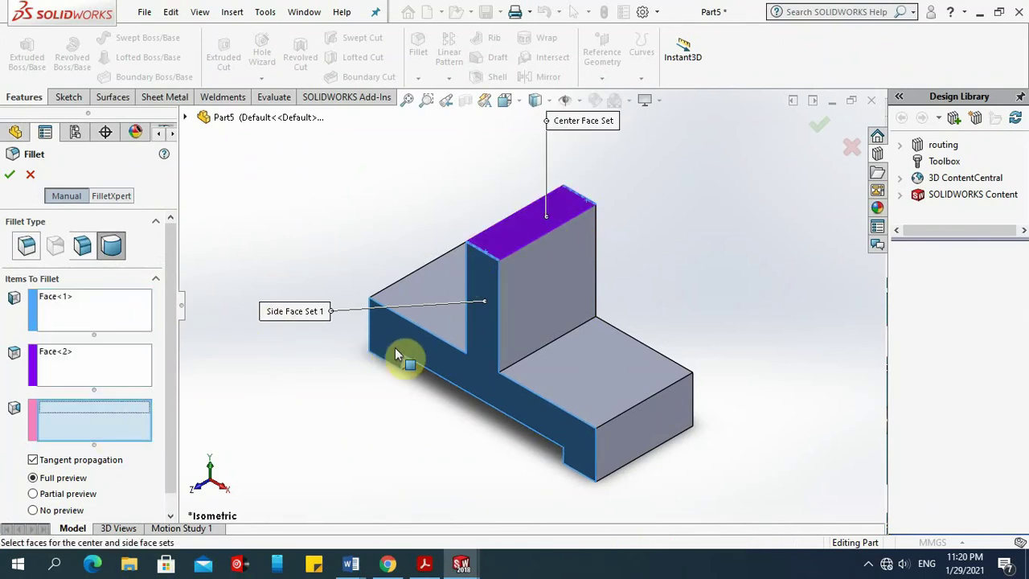
{"action": "middle_click_drag", "start_coordinate": [592, 333], "coordinate": [475, 345]}
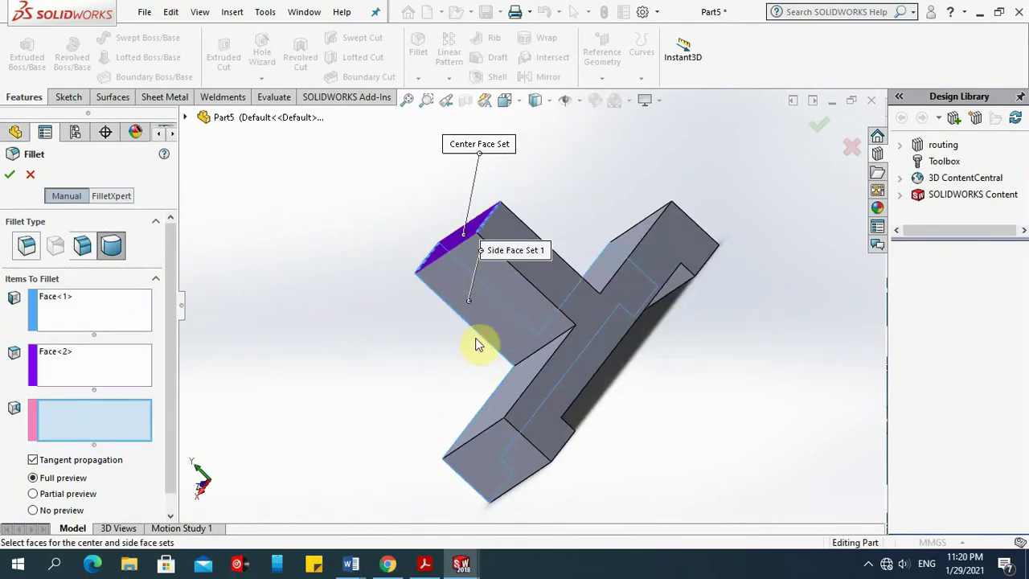
{"action": "left_click", "coordinate": [543, 272]}
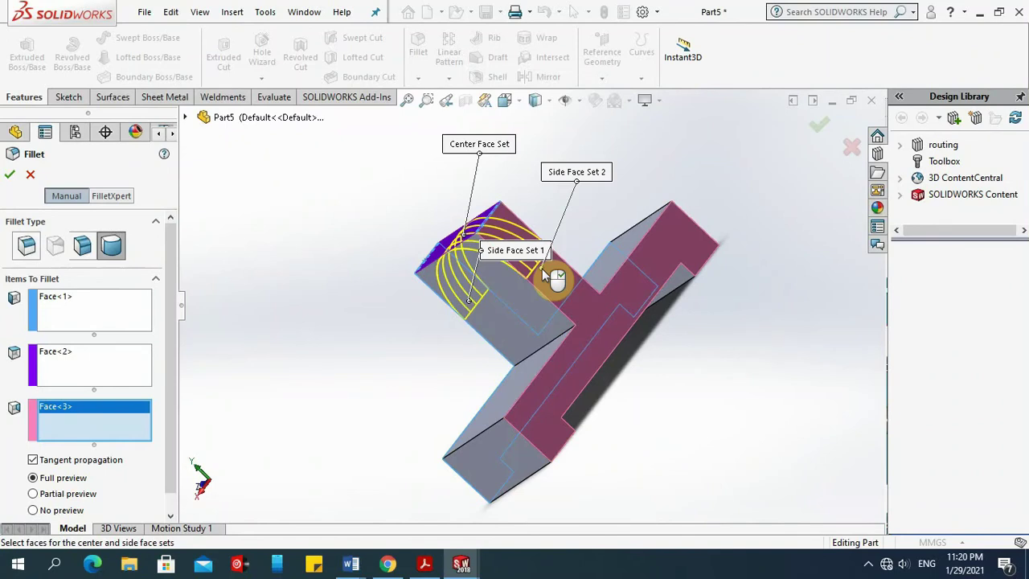